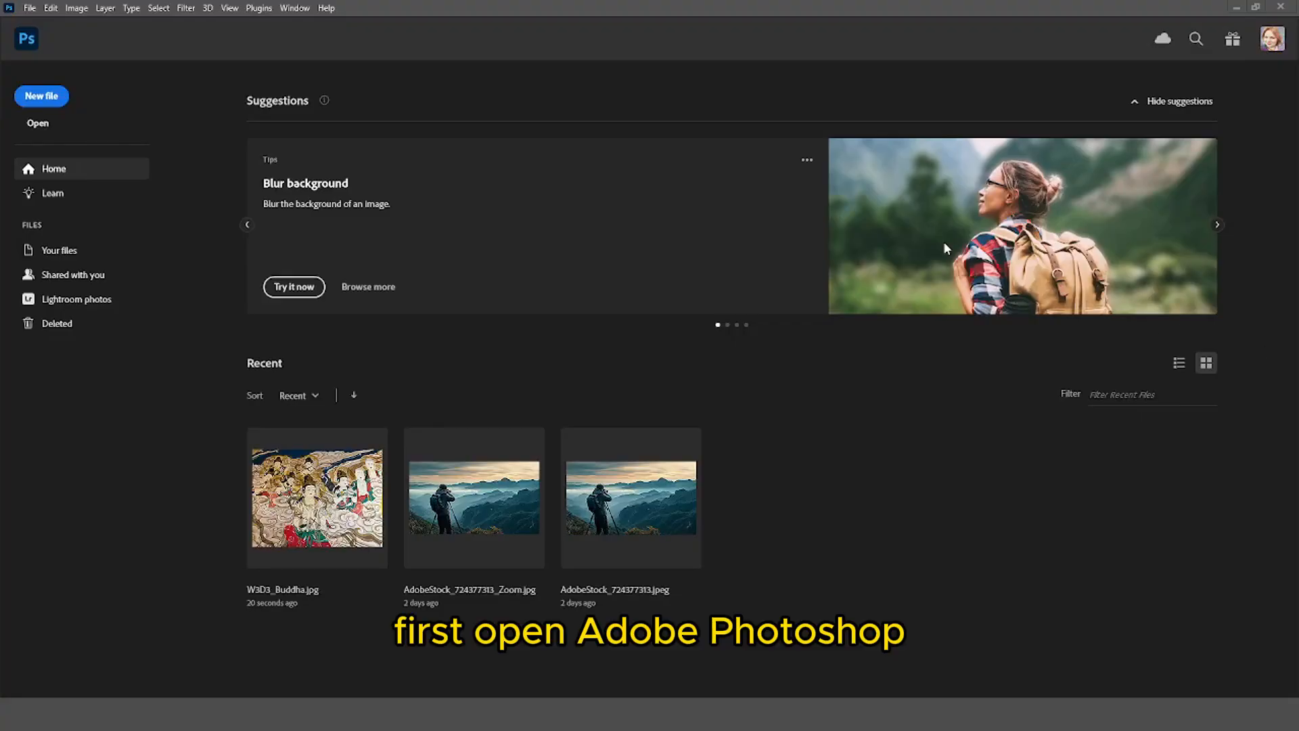
Open the image W3D3_Buddha.jpg from the W3D3 - Cropping for Composition folder
left_click(30, 8)
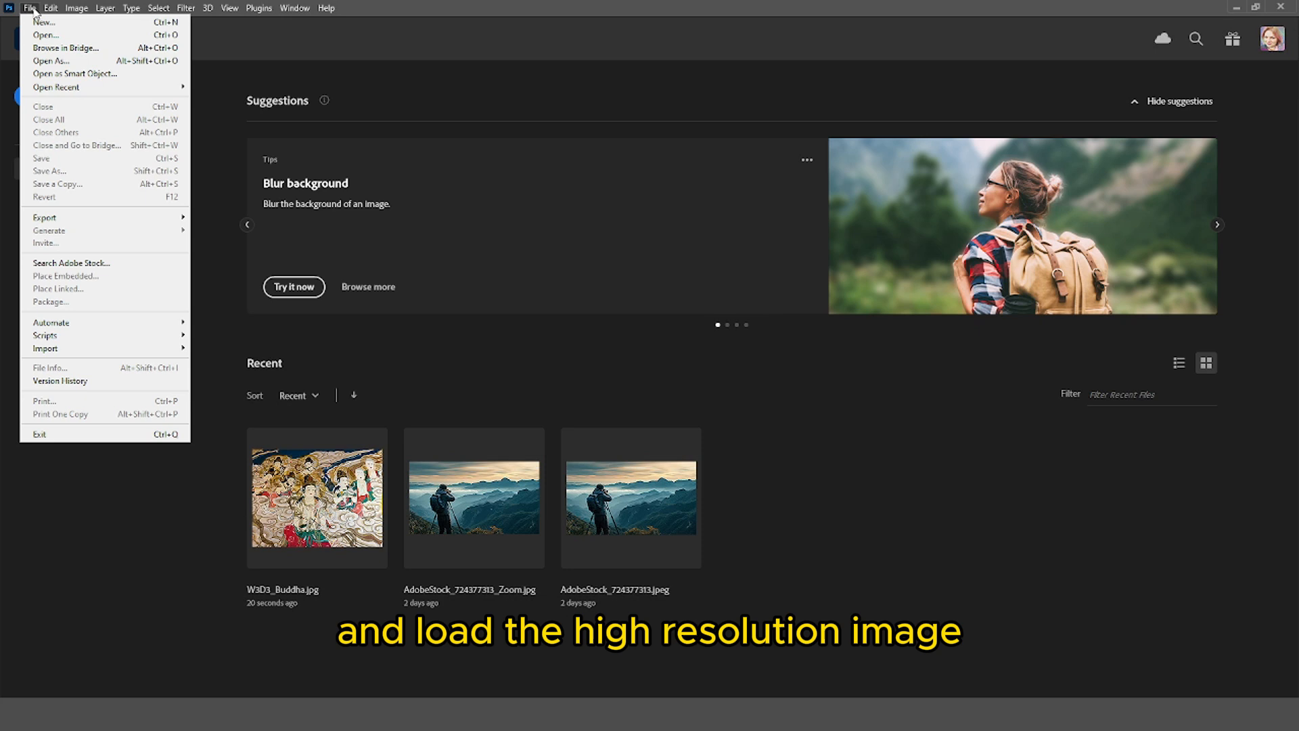
left_click(59, 38)
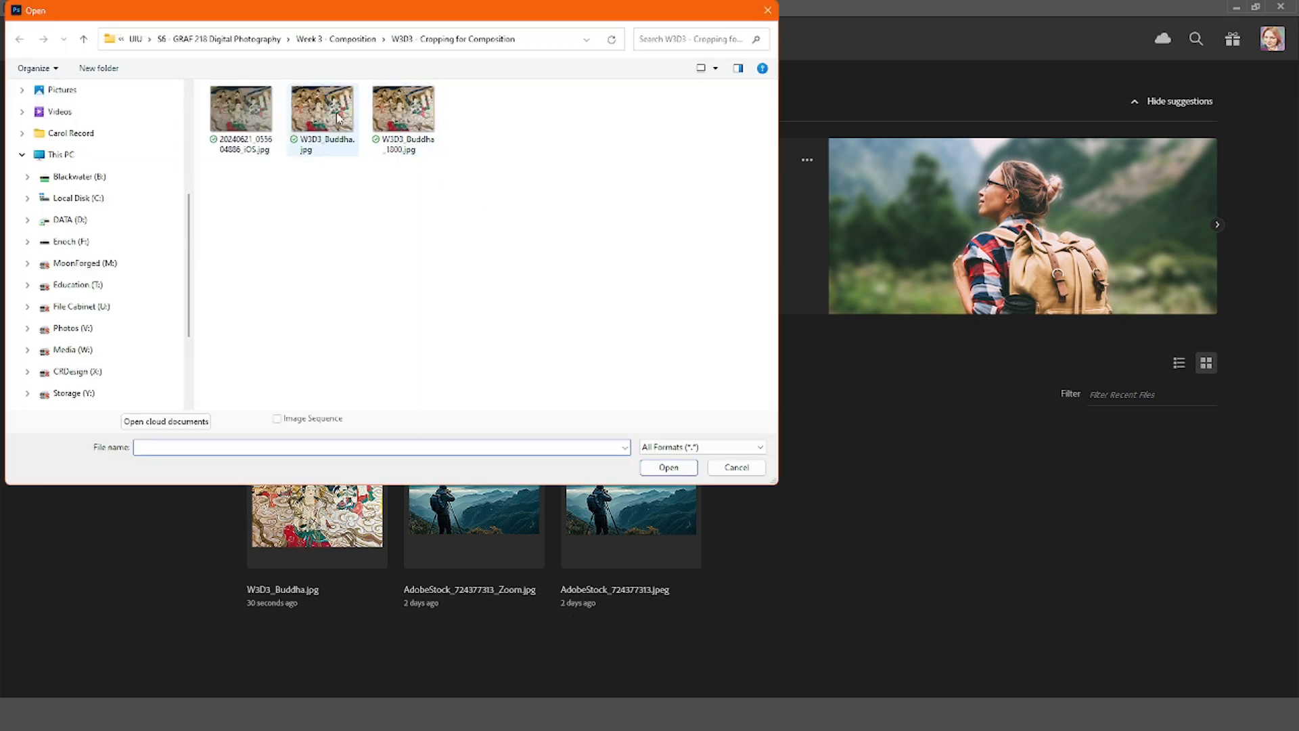
left_click(340, 116)
left_click(667, 467)
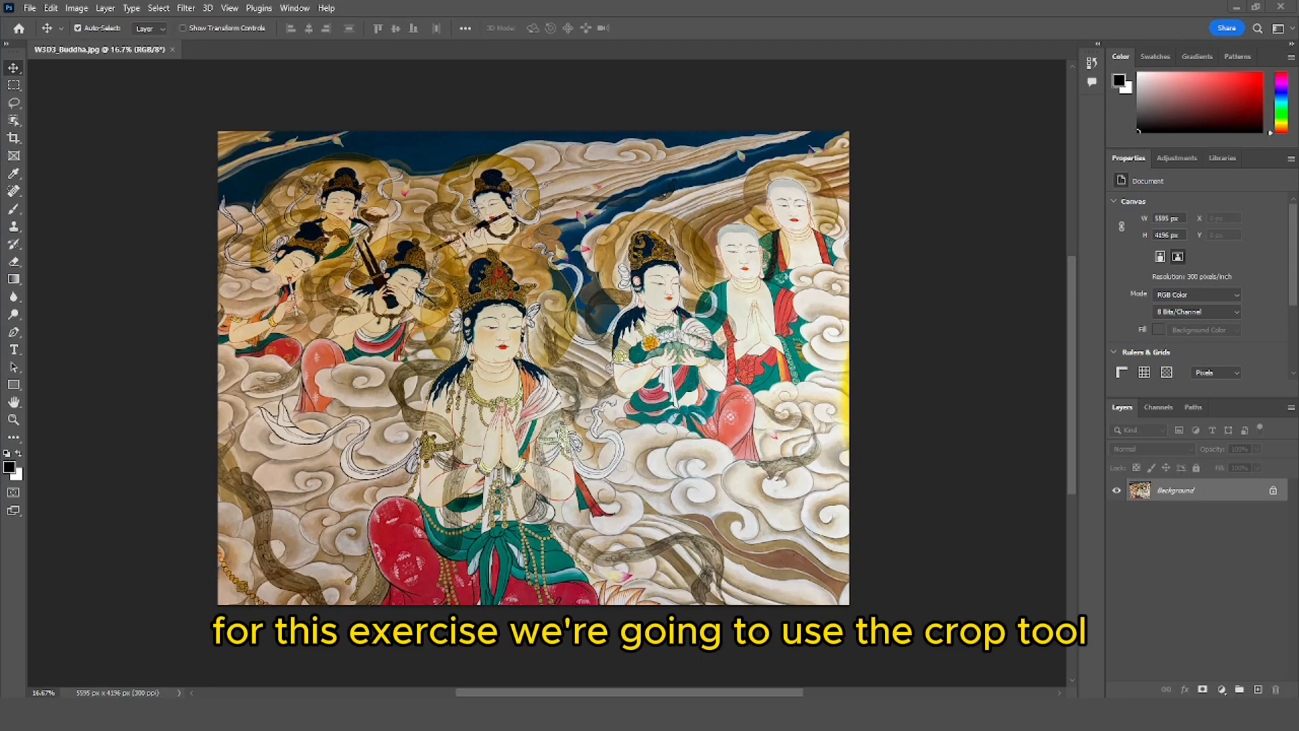
Activate the Crop tool and review the available crop ratio presets without choosing one
left_click(13, 139)
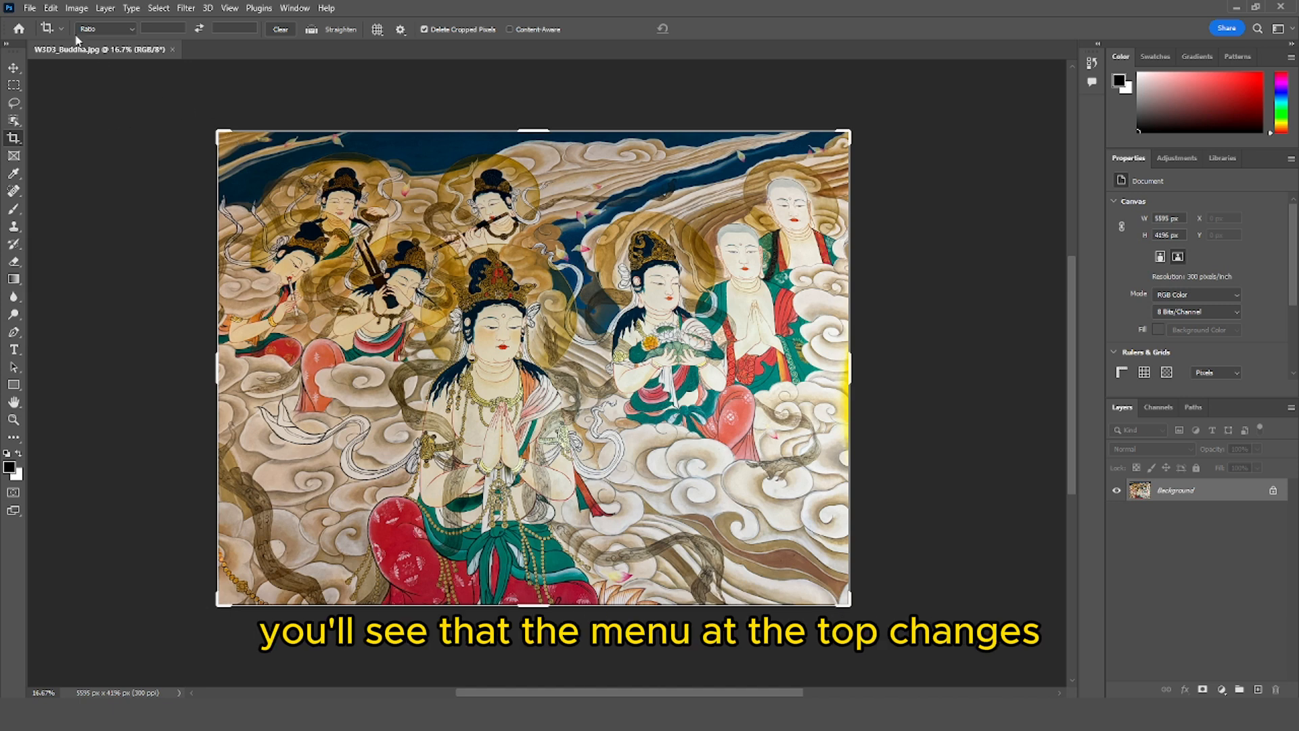
left_click(115, 29)
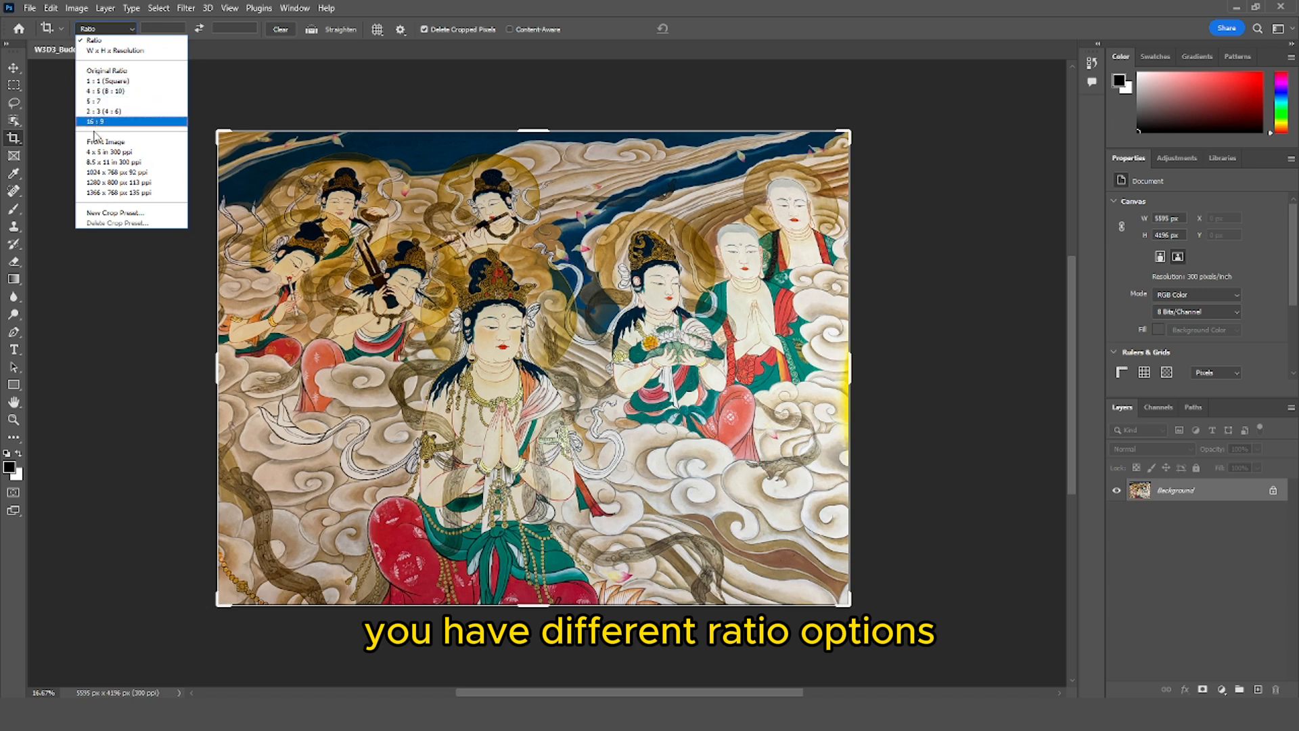
left_click(144, 27)
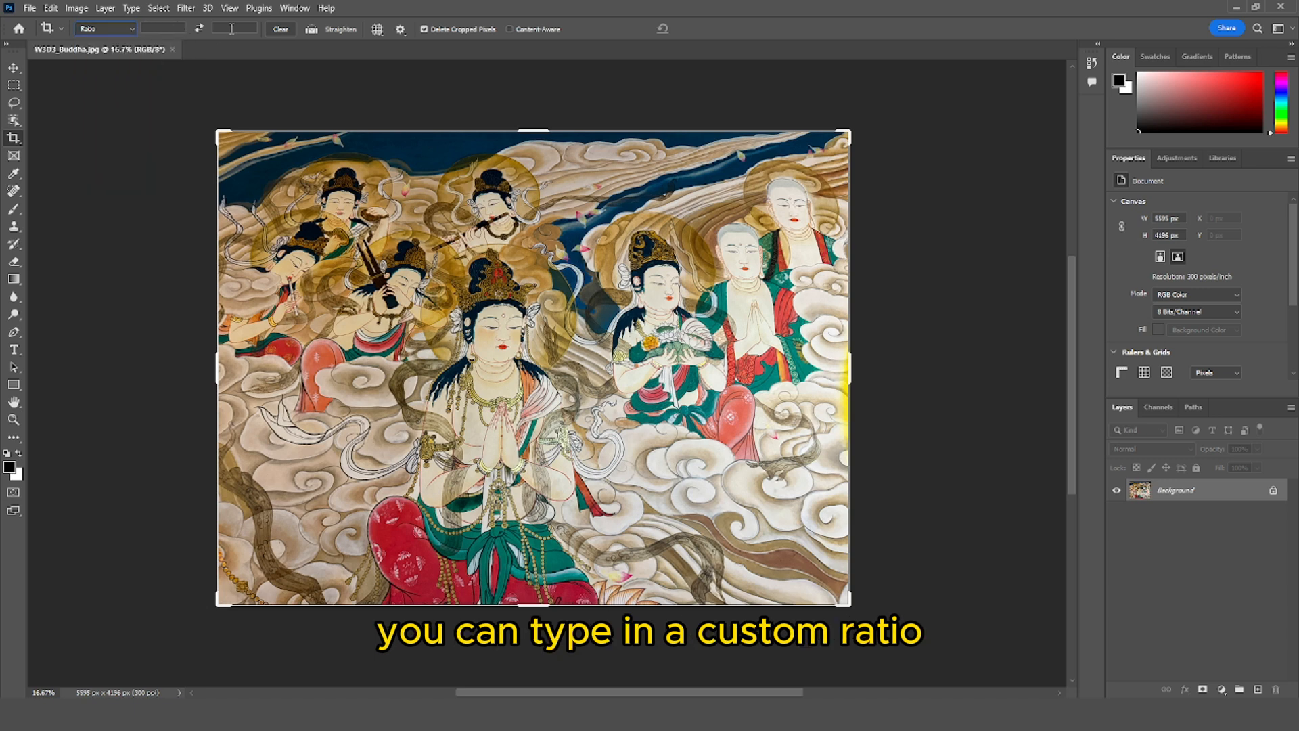
Set the crop ratio to 2:3 and swap it to landscape orientation
left_click(122, 31)
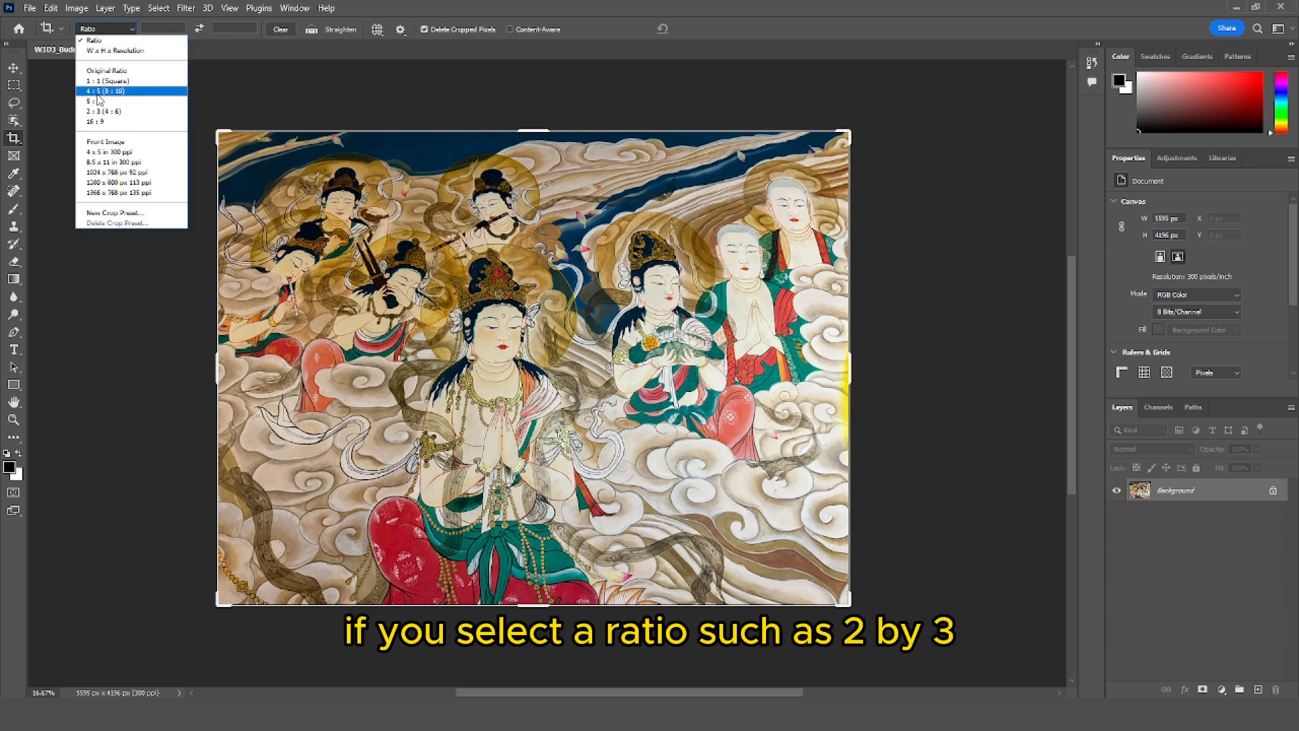
left_click(99, 112)
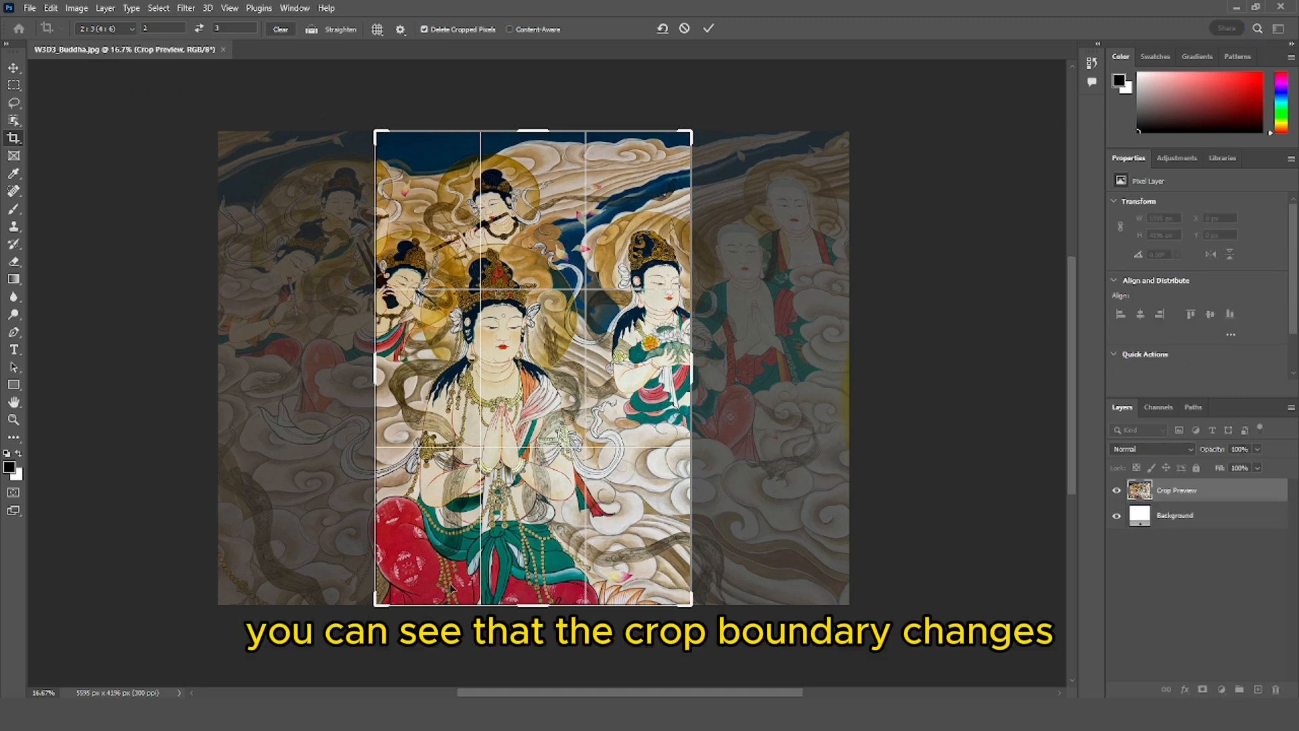
left_click(199, 29)
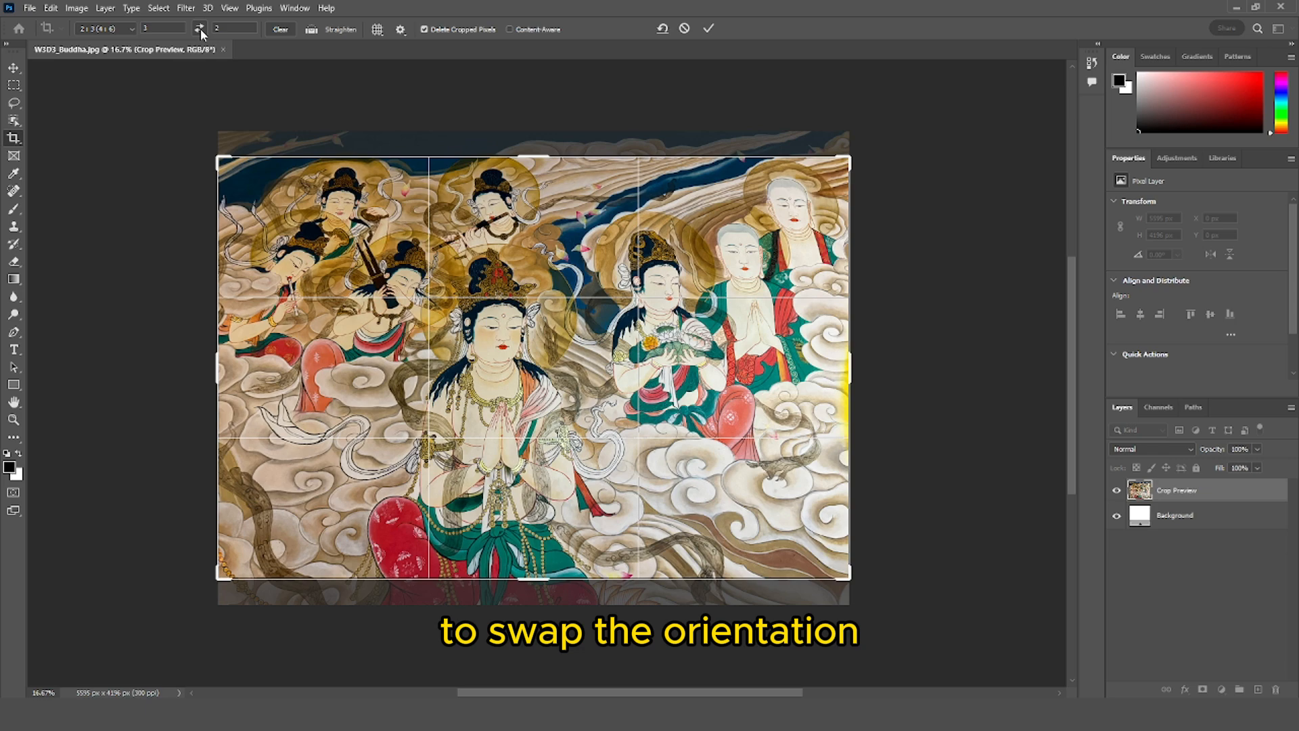
Clear the crop ratio, pull the frame's upper-left corner slightly inward, and set the ratio to Original Ratio
left_click(283, 33)
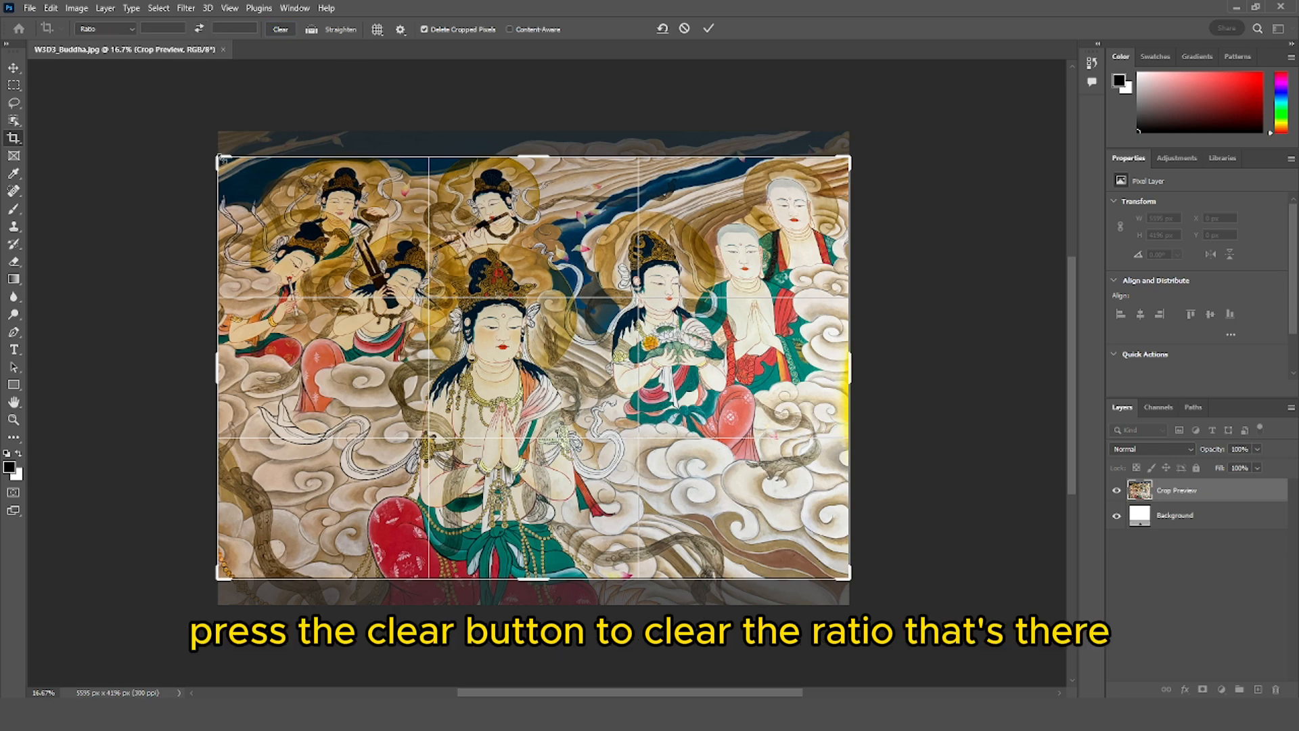
mouse_move(223, 160)
left_mouse_down()
mouse_move(270, 169)
mouse_move(274, 136)
mouse_move(234, 177)
mouse_move(315, 191)
mouse_move(227, 148)
mouse_move(230, 227)
mouse_move(237, 177)
mouse_move(217, 152)
mouse_move(230, 167)
left_mouse_up()
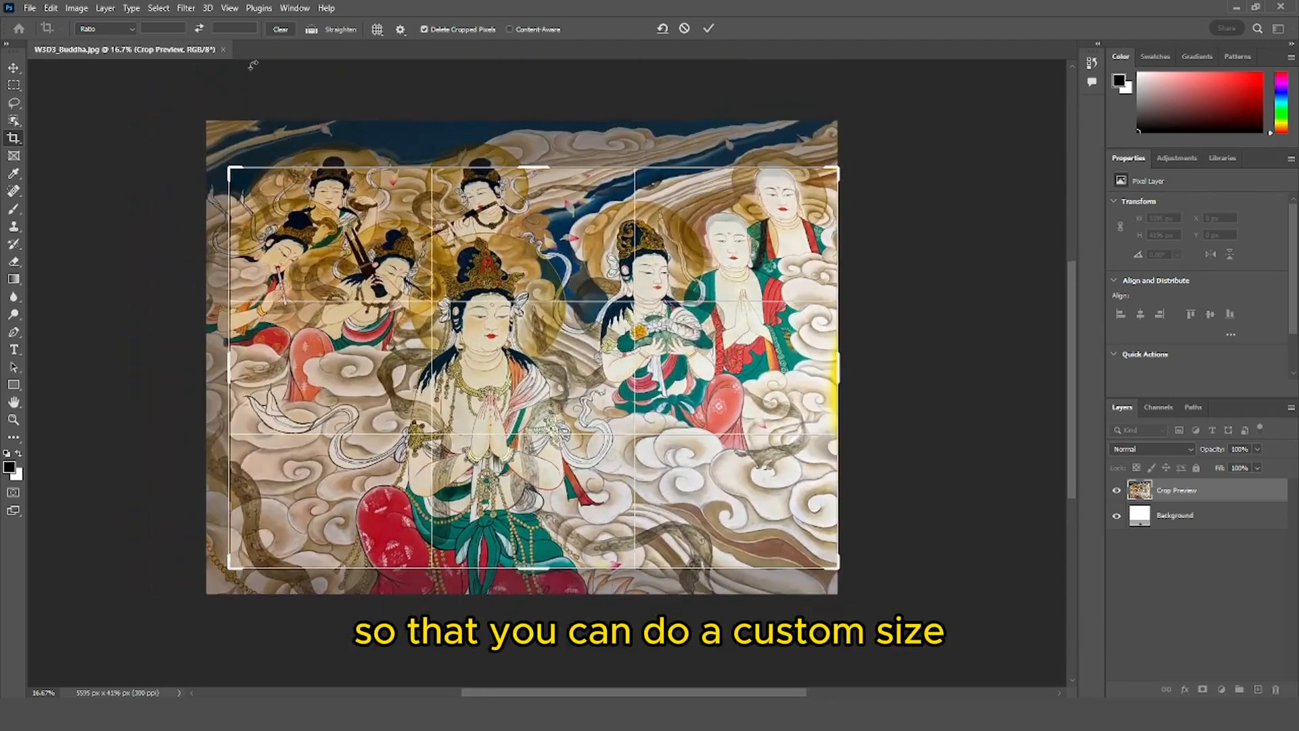
left_click(281, 30)
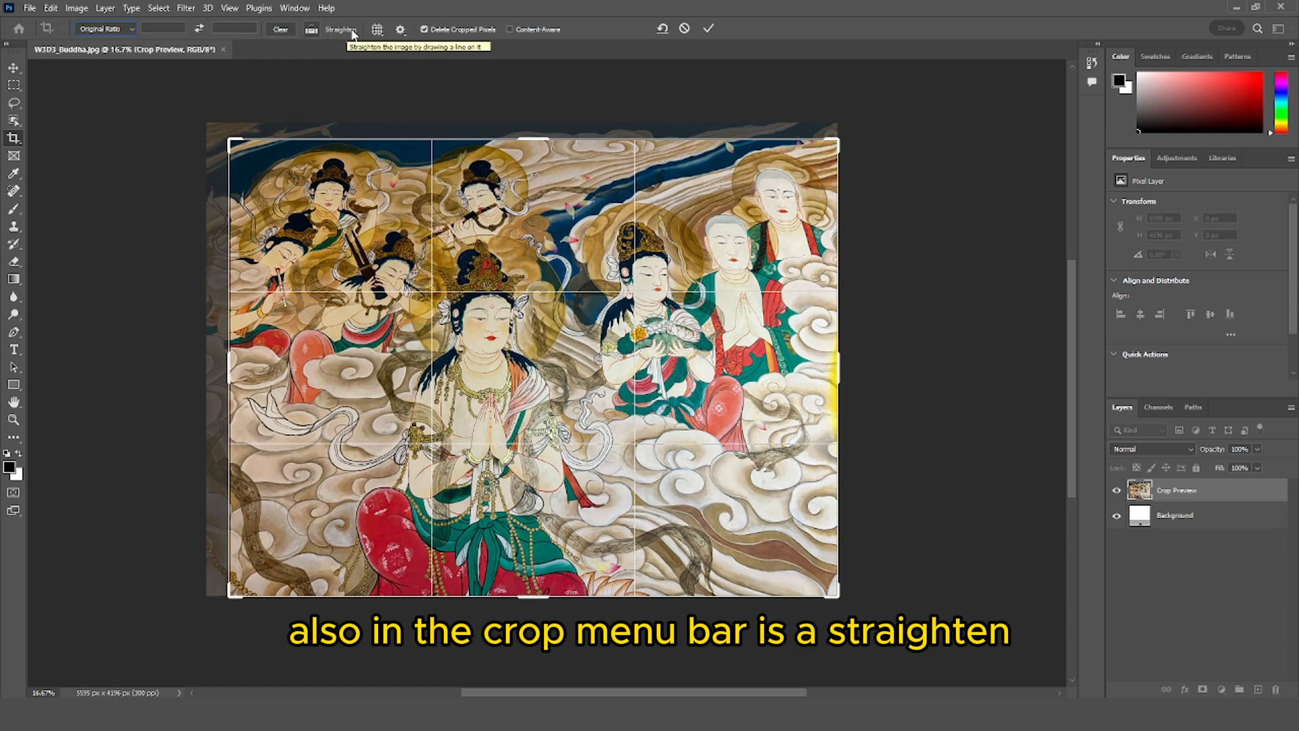
Try straightening the painting along a rising diagonal line, rotate it back towards level, and cancel the crop
left_click(311, 30)
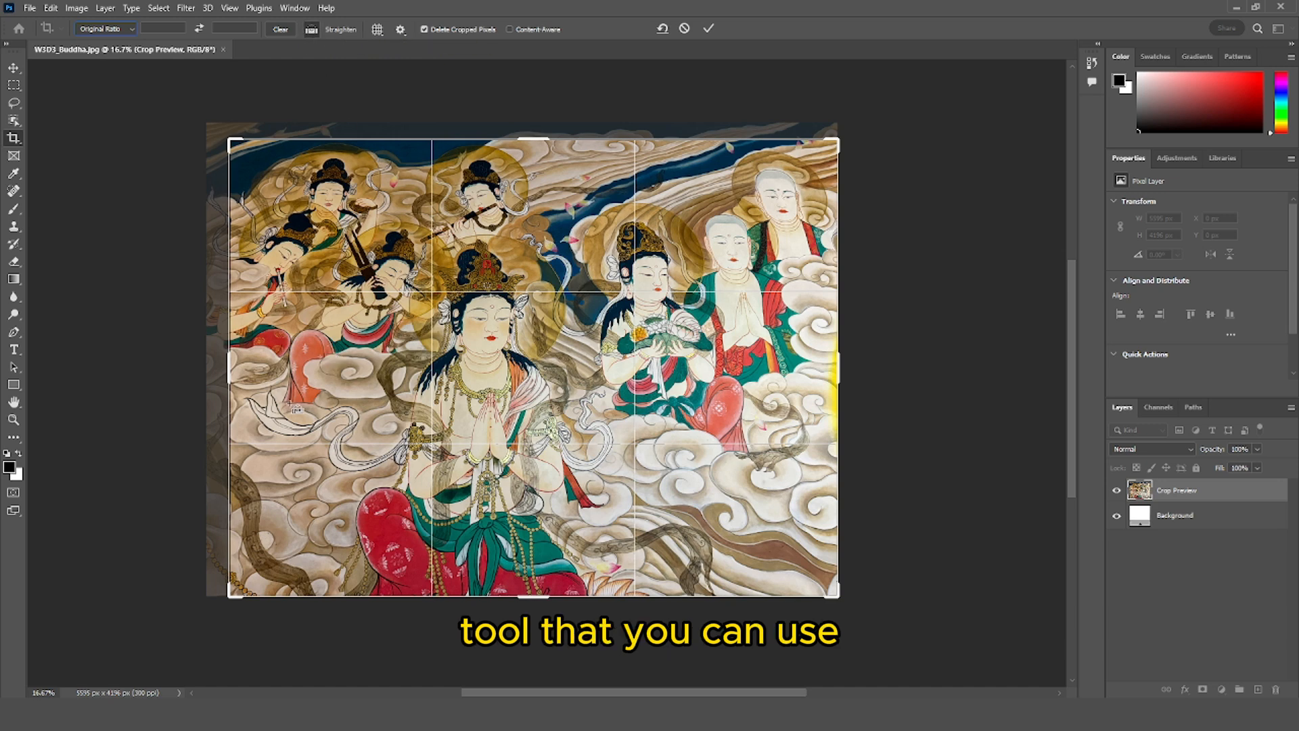
left_click_drag(250, 401, 804, 219)
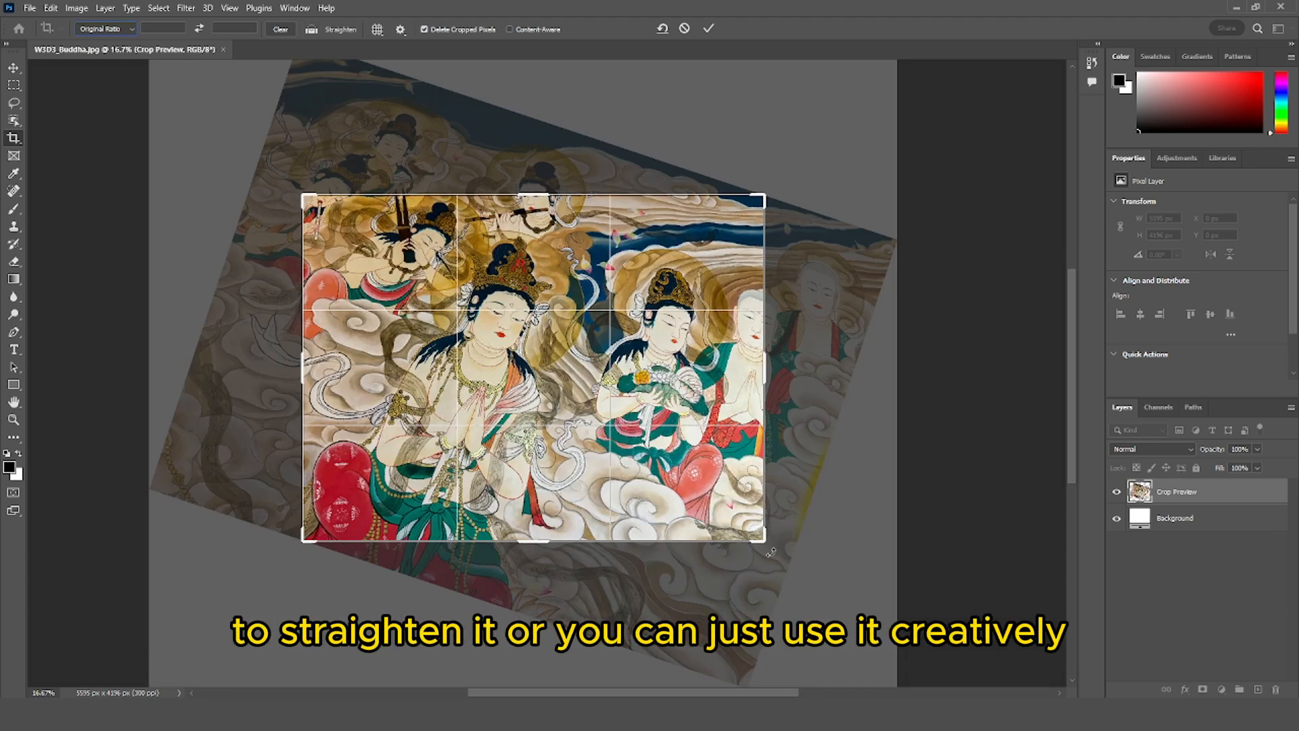
left_click_drag(772, 553, 862, 470)
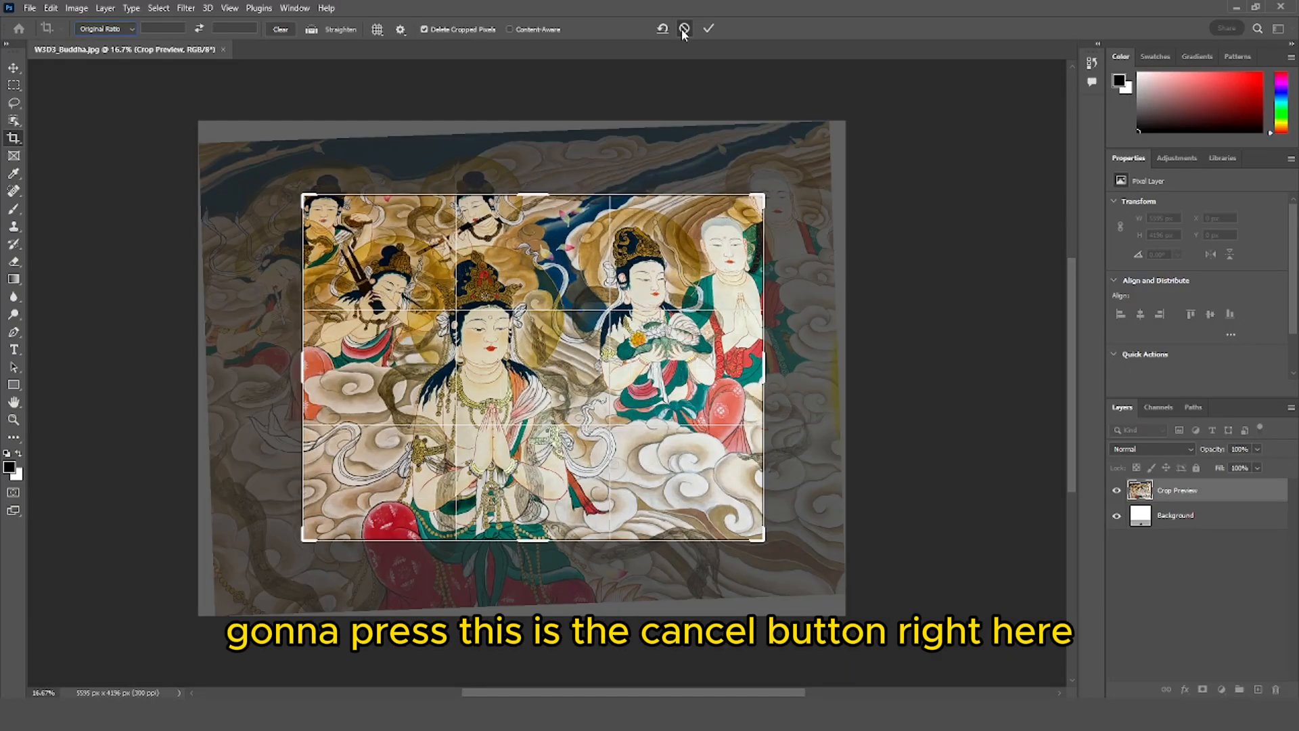
left_click(685, 29)
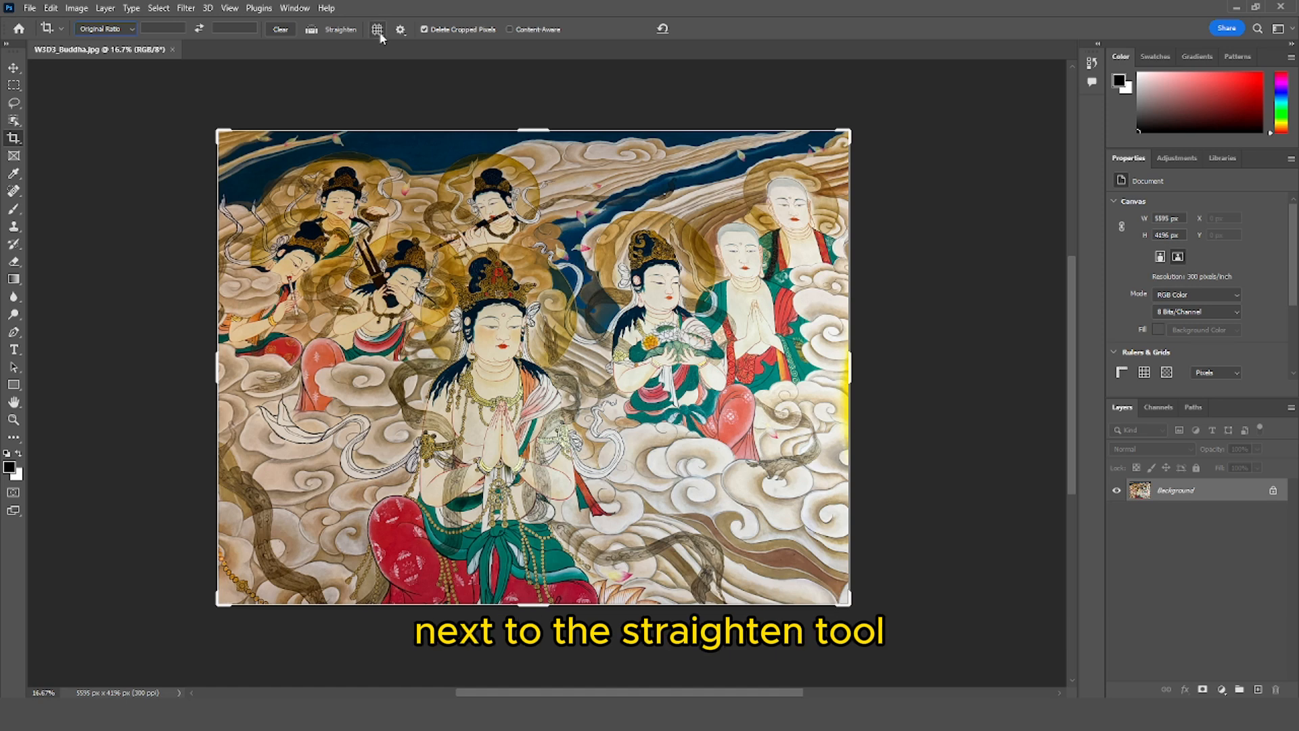
Choose the Rule of Thirds crop overlay and pull the crop frame inward from its upper-left and lower-right corners
left_click(378, 30)
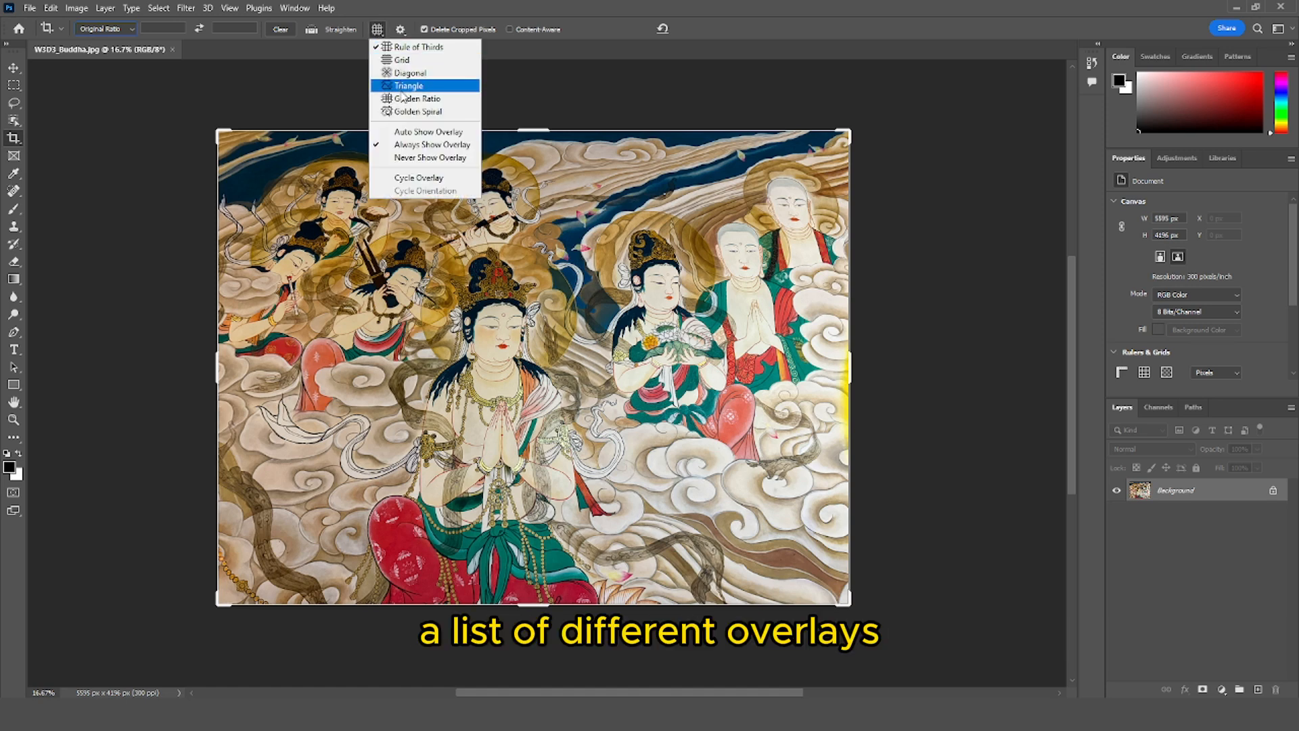
left_click(413, 49)
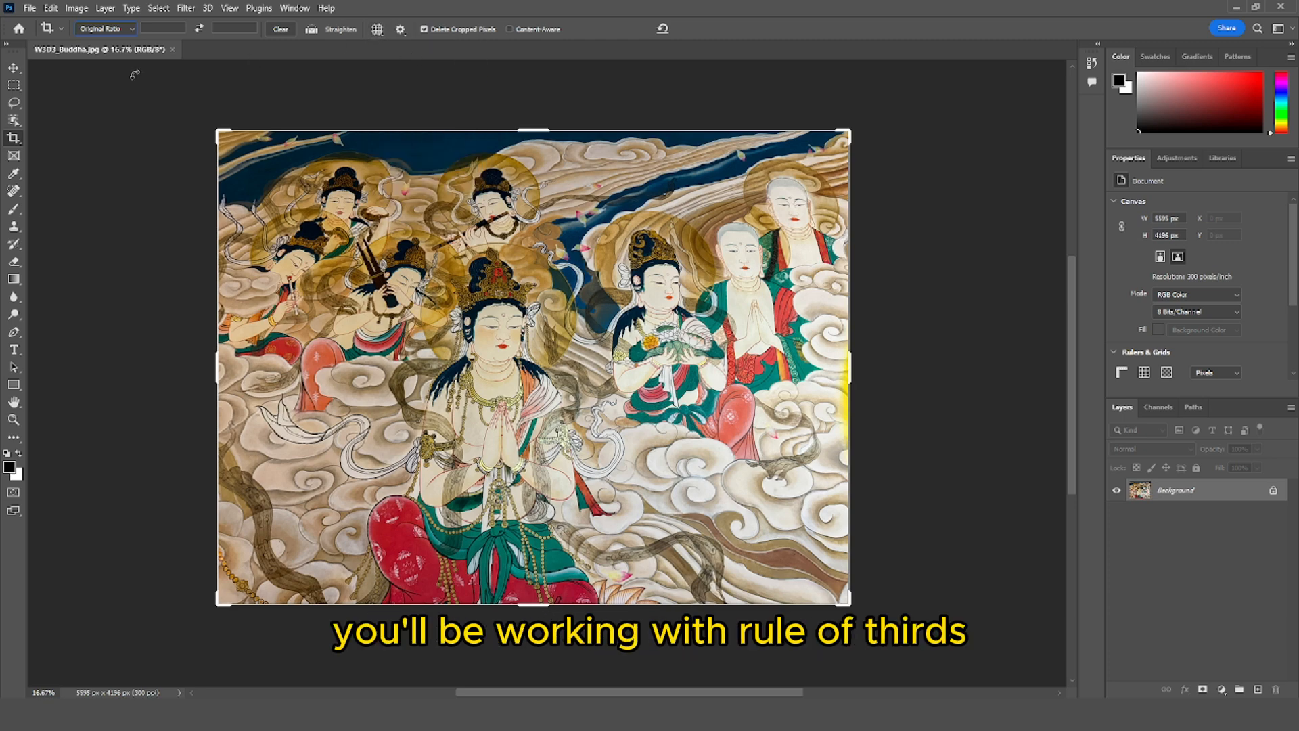
left_click_drag(231, 128, 266, 162)
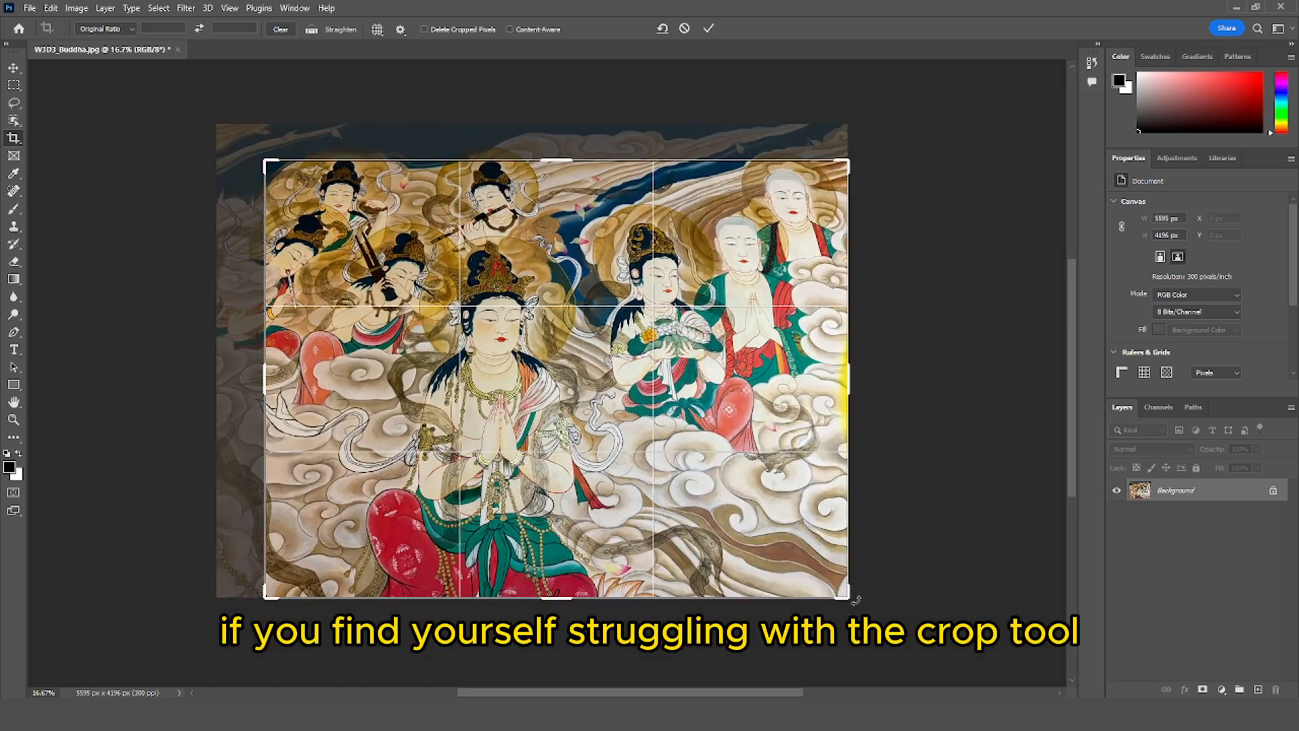
left_click_drag(844, 593, 858, 541)
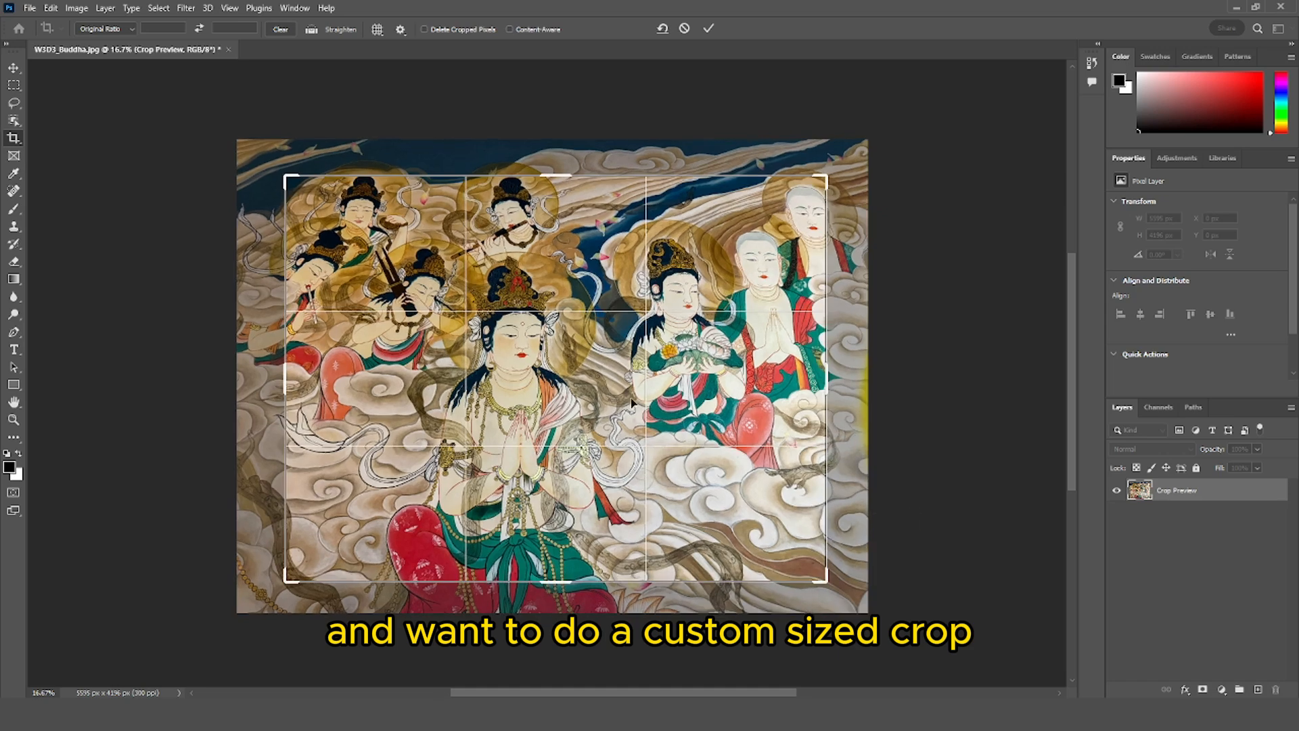
Clear the crop ratio and crop the image freely to about 3940 x 2802 px around the large praying figure and its right-hand neighbours
left_click(280, 29)
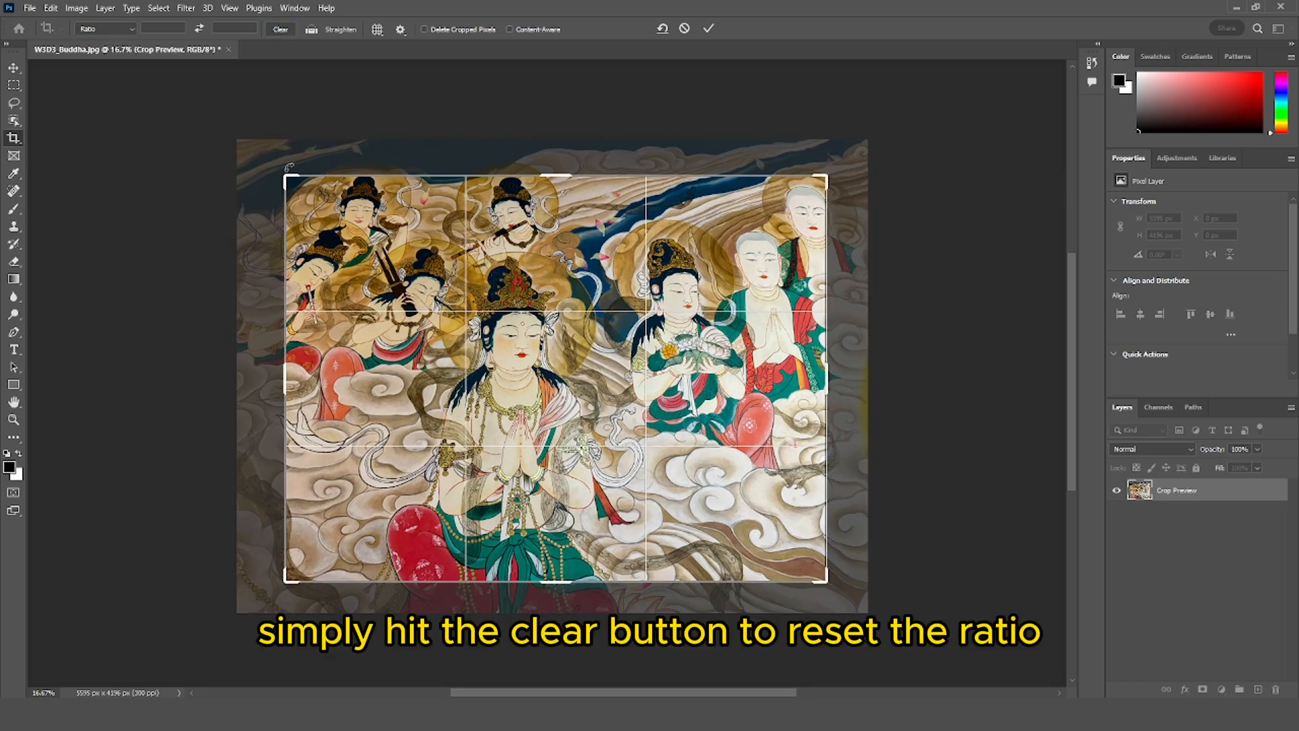
mouse_move(285, 174)
left_mouse_down()
mouse_move(315, 220)
mouse_move(314, 264)
mouse_move(299, 182)
mouse_move(283, 166)
mouse_move(284, 237)
mouse_move(278, 165)
left_mouse_up()
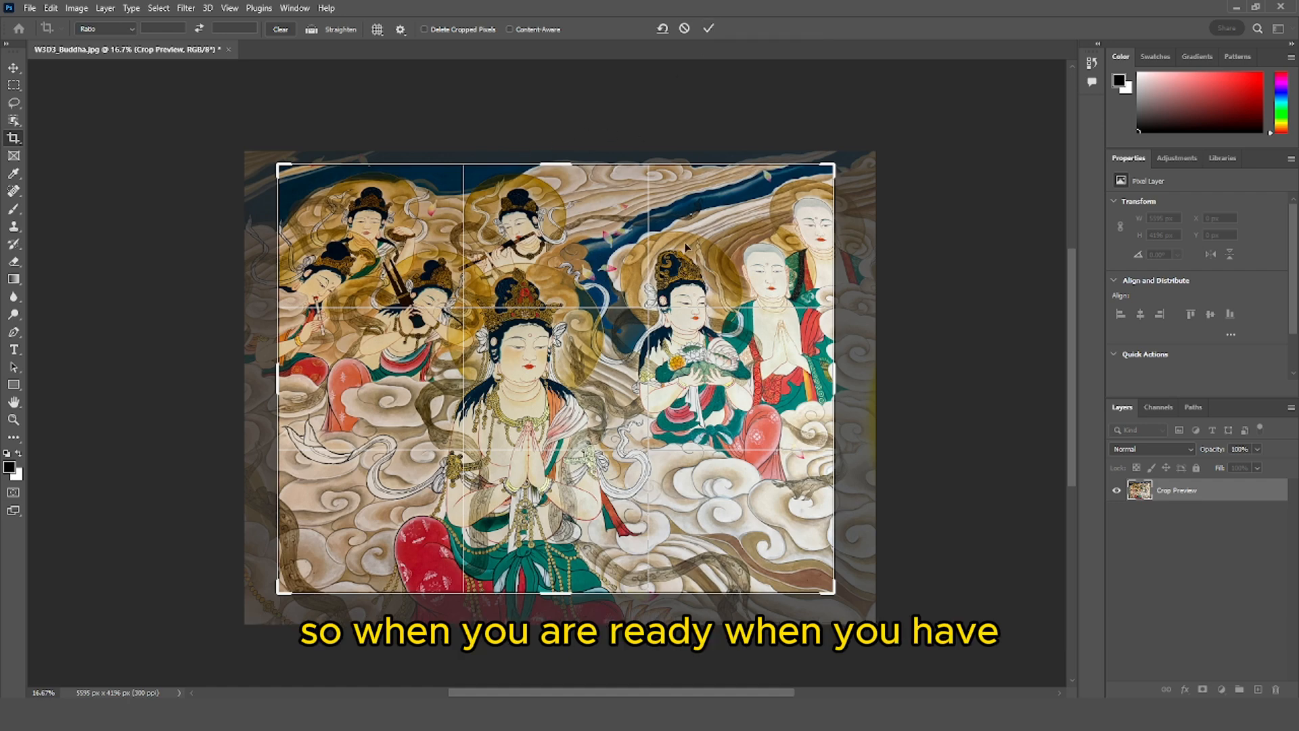
left_click_drag(835, 596, 772, 549)
left_click_drag(518, 393, 423, 317)
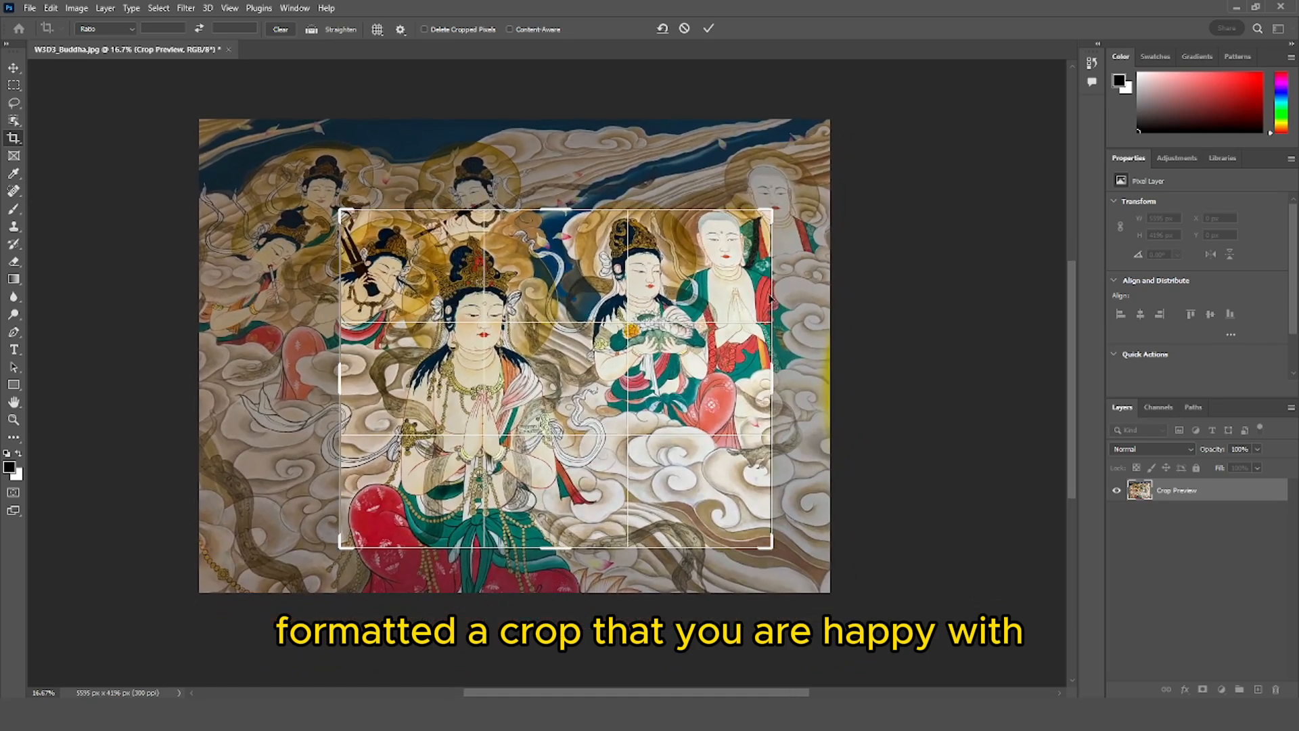
left_click_drag(770, 541, 782, 504)
left_click(709, 29)
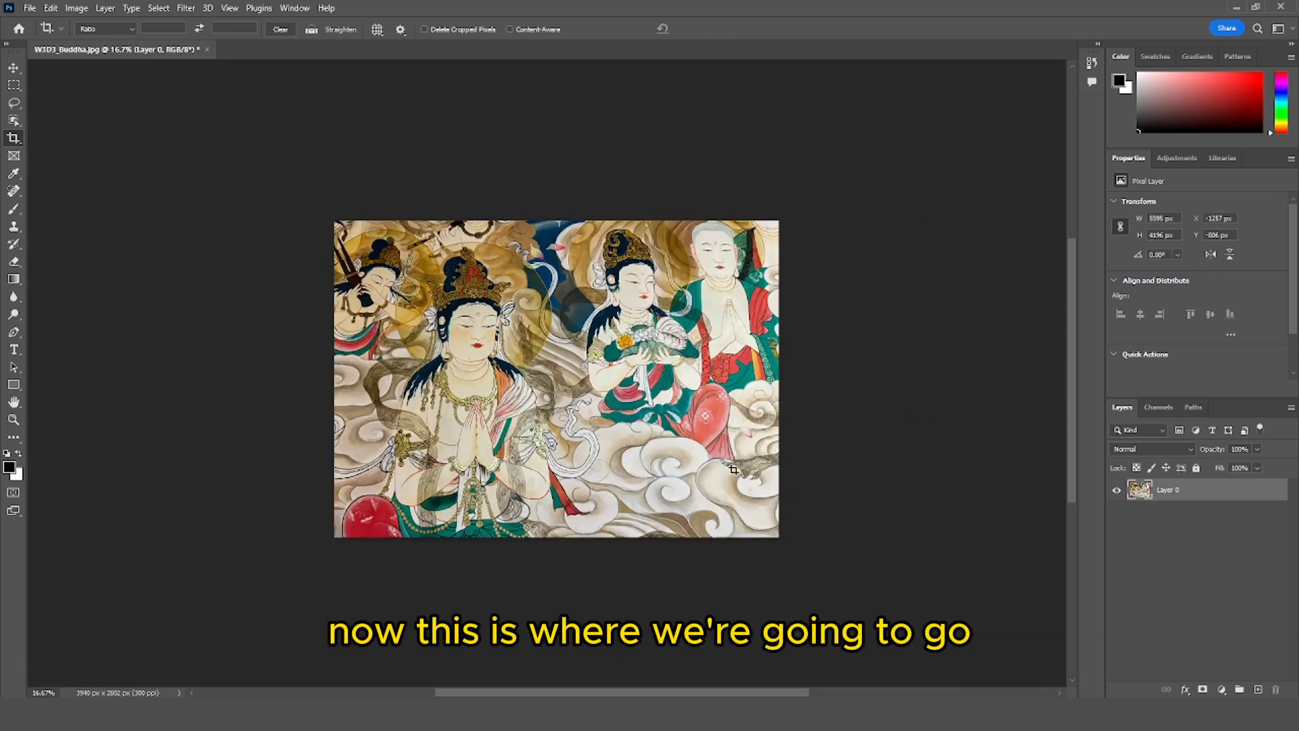
Show the History panel at a taller size and restore the image to its originally opened state
left_click(1092, 62)
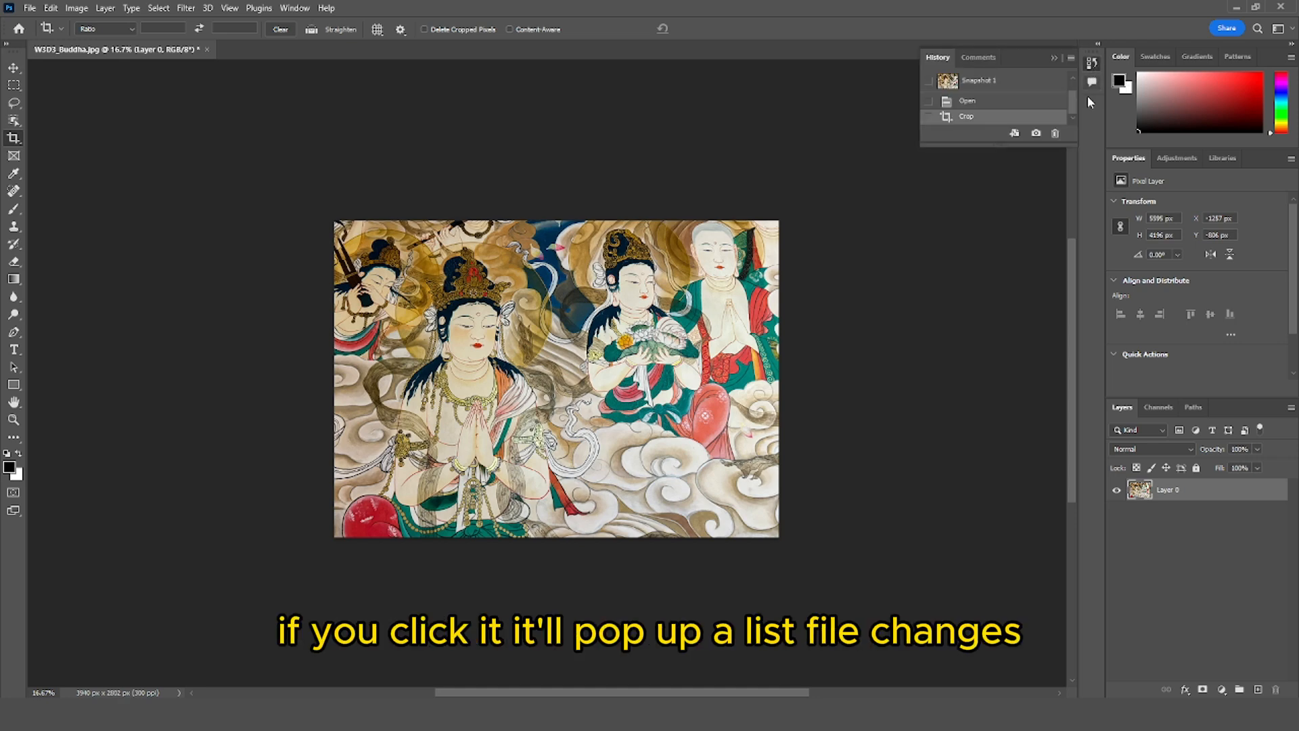
left_click_drag(1070, 141, 1070, 450)
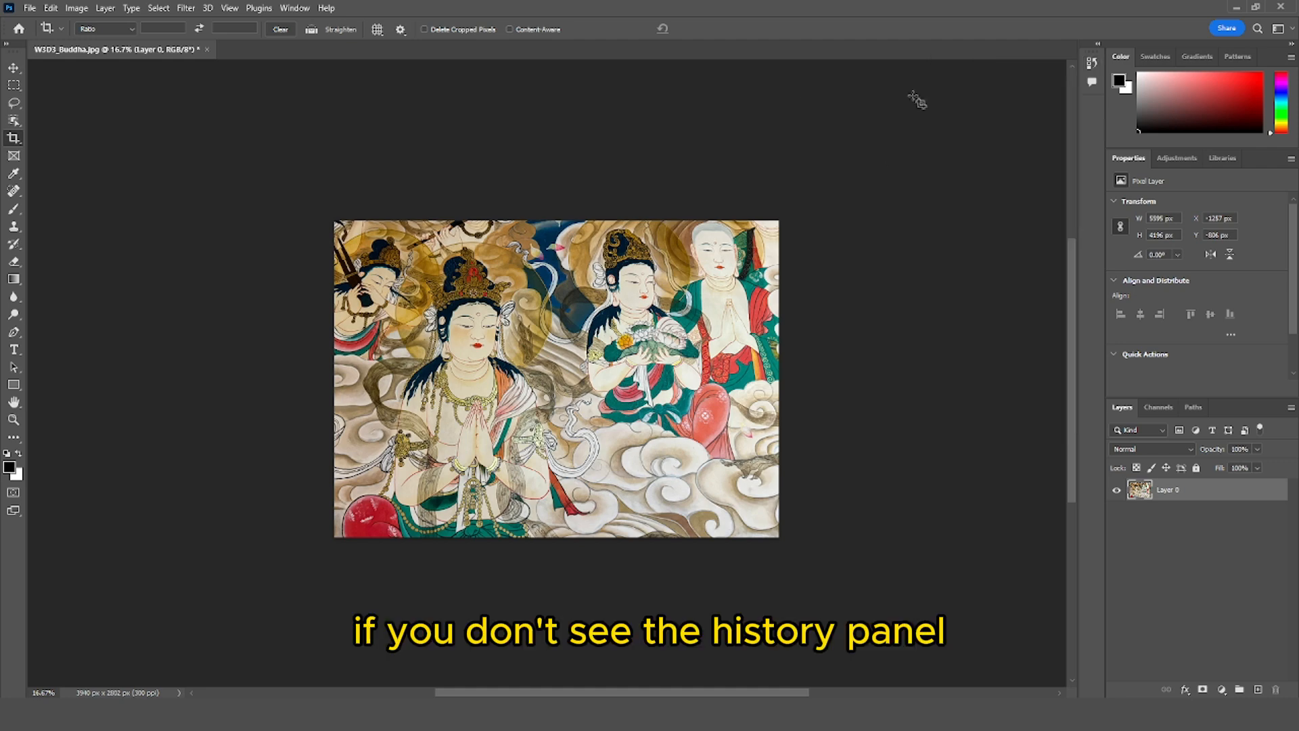
left_click(294, 8)
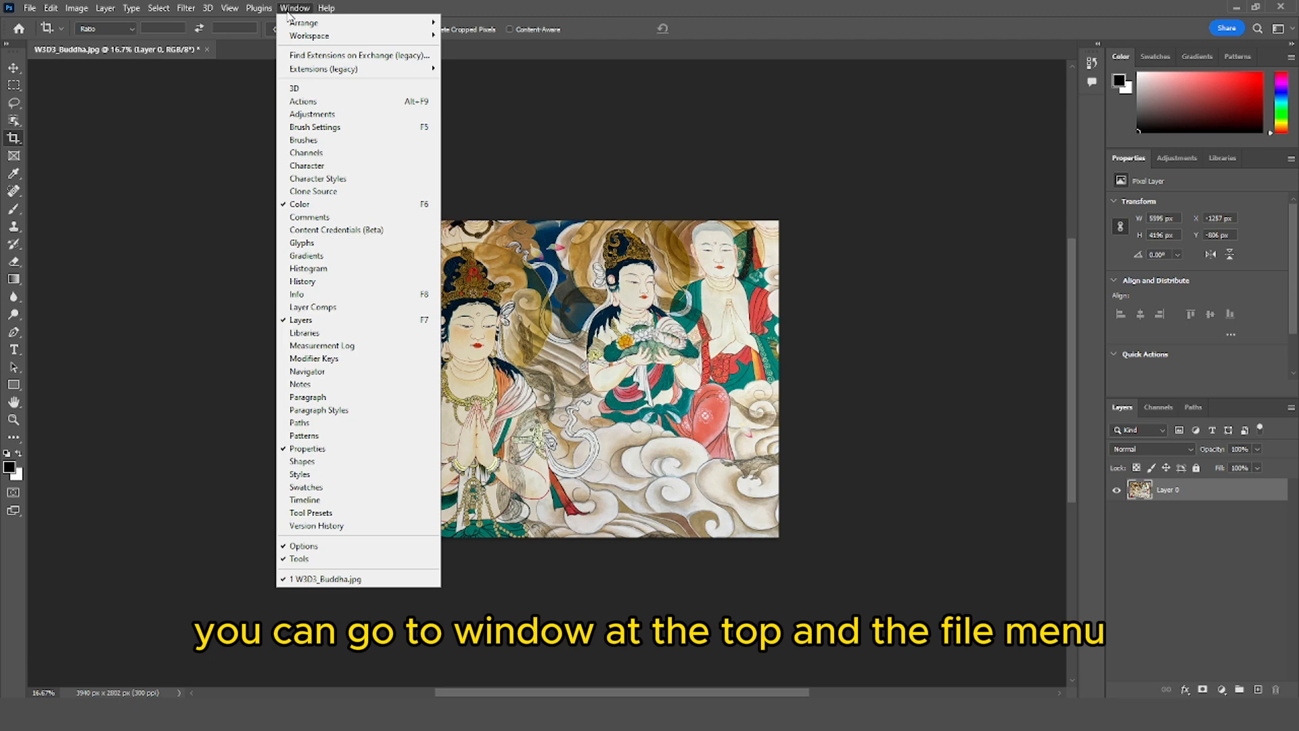
left_click(308, 283)
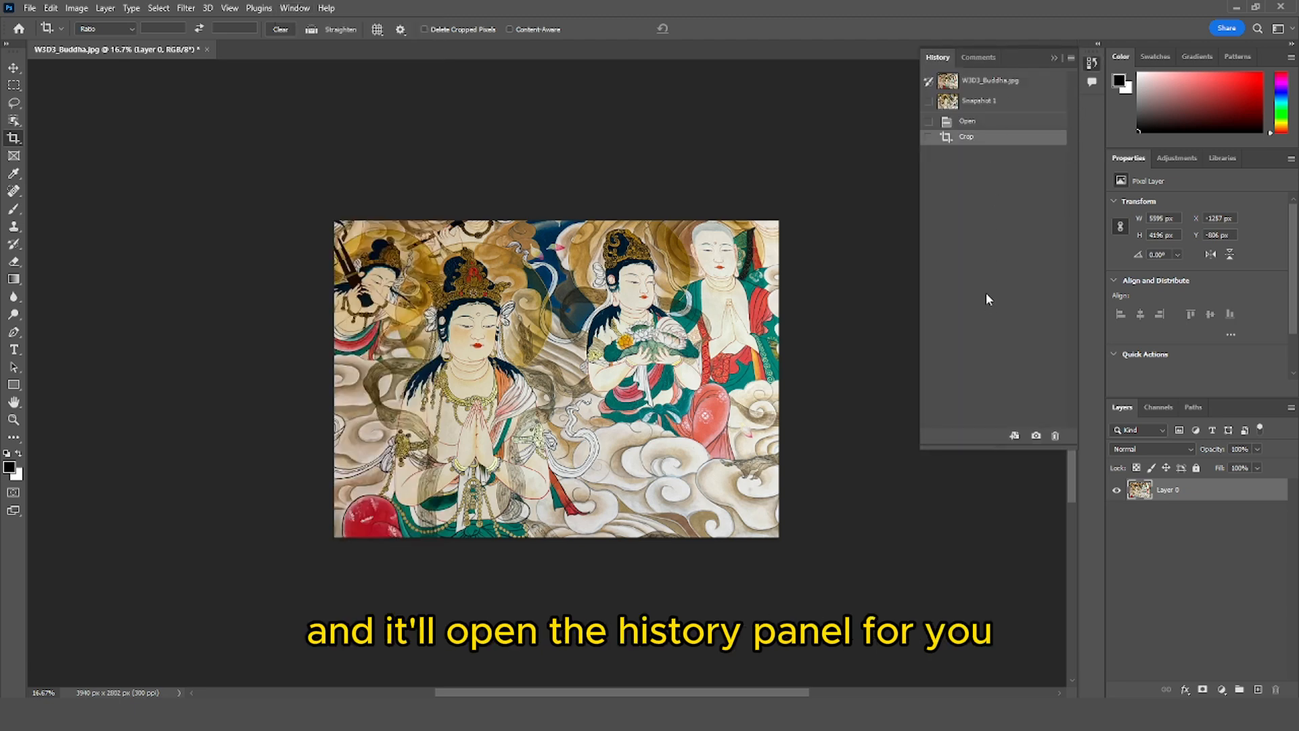
left_click(1000, 84)
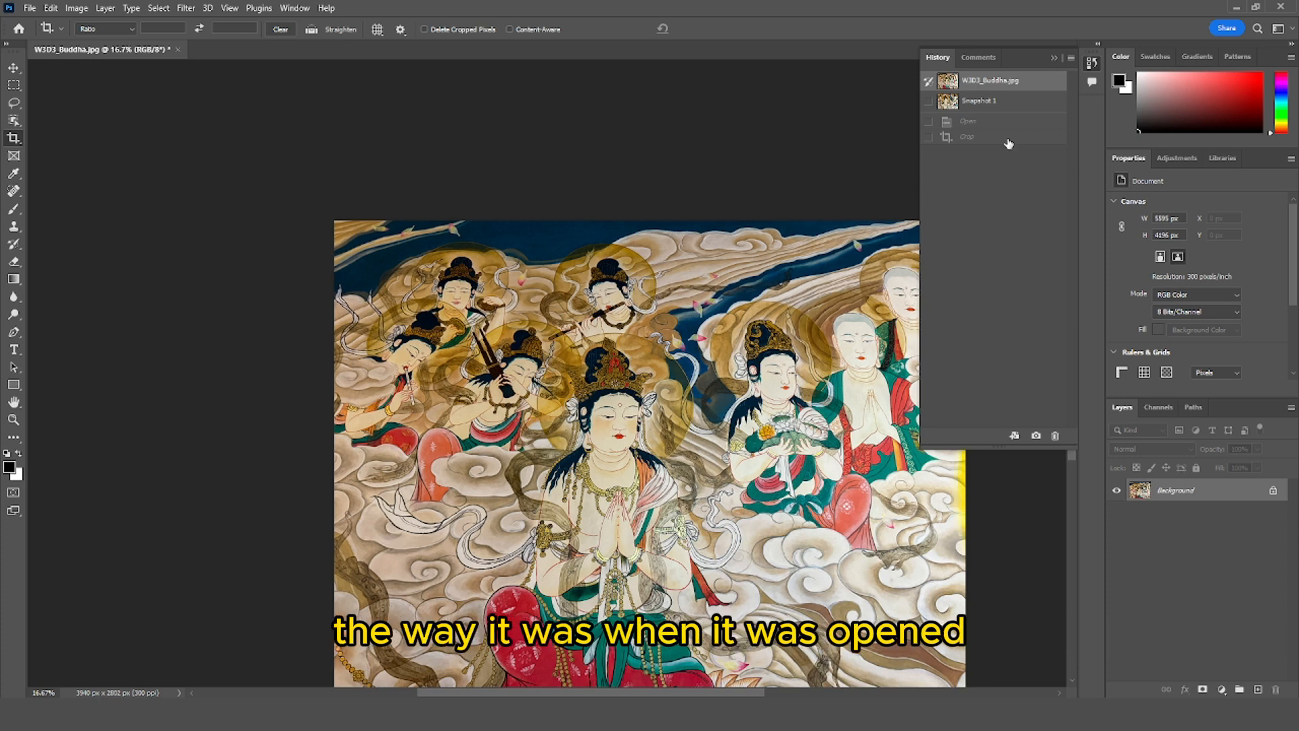
left_click(1006, 103)
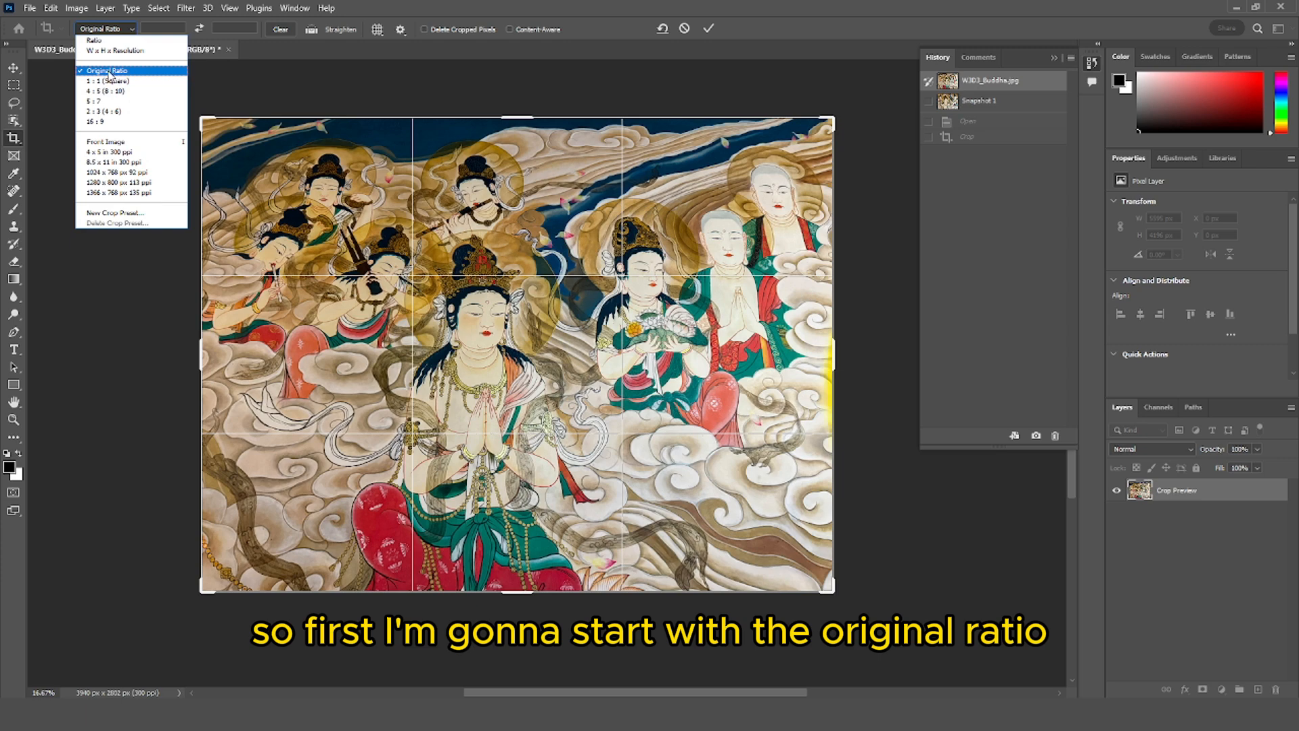
Set the crop to Original Ratio and frame the large praying figure's face on the upper-left rule-of-thirds intersection
left_click(110, 72)
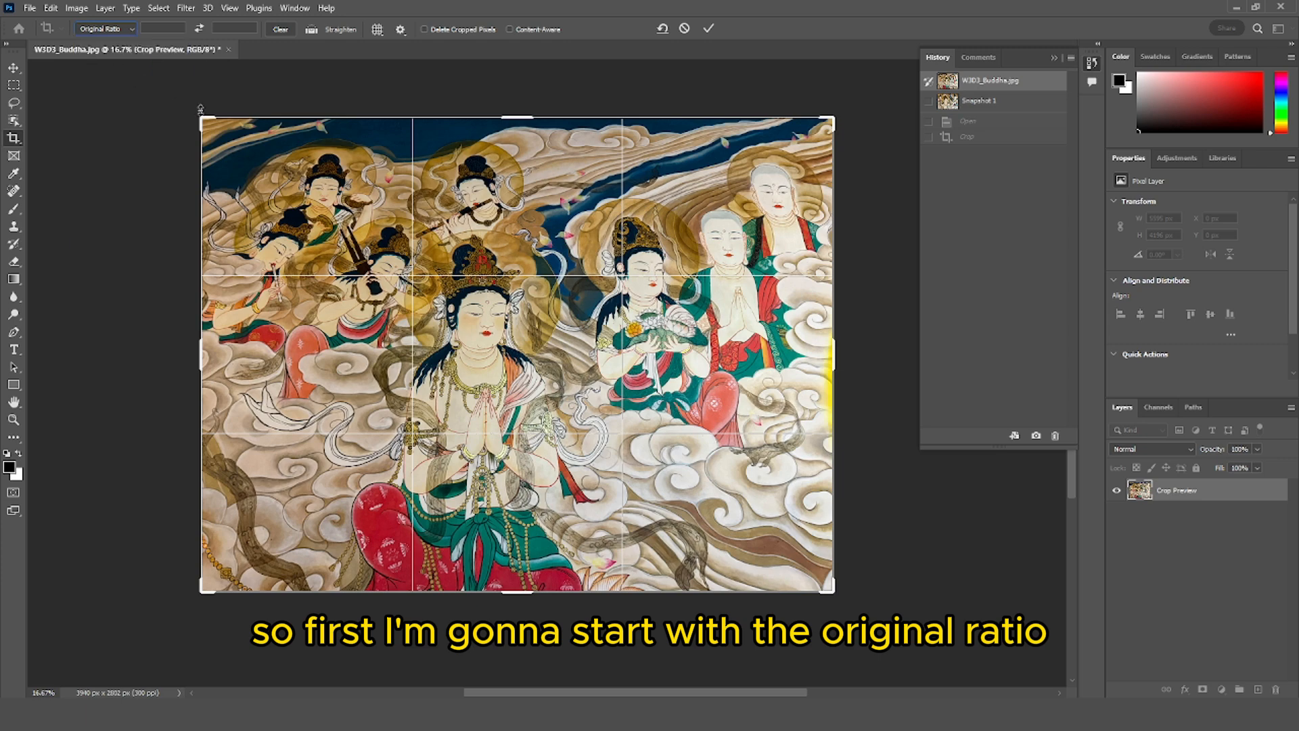
left_click_drag(203, 122, 256, 161)
left_click_drag(467, 225, 466, 243)
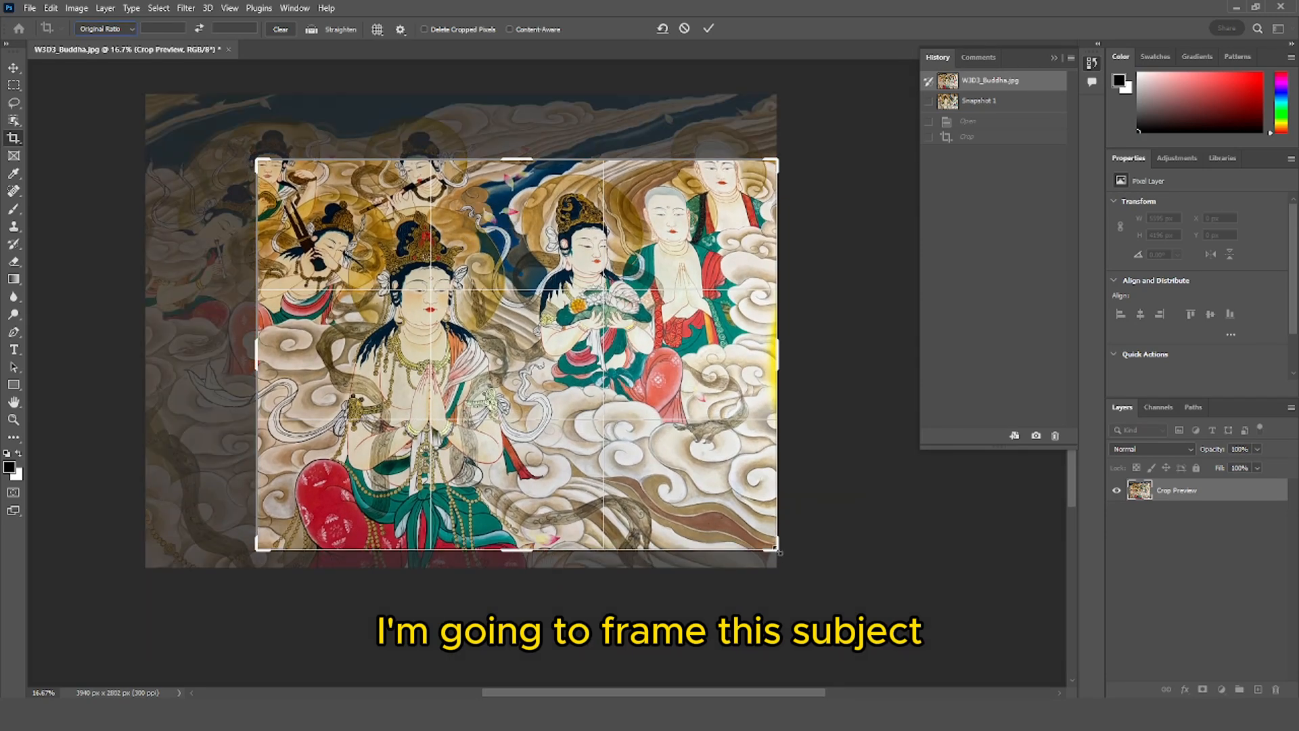
left_click_drag(777, 549, 778, 549)
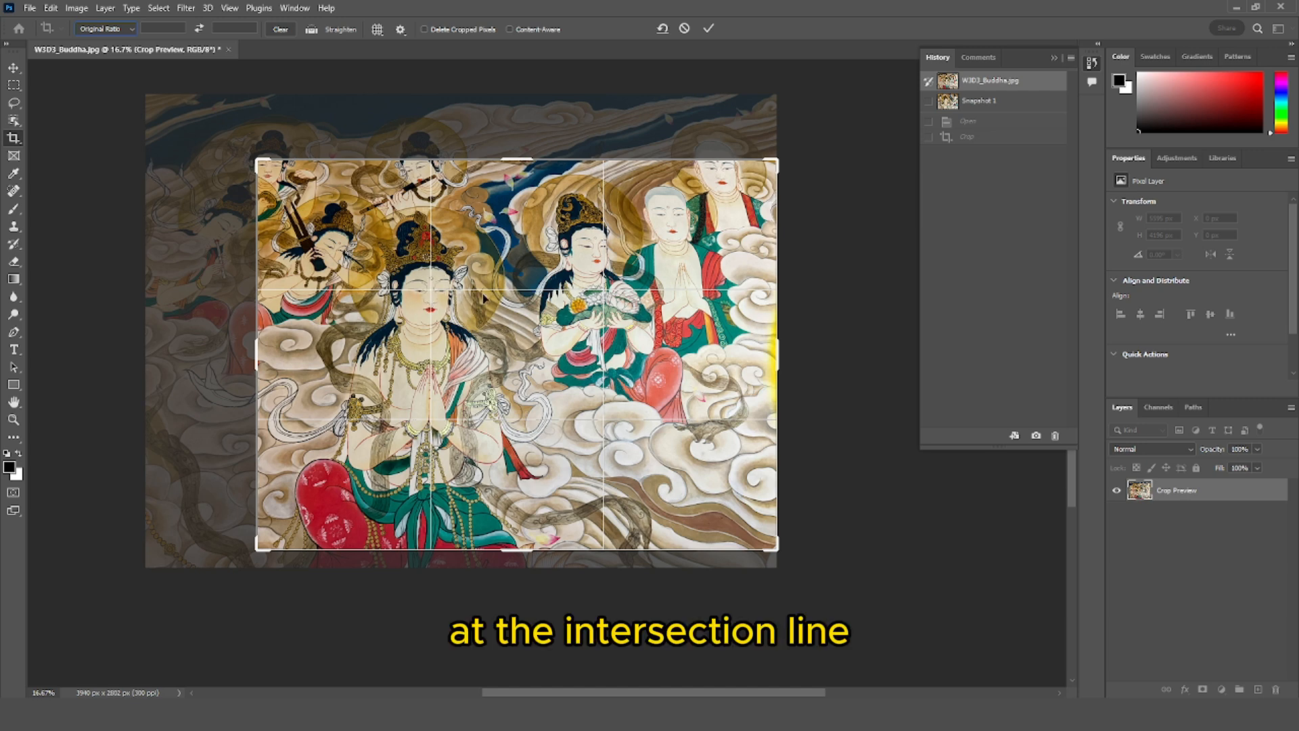
left_click_drag(477, 330, 478, 329)
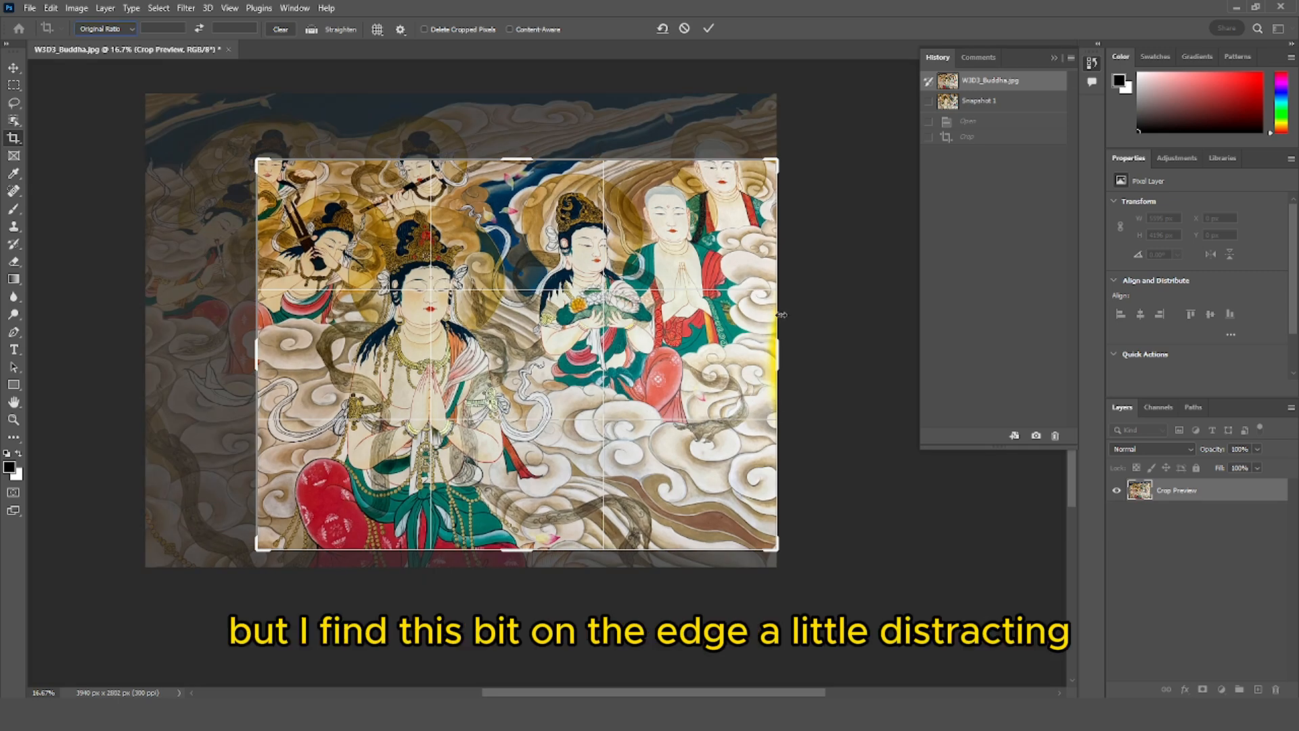
Tighten the Original Ratio crop to about 4000 x 3000 px, excluding the yellow edge and keeping the large face on the upper-left intersection
left_click_drag(777, 547, 765, 538)
left_click_drag(446, 337, 381, 390)
left_click_drag(271, 541, 281, 536)
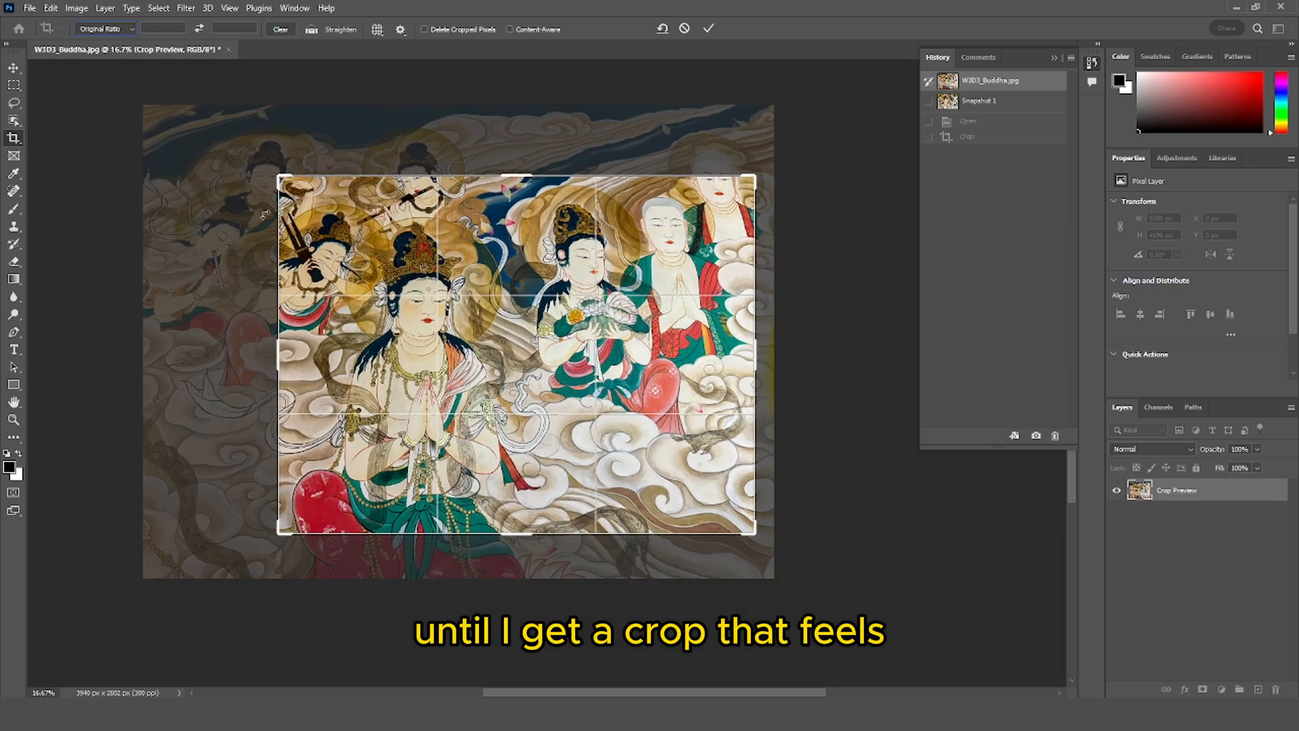
left_click_drag(753, 178, 739, 184)
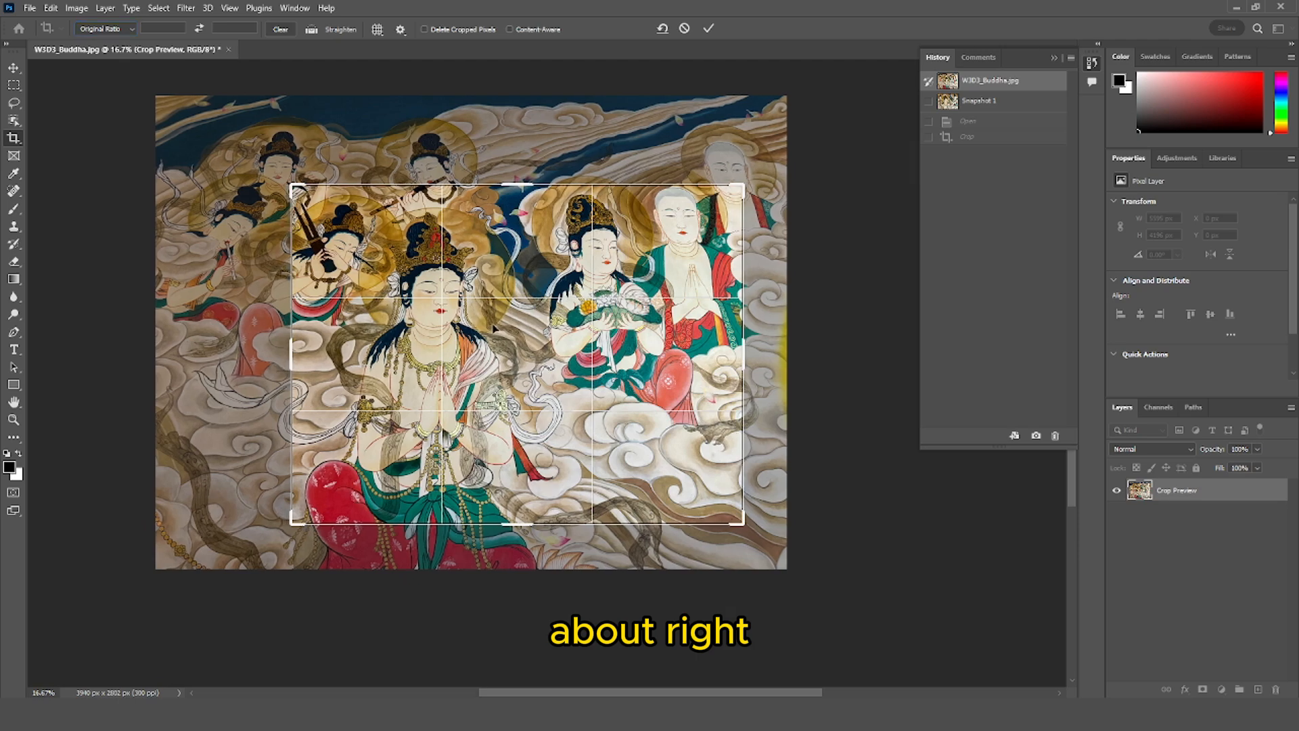
left_click_drag(493, 327, 491, 329)
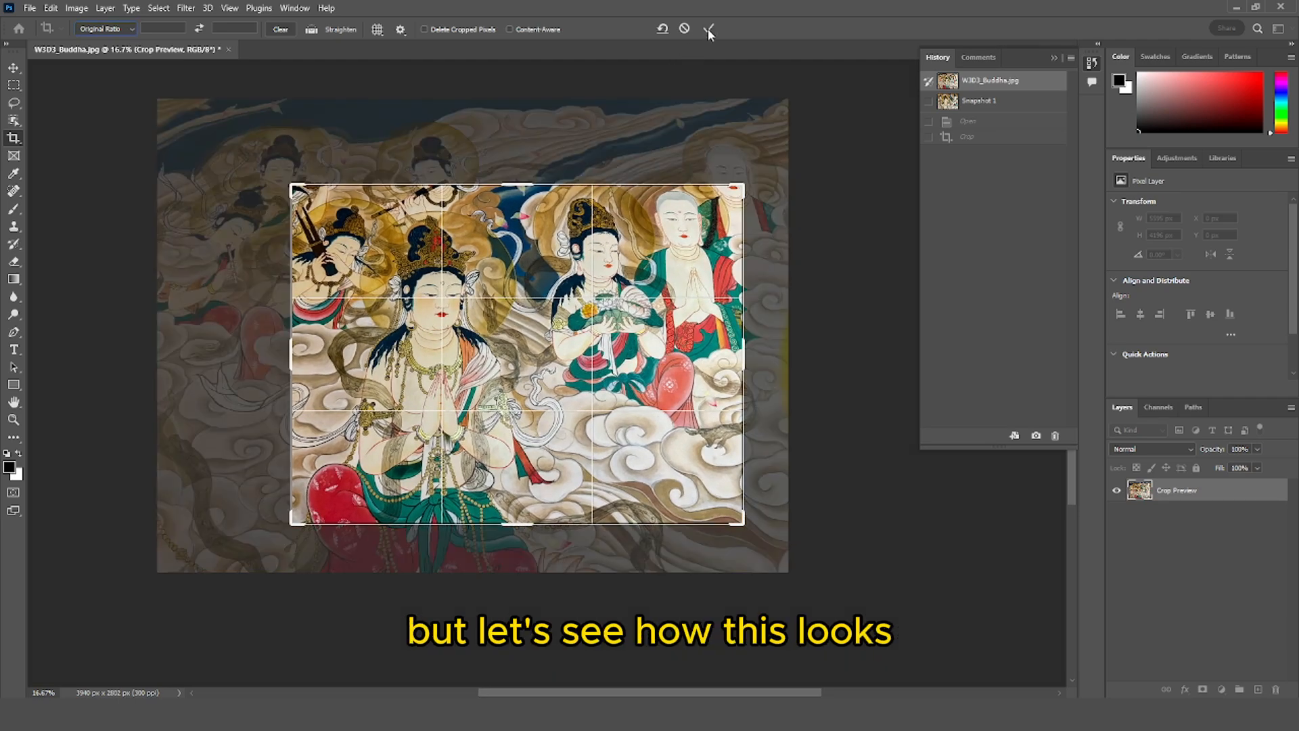
left_click(709, 29)
Save the crop as a History snapshot named original and restore the image to its opened state
left_click(1036, 436)
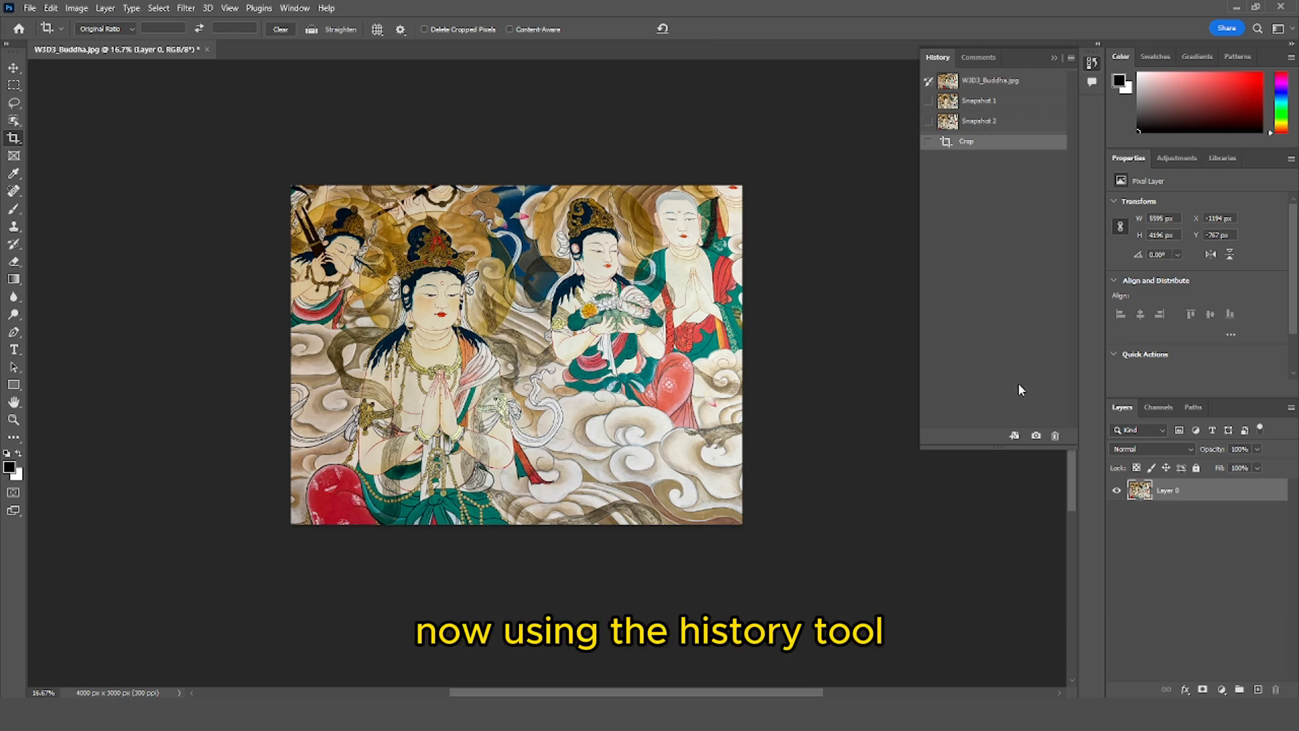
left_click(1036, 437)
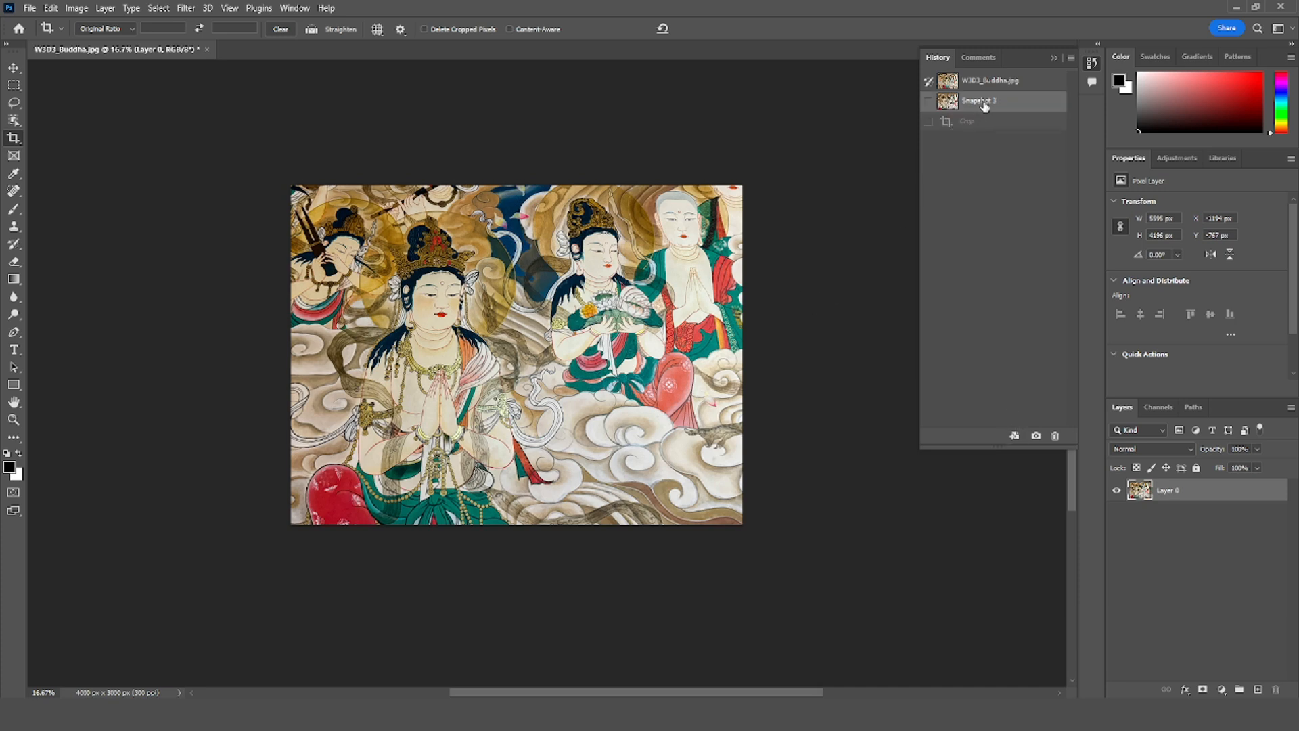
left_click(983, 83)
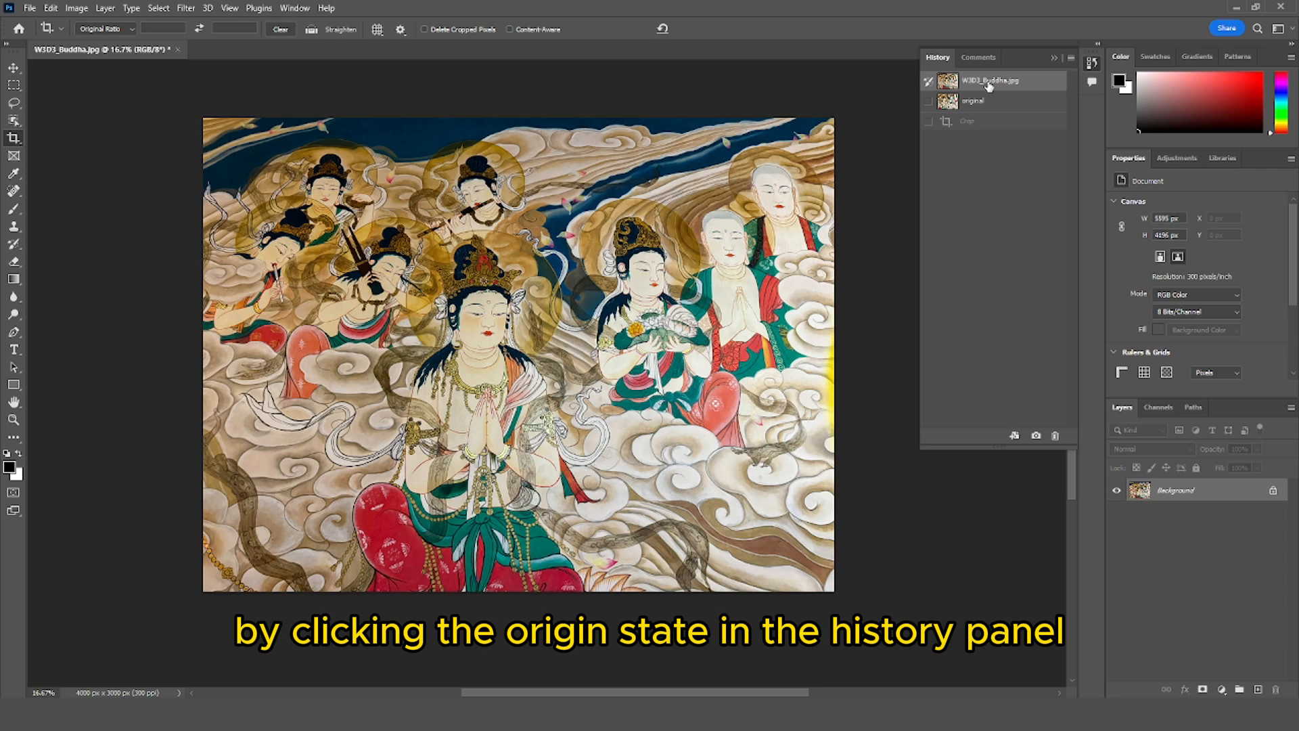
Set the crop ratio to 1 : 1 (Square) and crop around the musicians and the large praying figure's upper body
left_click(99, 30)
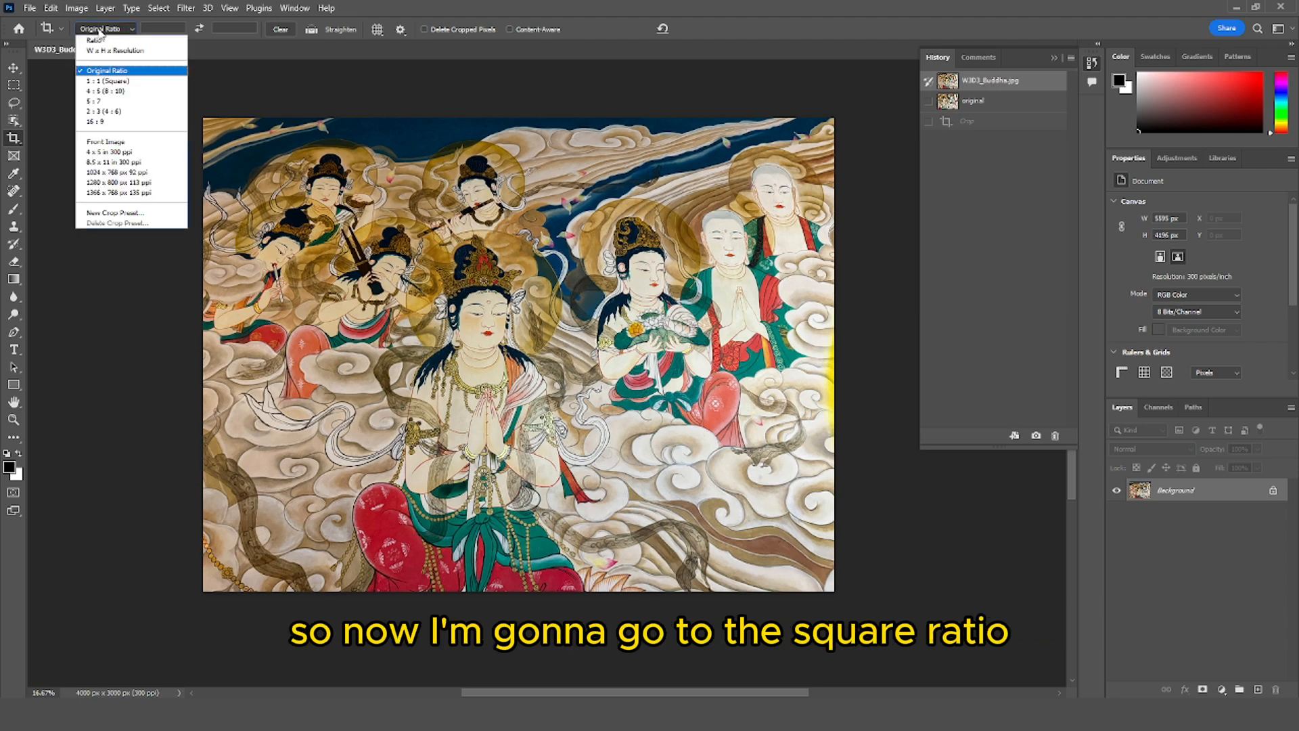
left_click(106, 80)
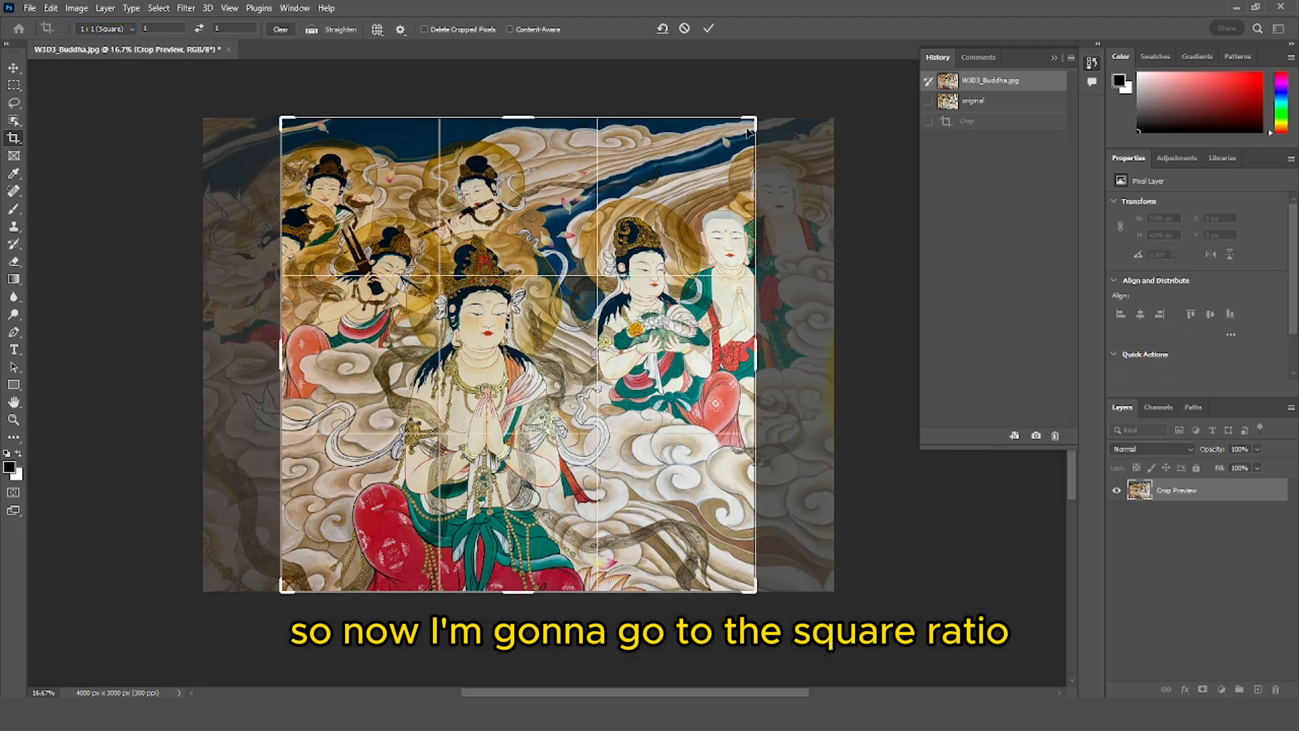
left_click_drag(756, 117, 688, 178)
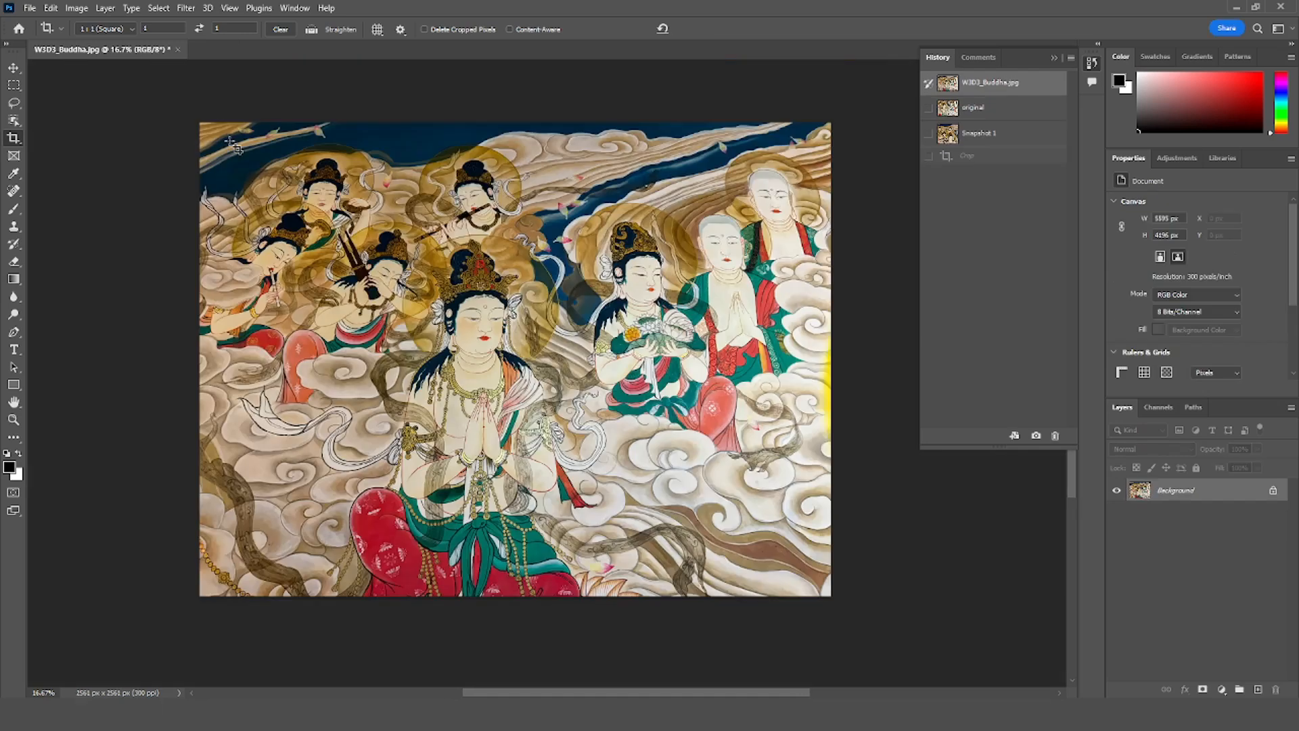
left_click_drag(228, 134, 570, 458)
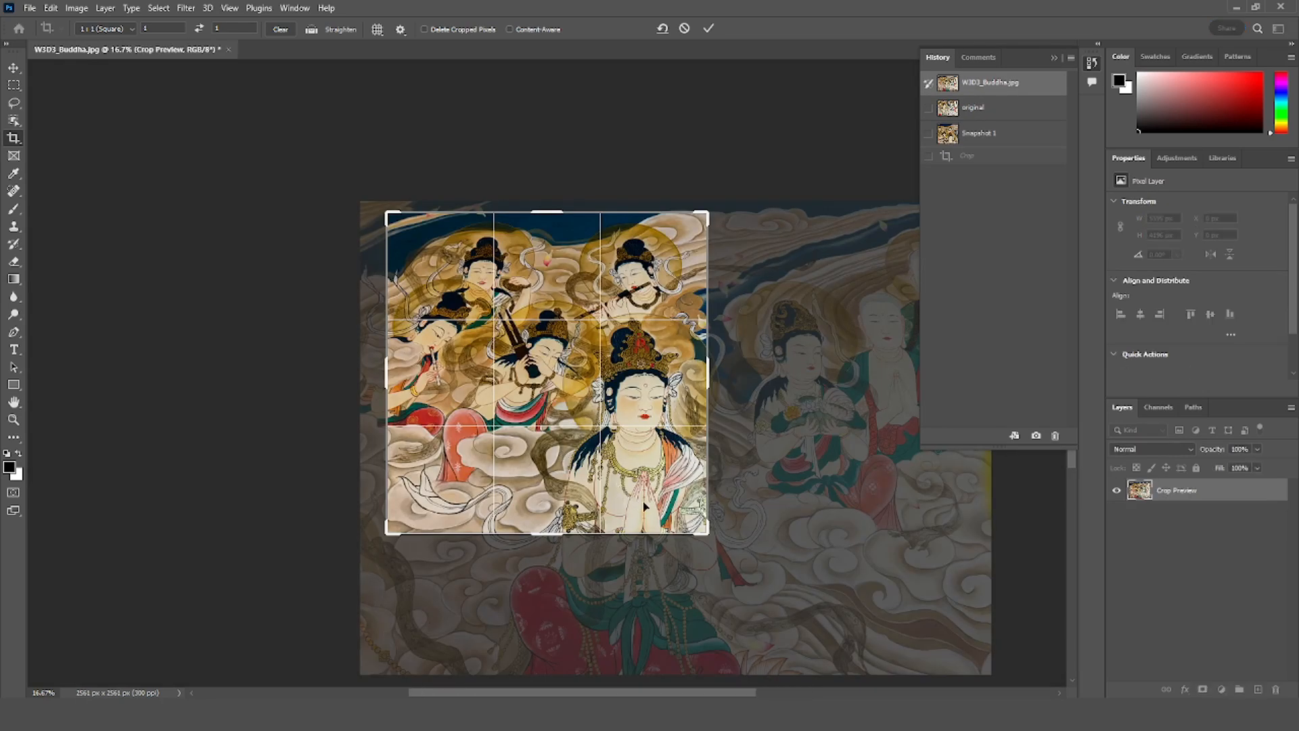
key("Return")
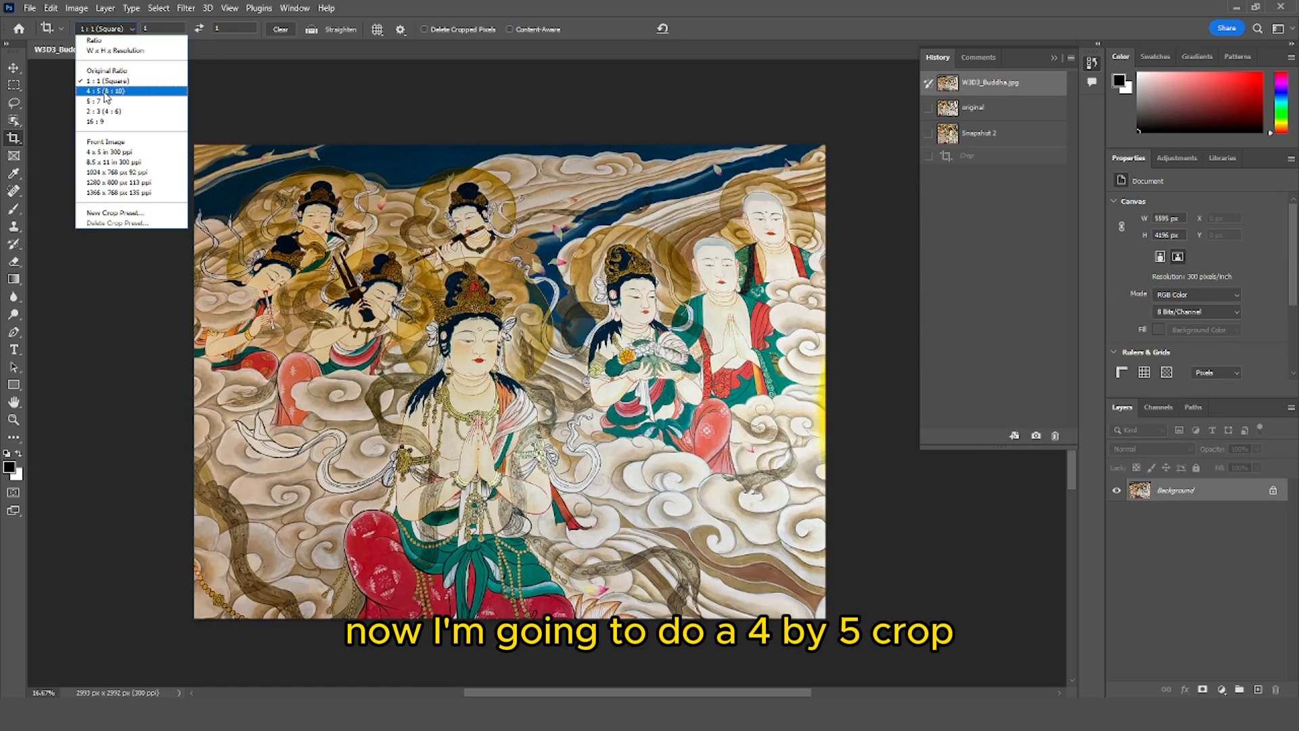
Set the crop ratio to 4 : 5 (8 : 10) for the restored image
left_click(105, 91)
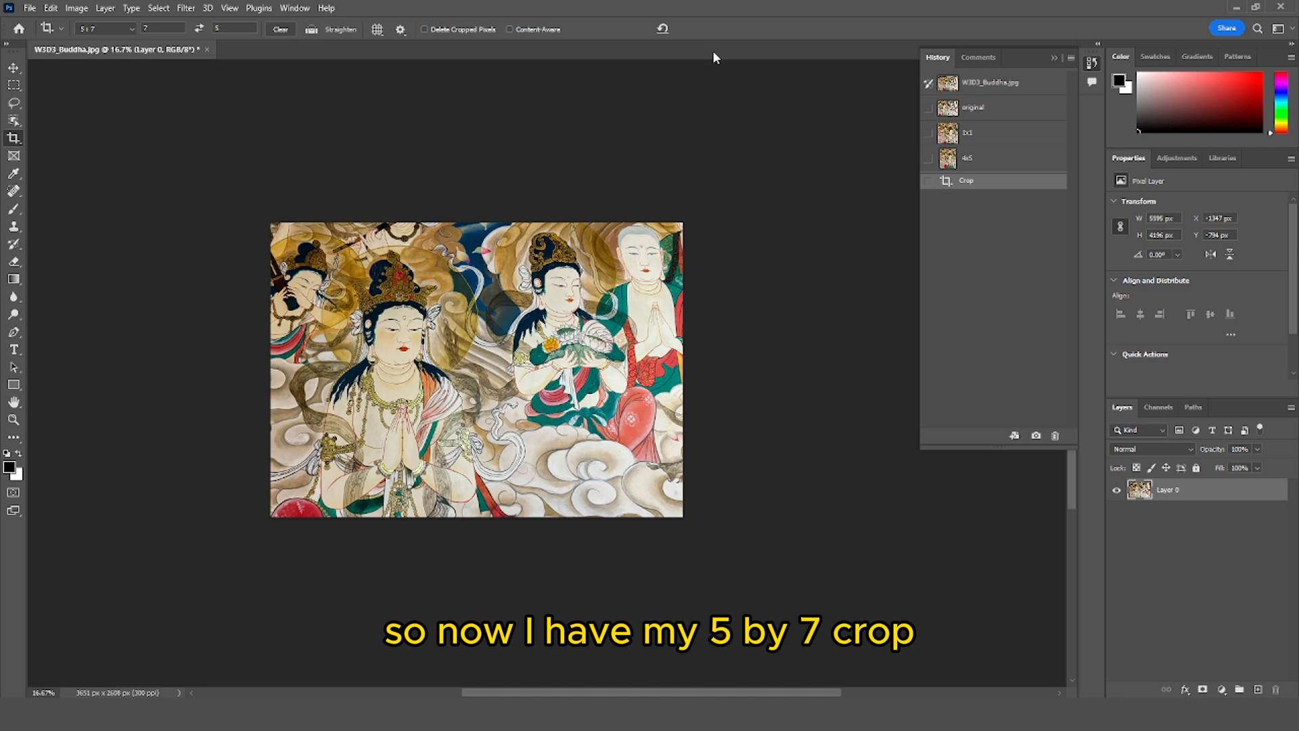
Save the 5 : 7 crop as a History snapshot and rename it 5x7
left_click(1037, 436)
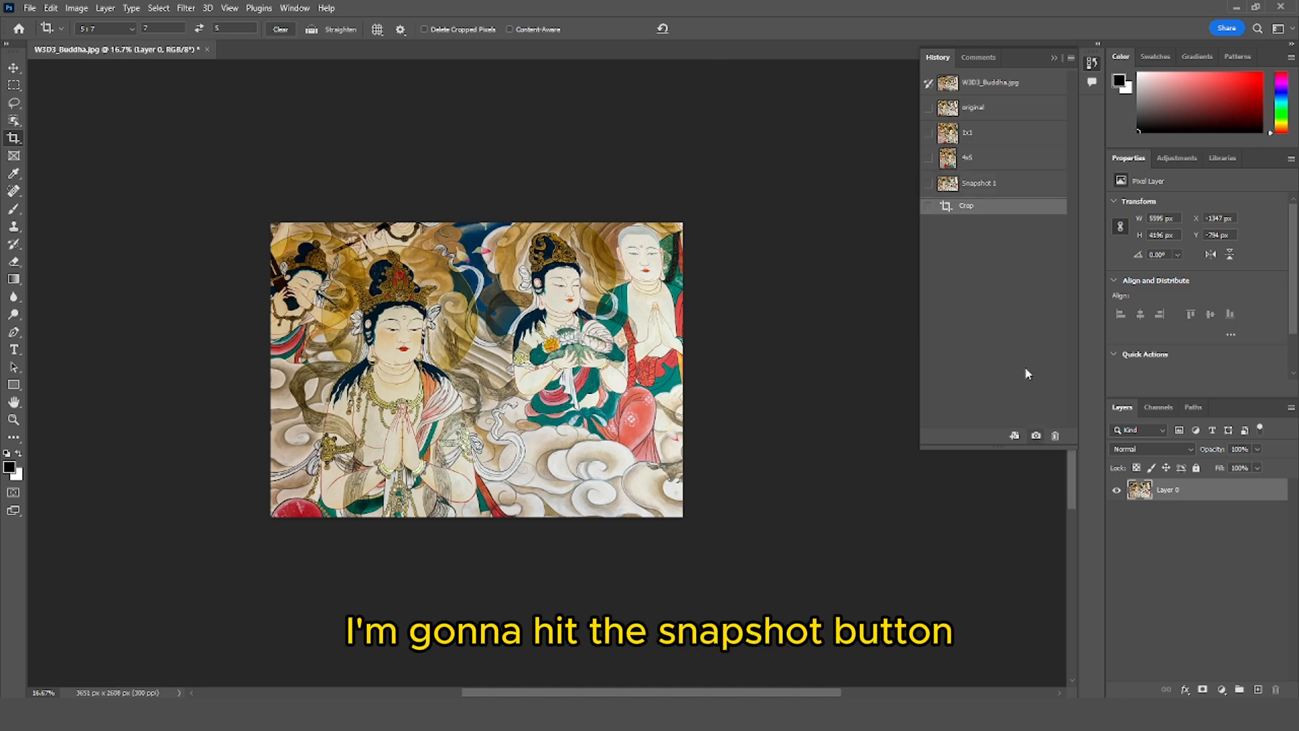
left_click(995, 189)
double_click(996, 188)
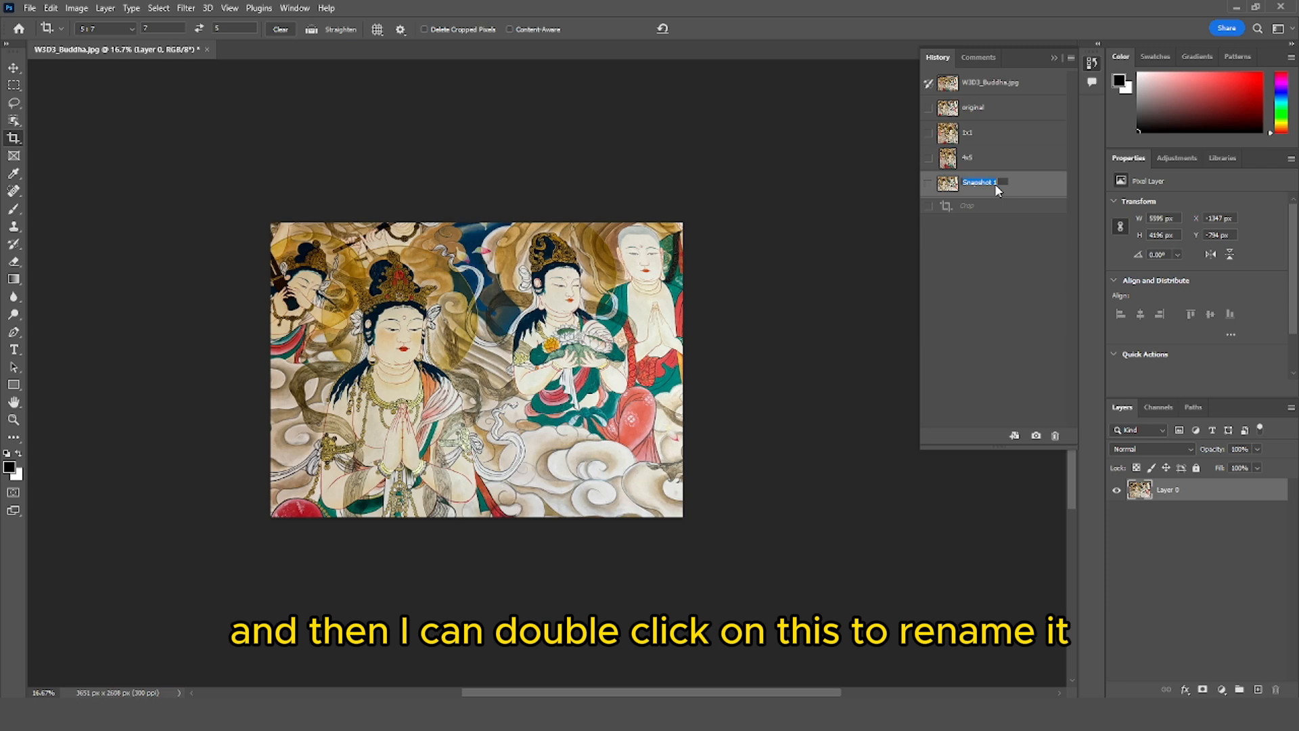
type("5x7")
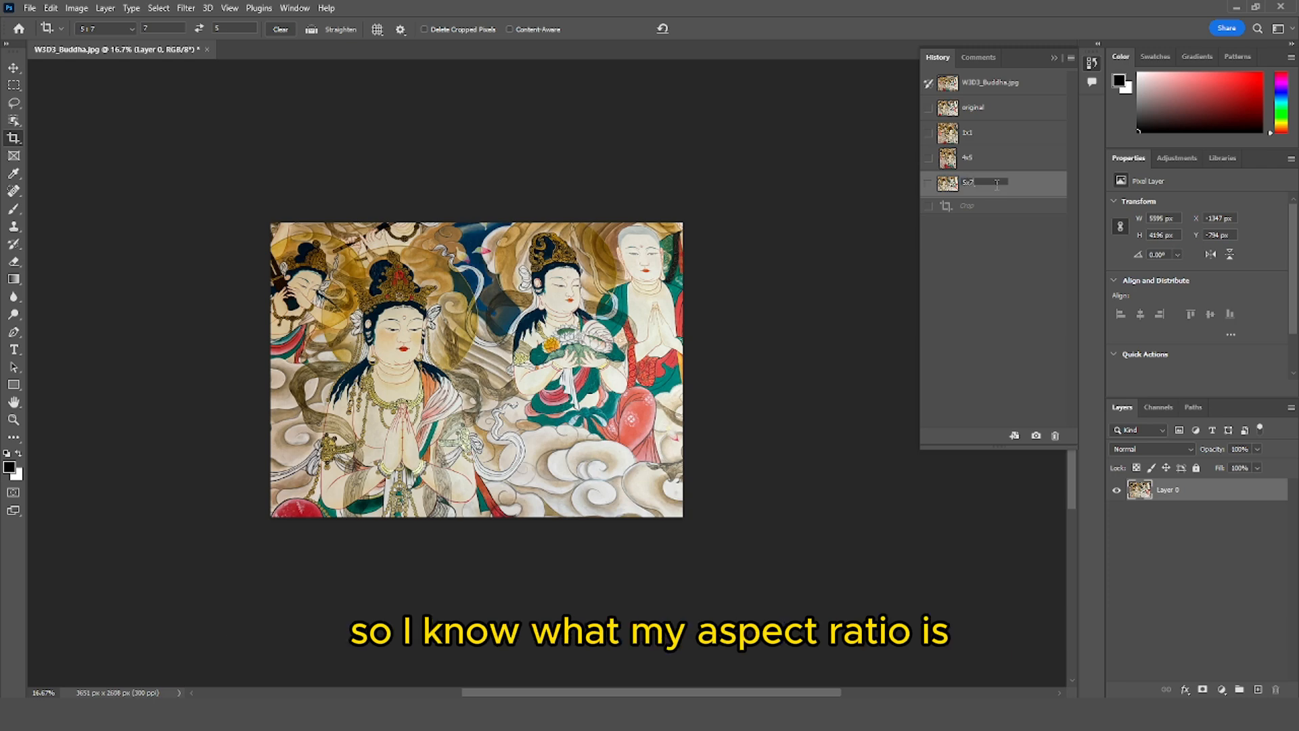
key("Return")
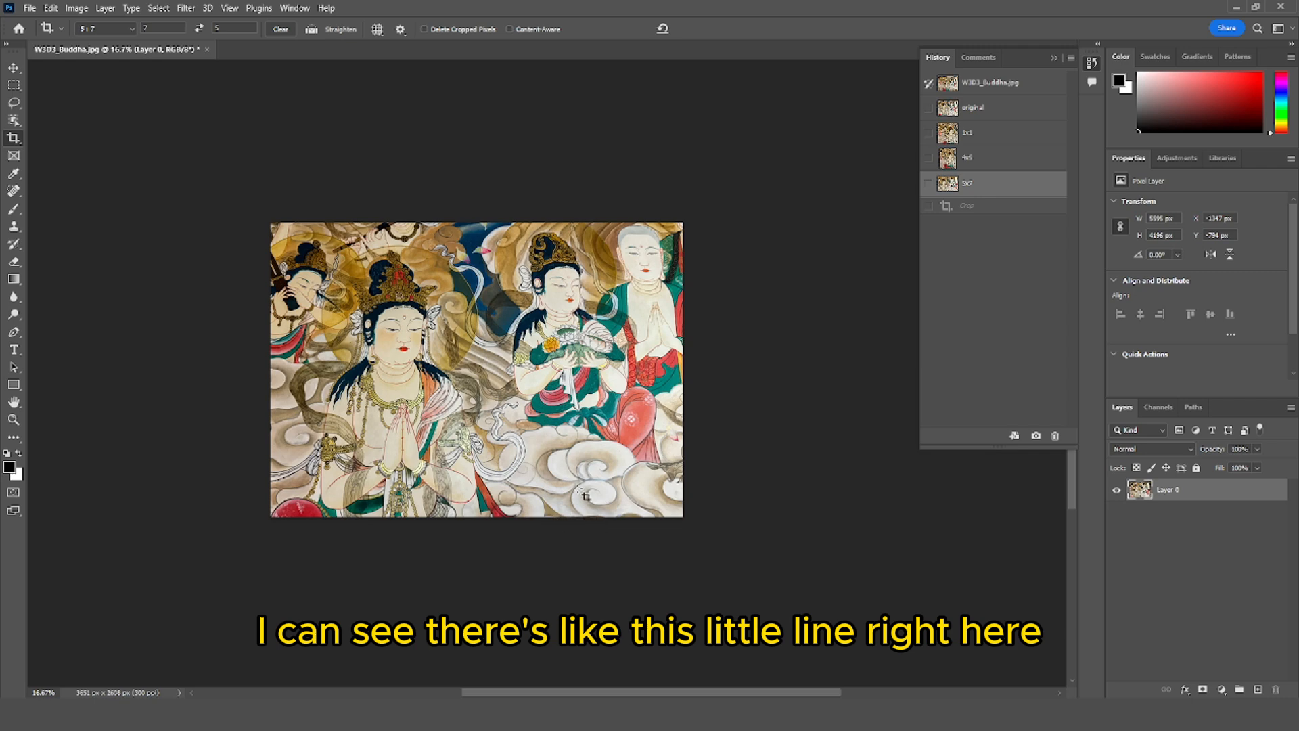
Tighten the 5 : 7 crop to about 3581 x 2558 px, removing the line at its edge, and save another History snapshot
left_click_drag(680, 227, 264, 585)
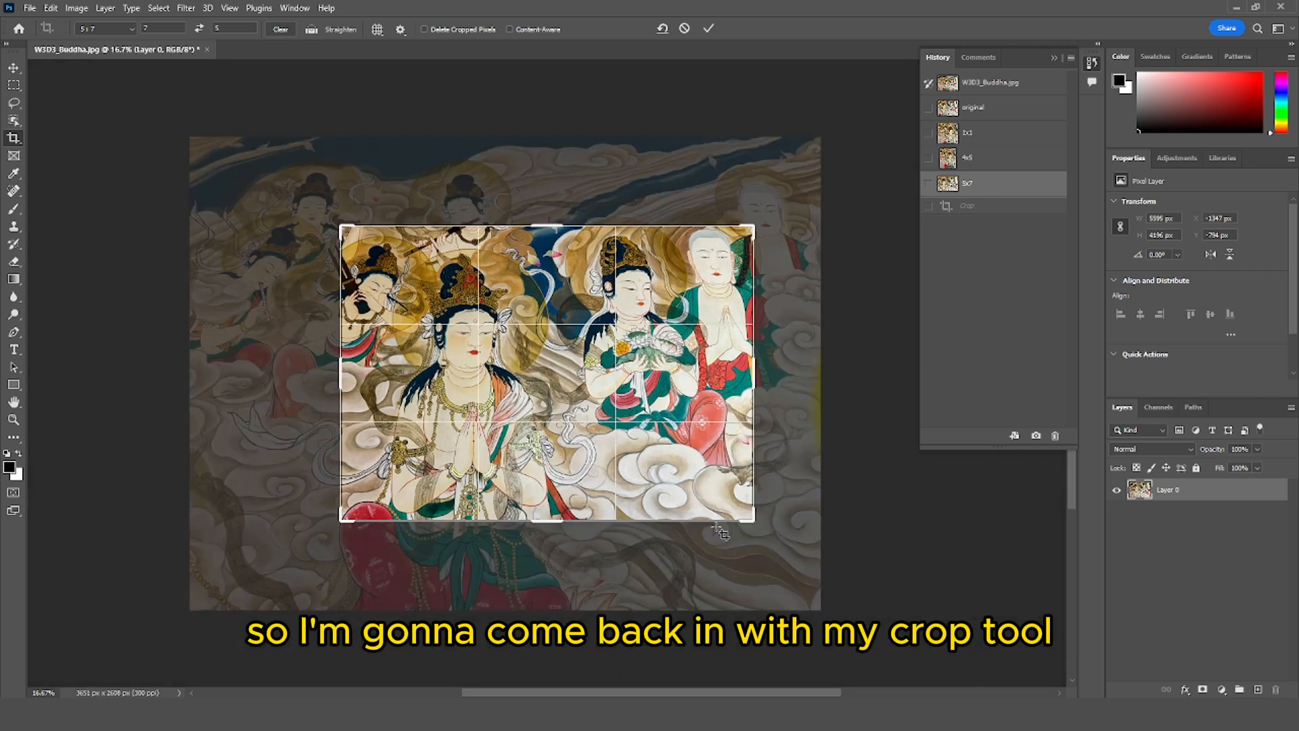
left_click_drag(754, 522, 751, 519)
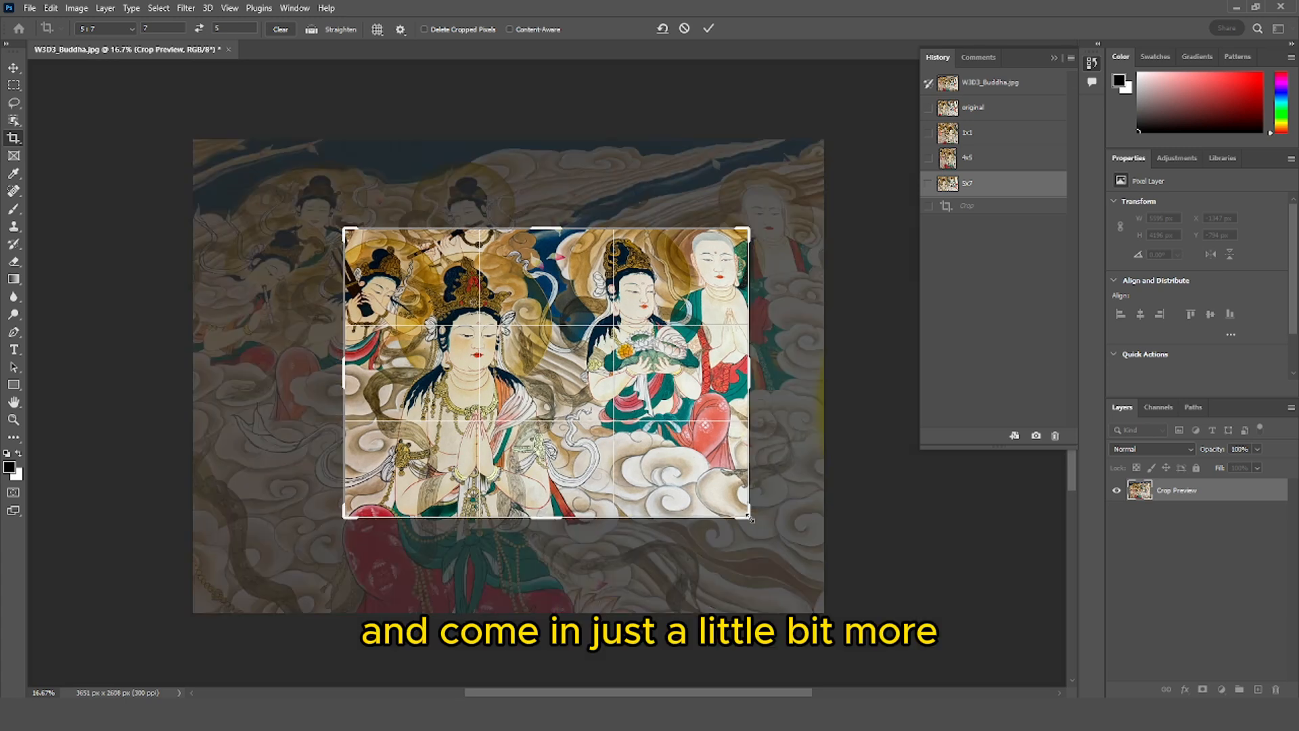
left_click(708, 28)
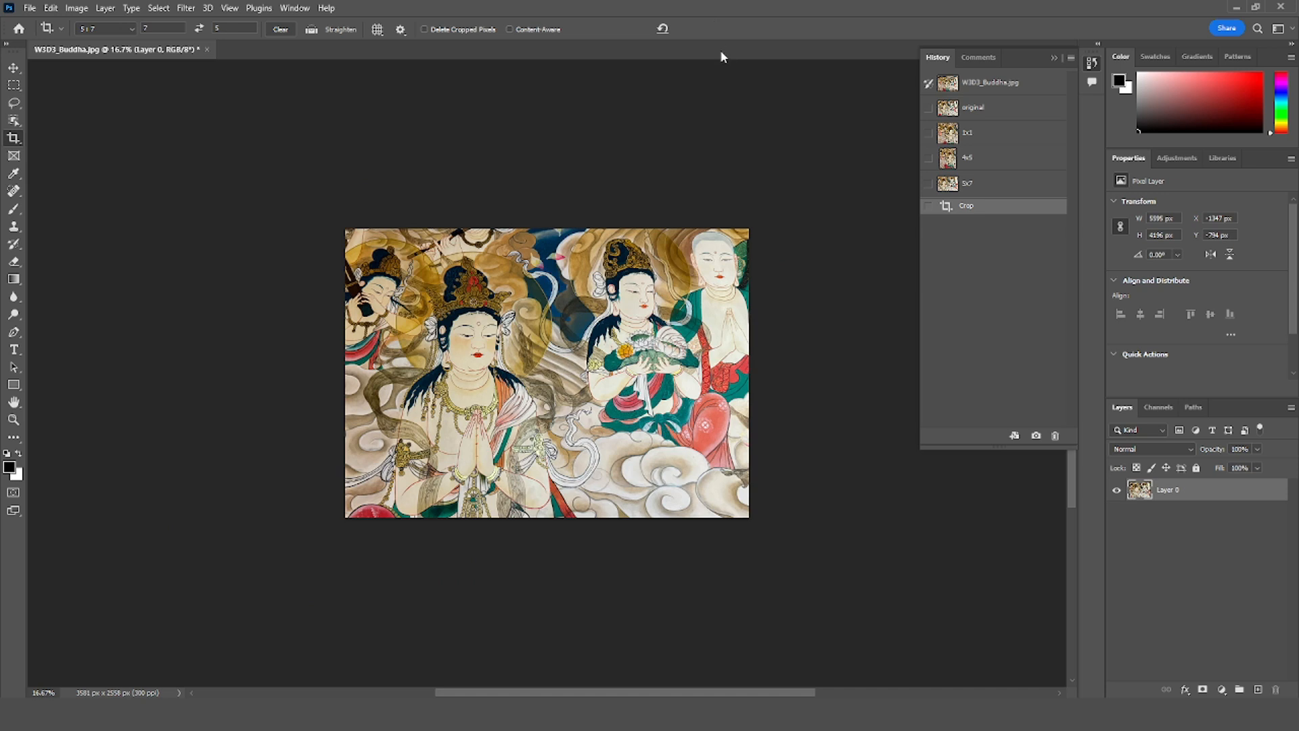
left_click(1036, 435)
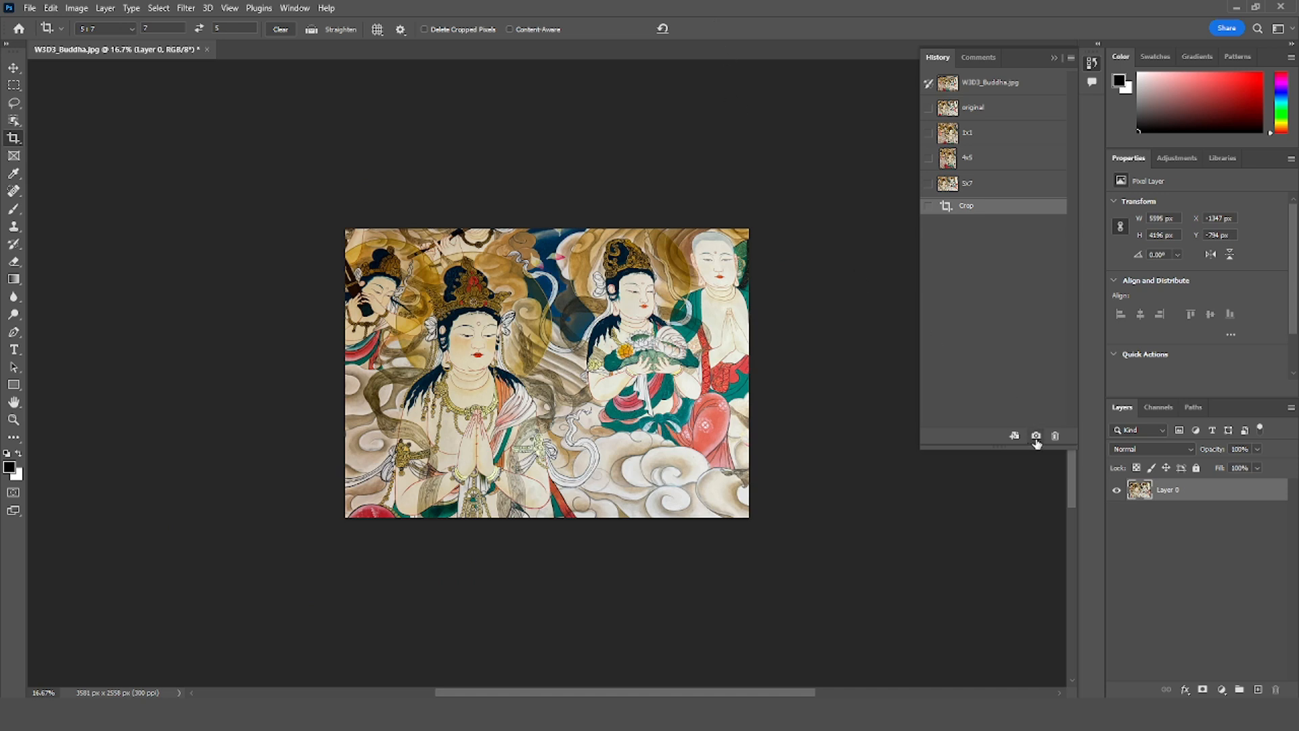
Compare the 5x7 snapshot with the tighter crop's snapshot by switching between them in the history
left_click(1014, 183)
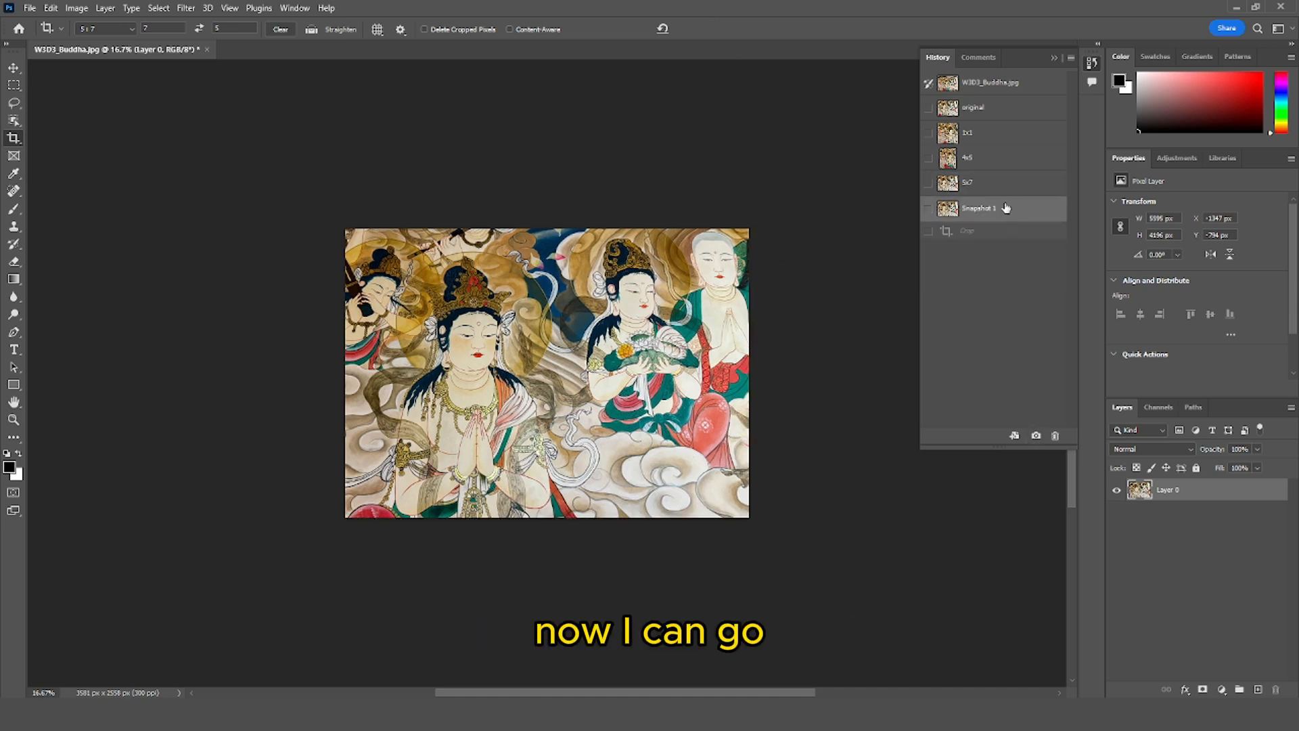
left_click(989, 210)
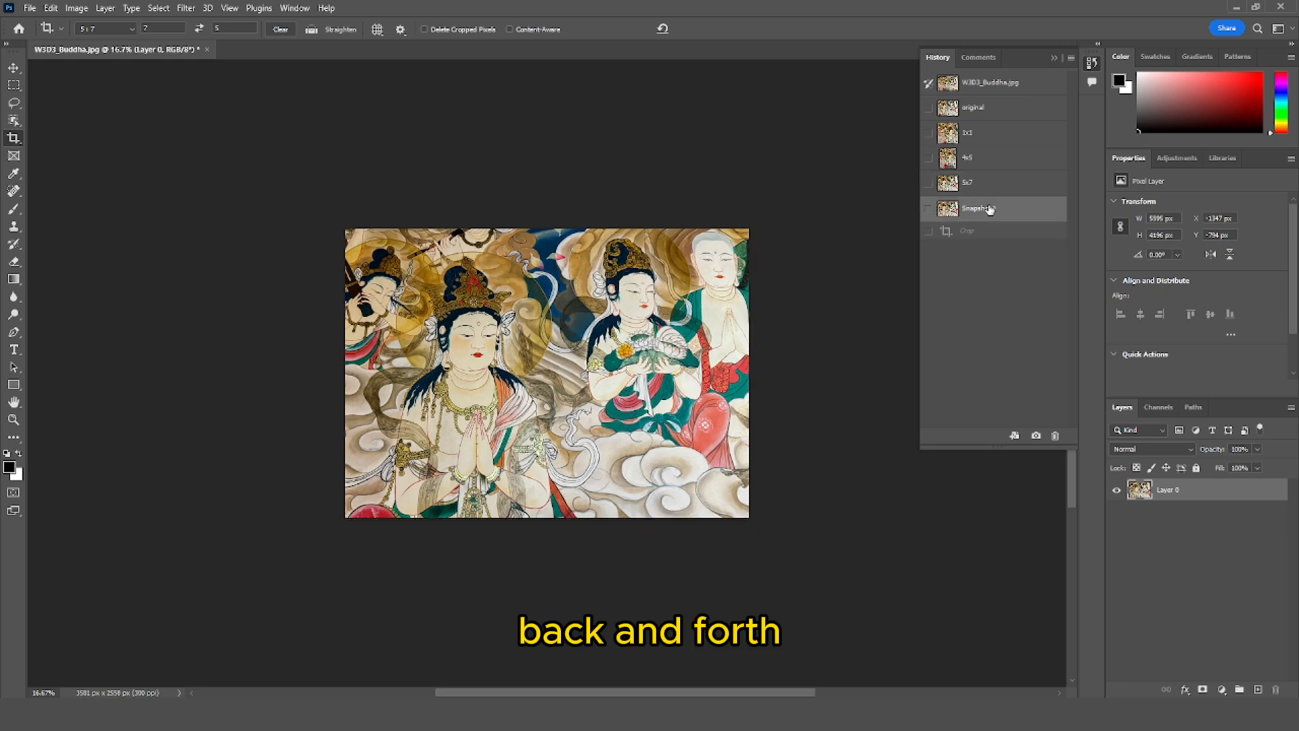
left_click(992, 182)
left_click(990, 209)
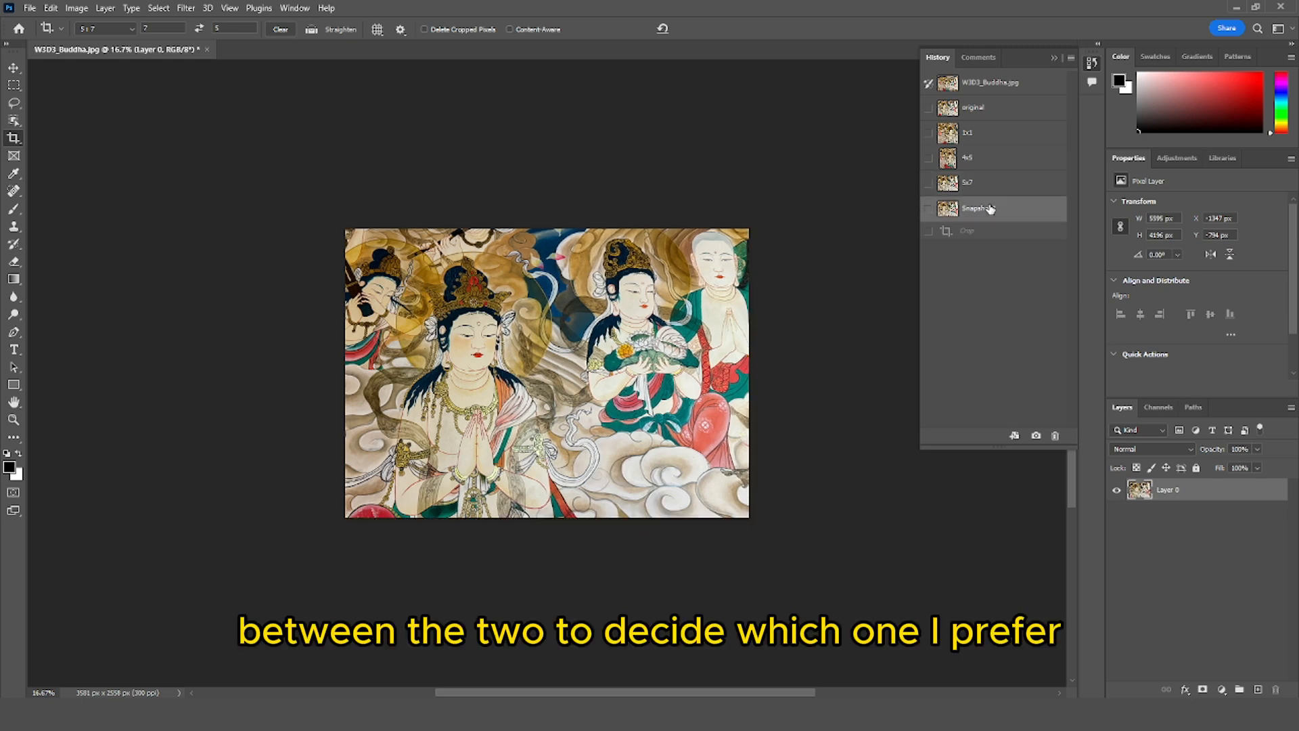
left_click(992, 184)
left_click(986, 210)
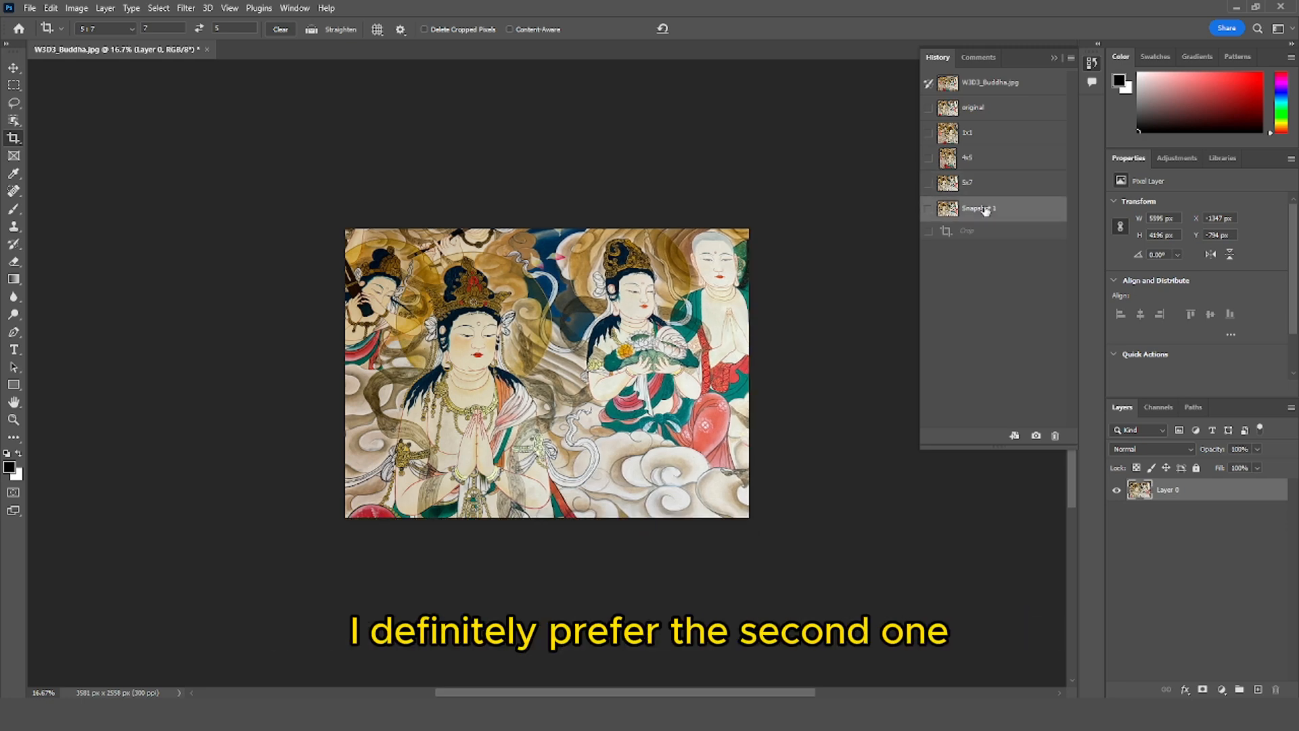
Delete the looser 5x7 snapshot and rename the tighter crop's snapshot 5x7
left_click(992, 192)
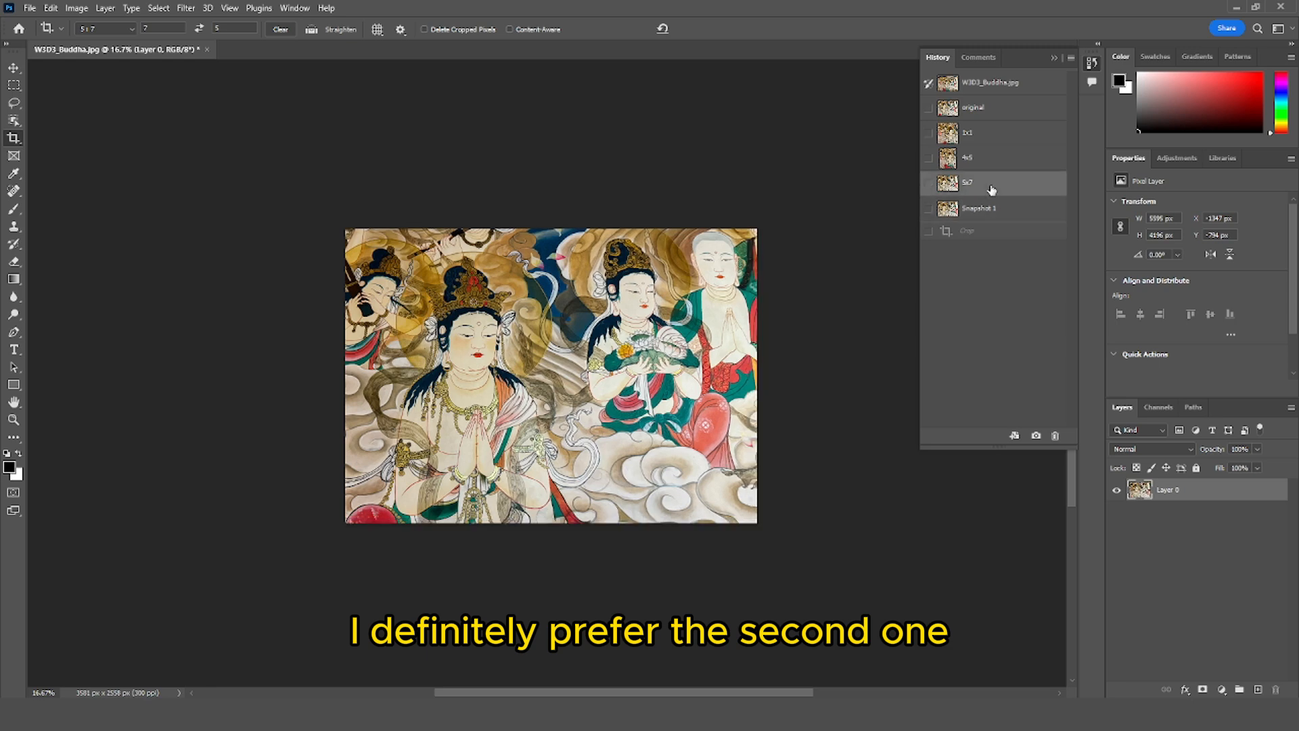
right_click(994, 193)
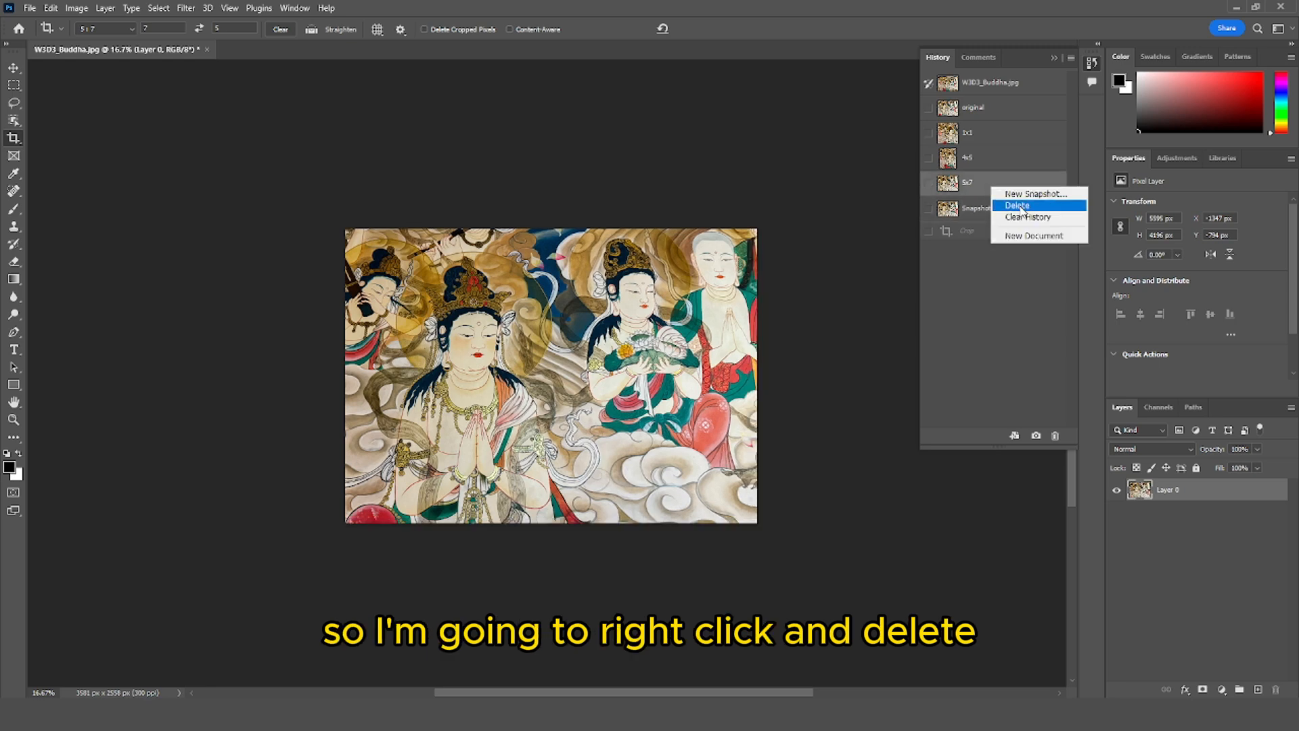
left_click(1018, 206)
left_click(588, 266)
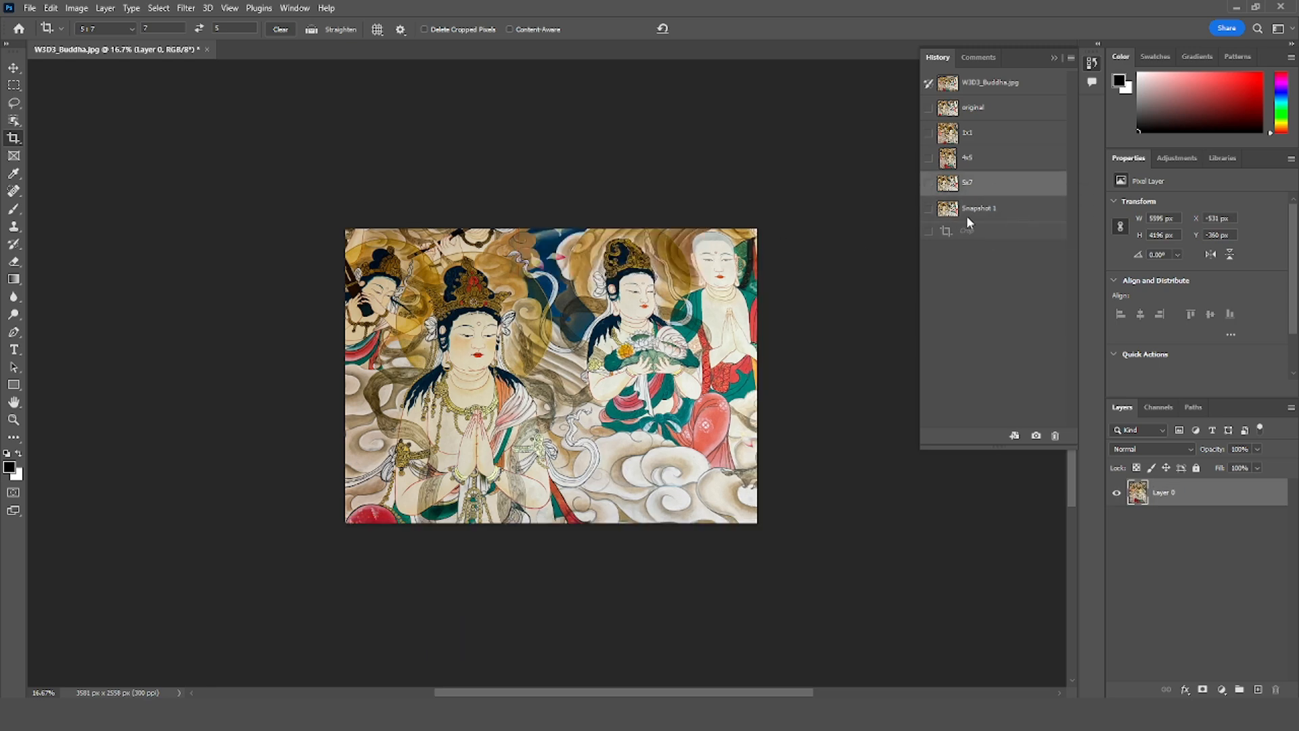
double_click(988, 187)
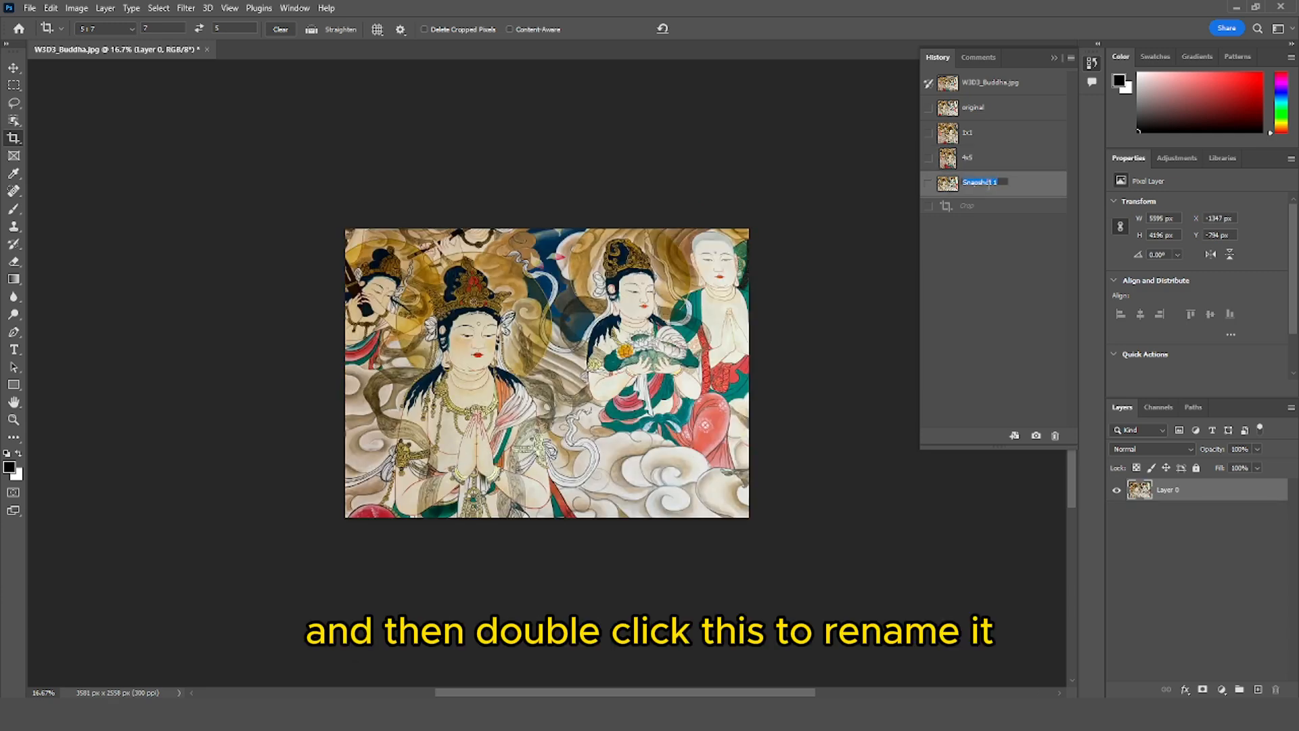
type("5x7")
key("Return")
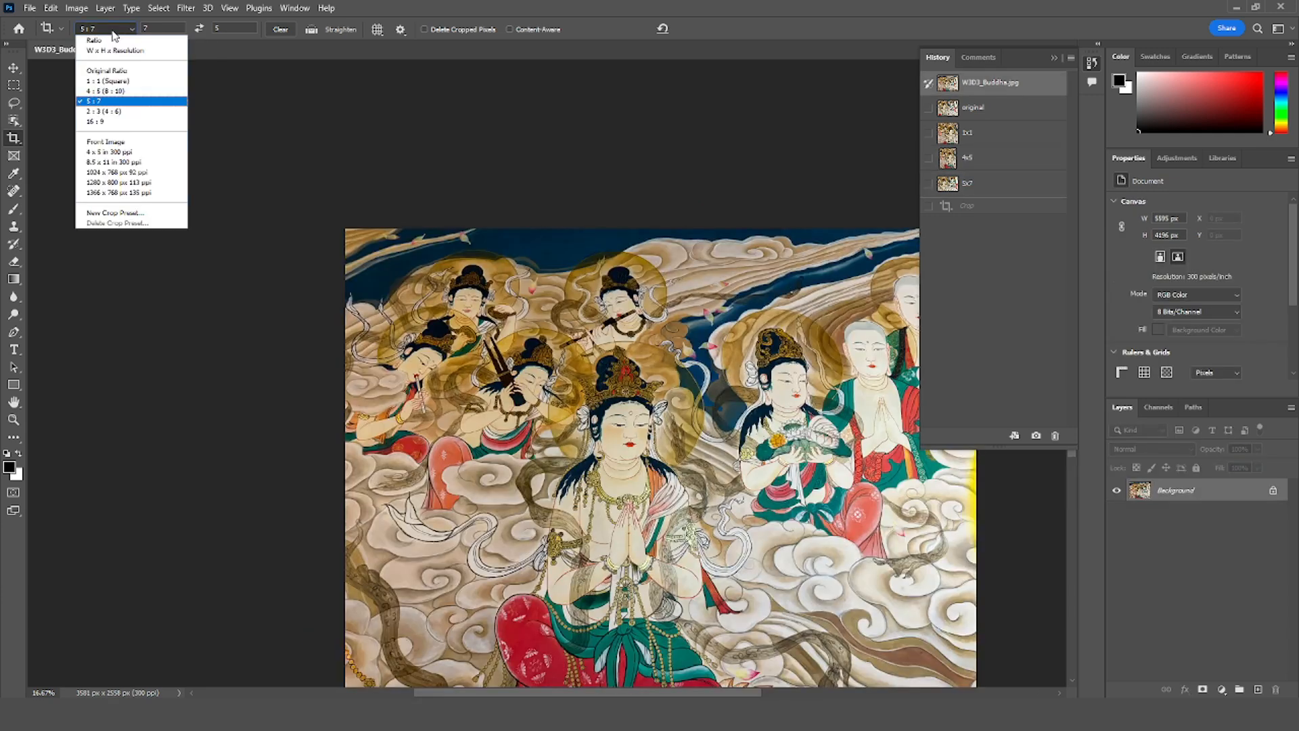
Choose the 2 : 3 (4 : 6) crop ratio for the restored full image
left_click(112, 112)
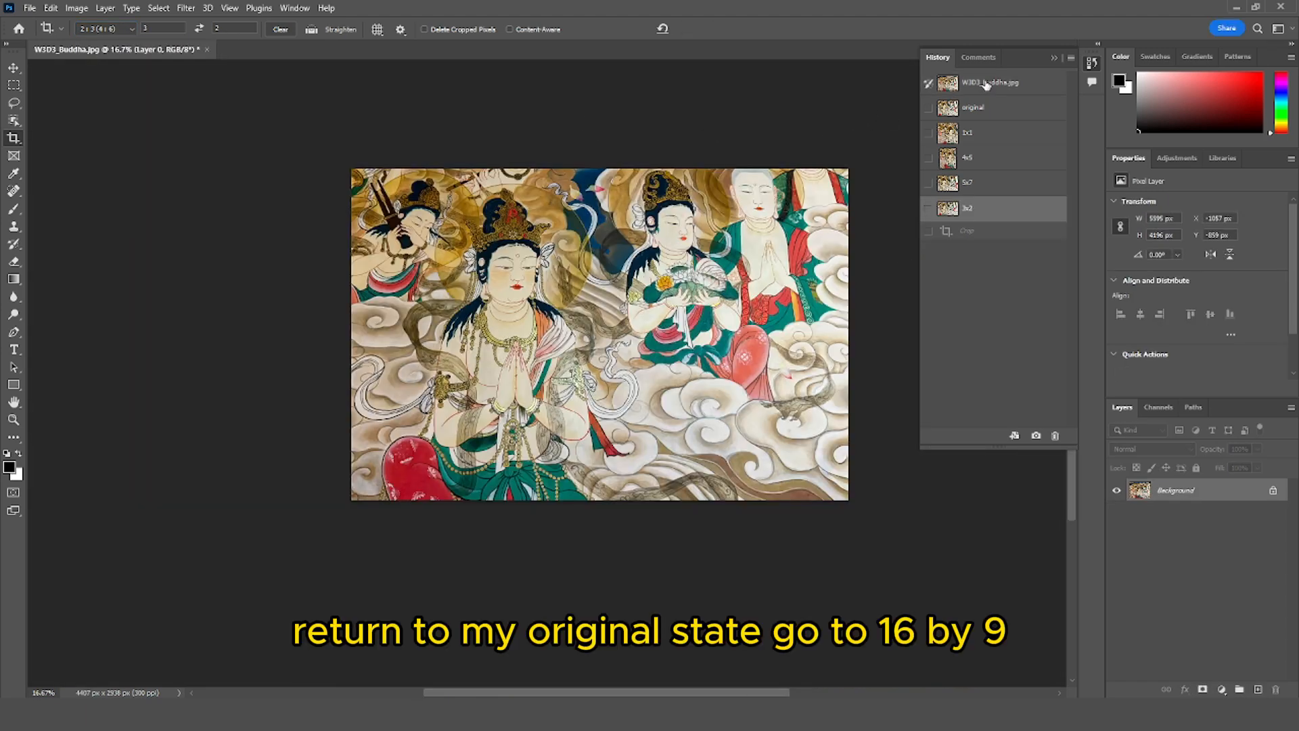
Restore the image to its opened state and set the crop ratio to 16 : 9
left_click(986, 84)
left_click(97, 28)
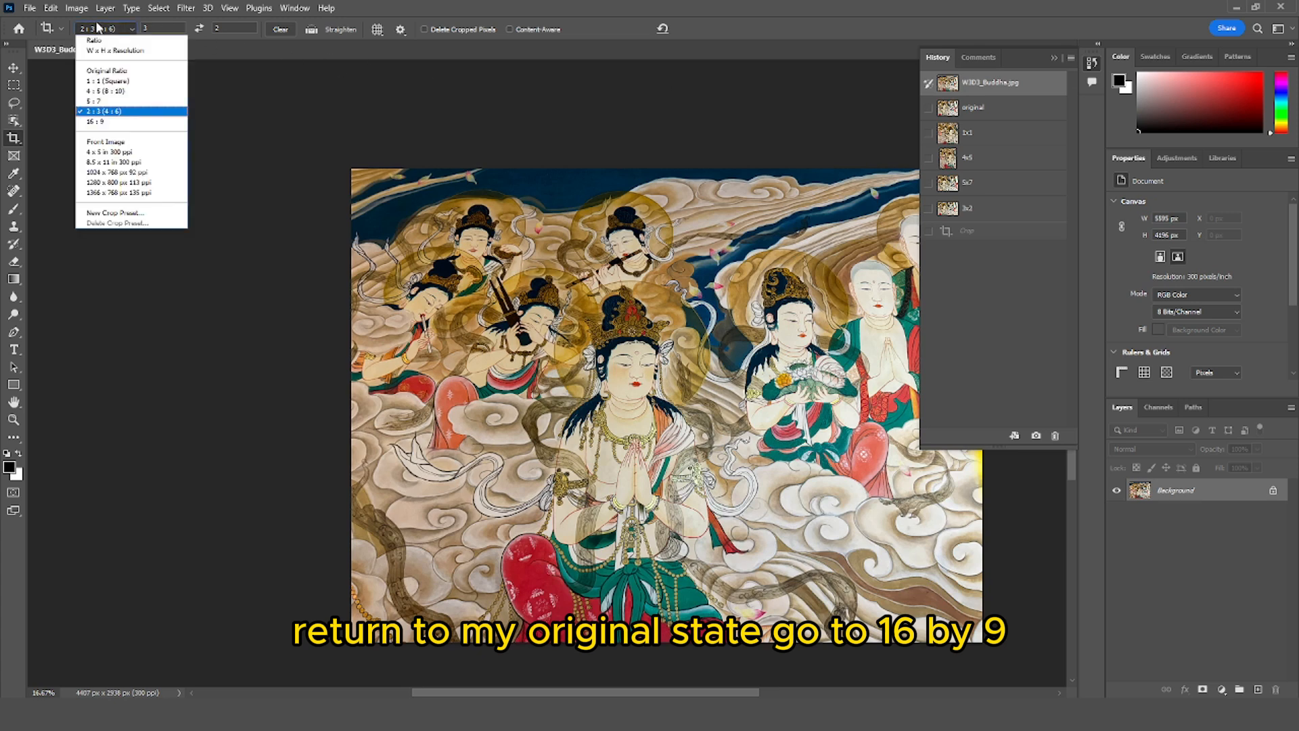
left_click(115, 122)
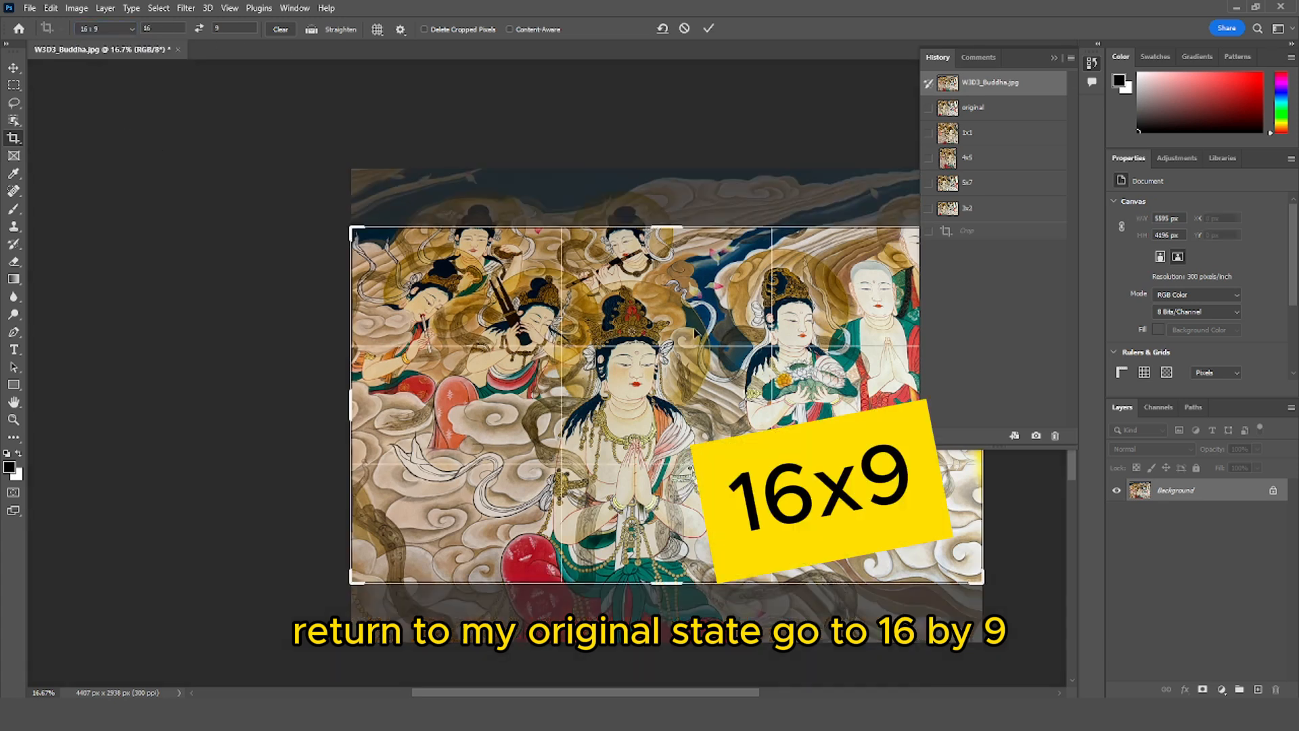
Shrink and reposition the 16 : 9 crop so the large praying figure's face falls near the upper-left rule-of-thirds intersection
left_click_drag(696, 332, 547, 261)
left_click_drag(850, 529, 806, 499)
left_click_drag(716, 374, 602, 354)
left_click_drag(809, 515, 788, 485)
left_click_drag(565, 356, 556, 330)
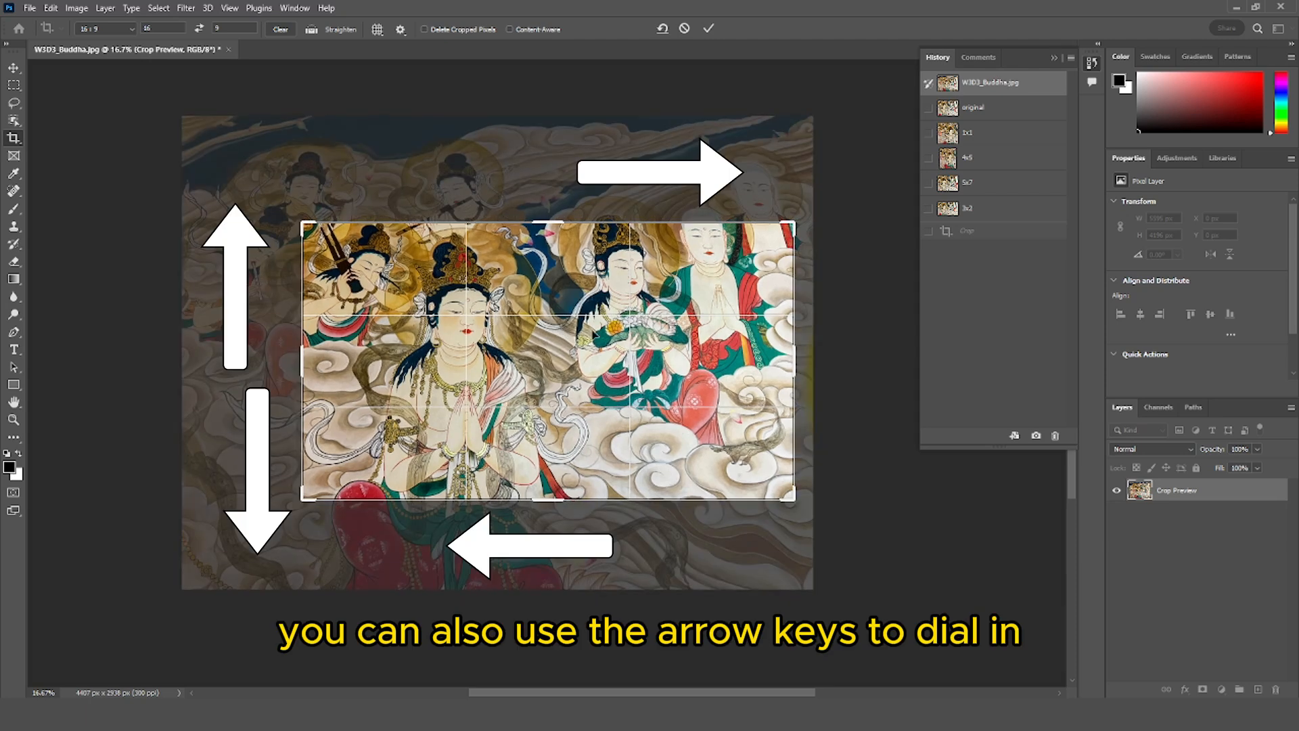
Fine-tune the 16 : 9 composition by nudging the image slightly up and left within the crop frame
key("Up")
key("Up")
key("Up")
key("Down")
key("Down")
key("Down")
key("Down")
key("Down")
key("Down")
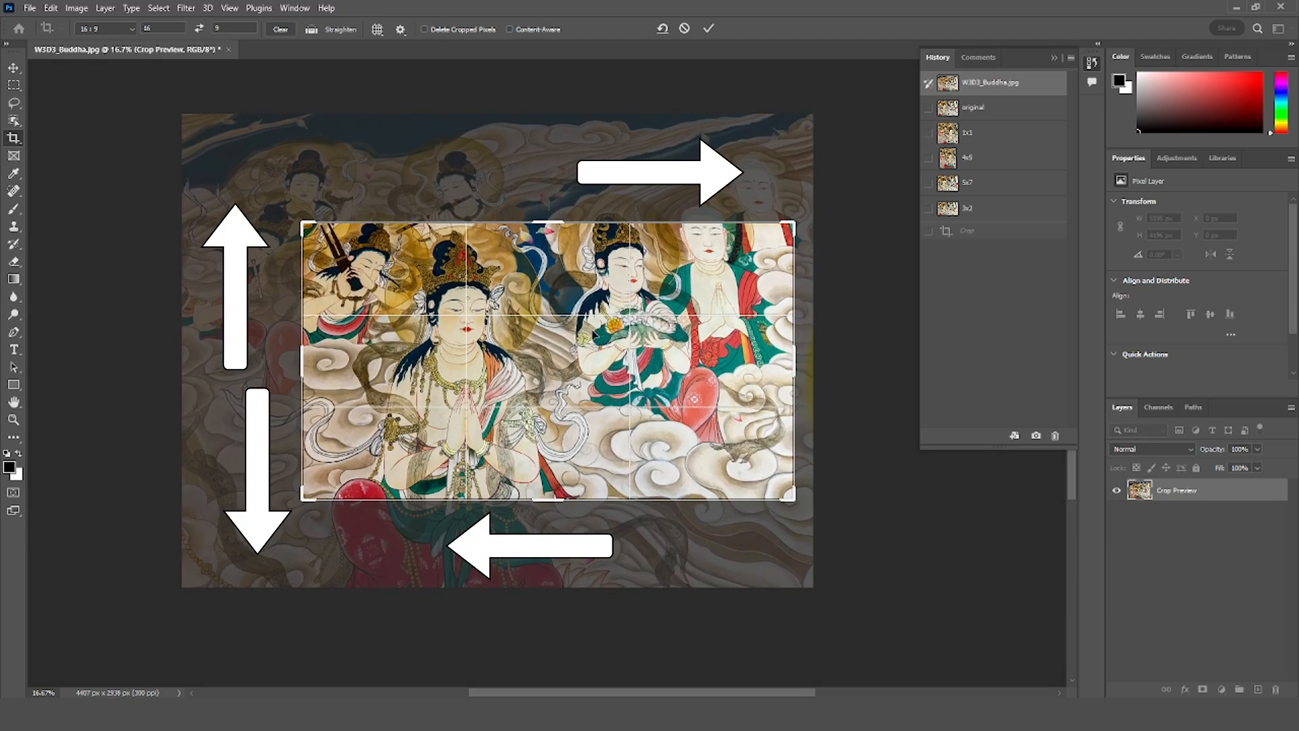
key("Up")
key("Up")
key("Left")
key("Left")
key("Left")
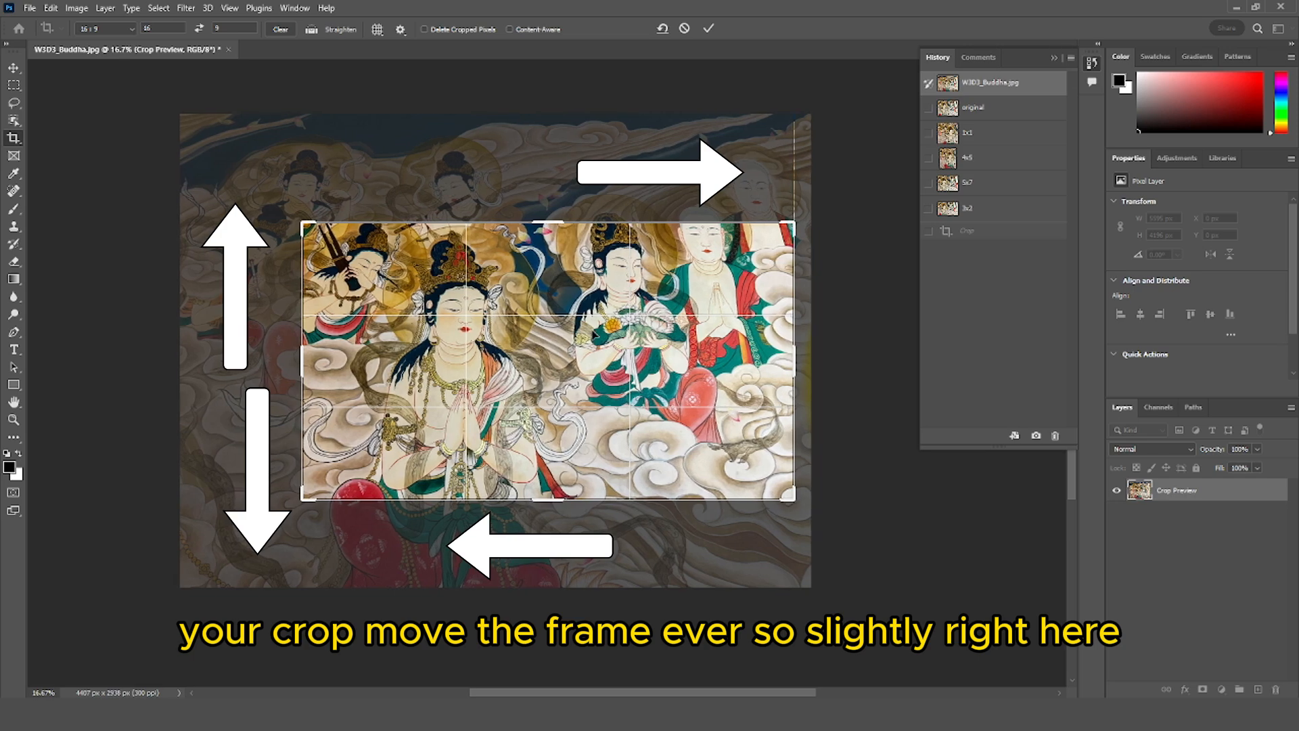
Nudge the image slightly left within the 16 : 9 frame to align the large figure's face with the thirds grid, and apply the crop
key("Left")
key("Left")
key("Left")
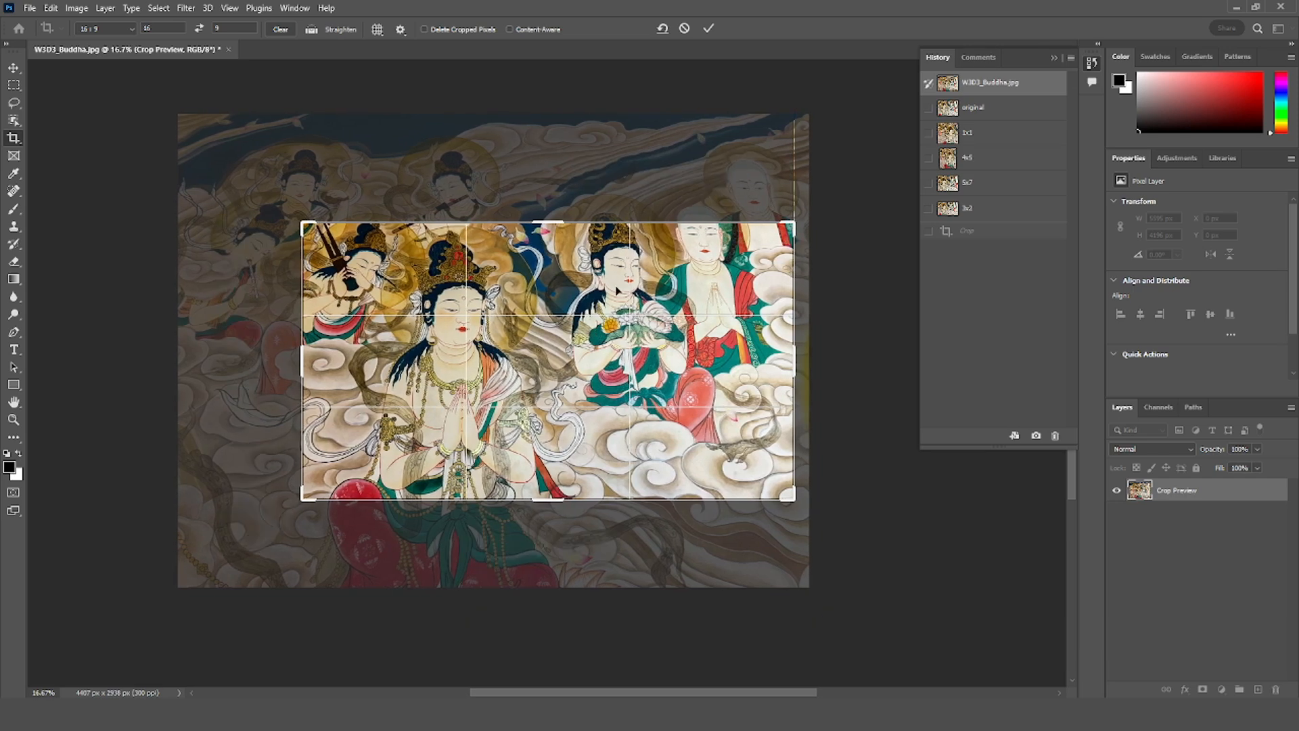
left_click(707, 27)
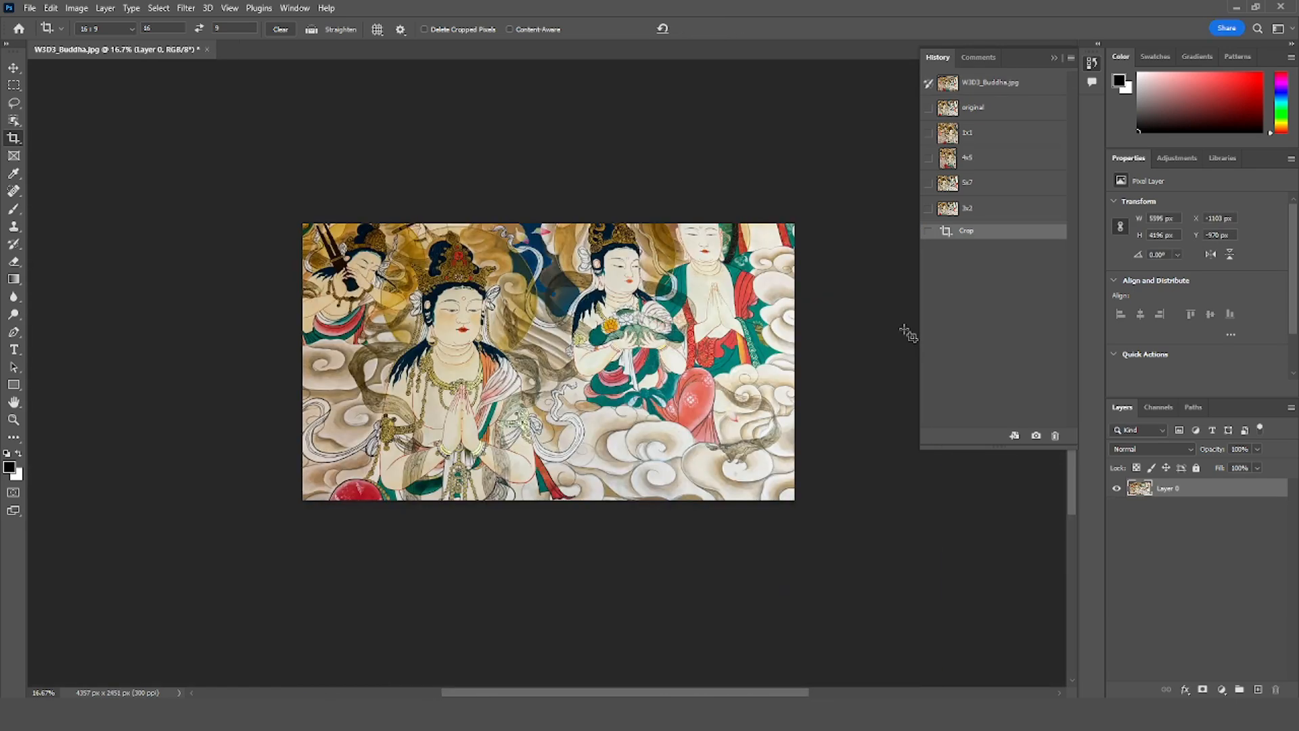
Restore the opened image and review the original, 1x1, 4x5, 5x7, 3x2 and 16x9 snapshots in order
left_click(984, 84)
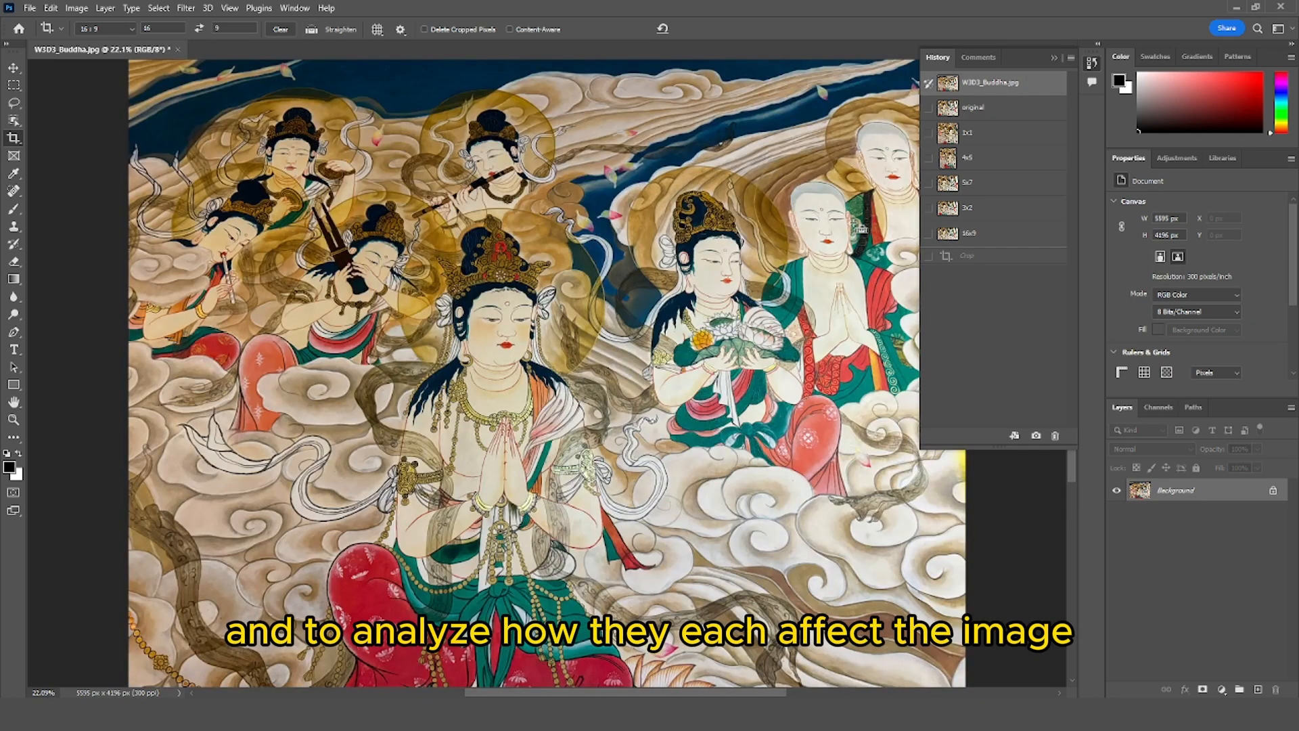
key("ctrl+minus")
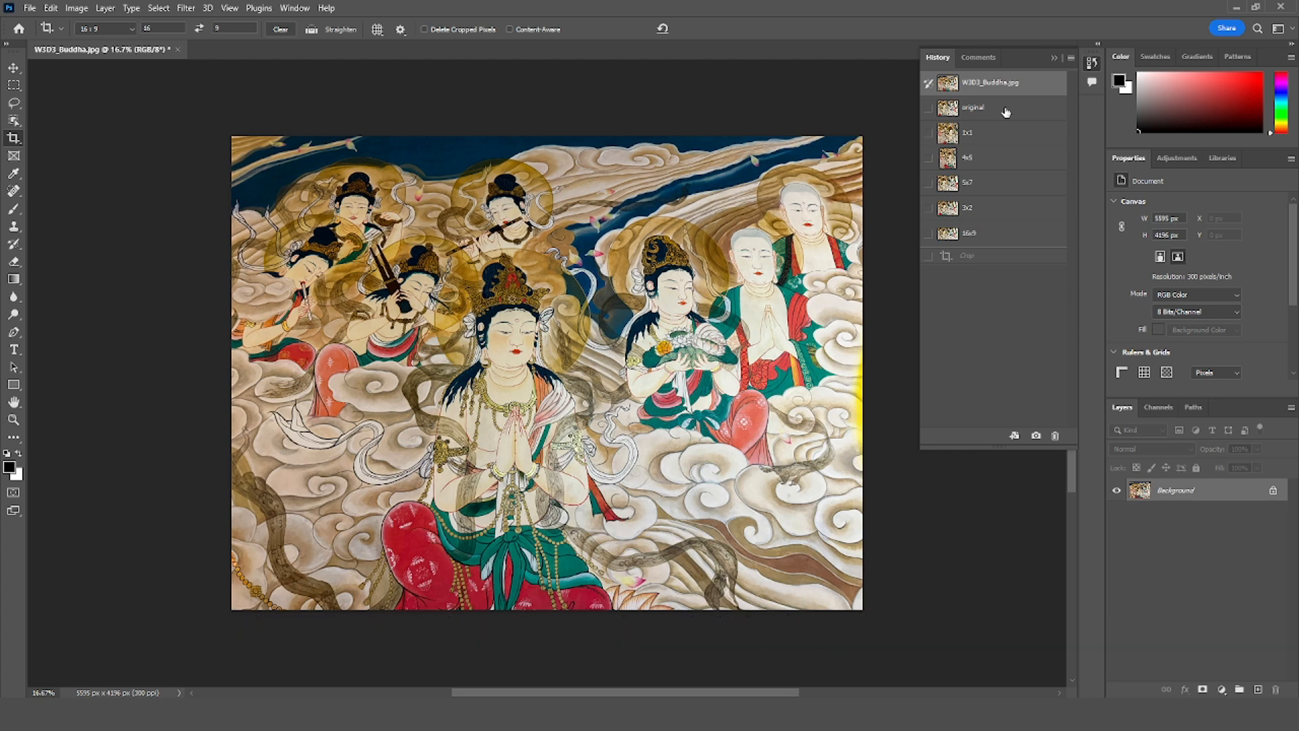
left_click(1006, 109)
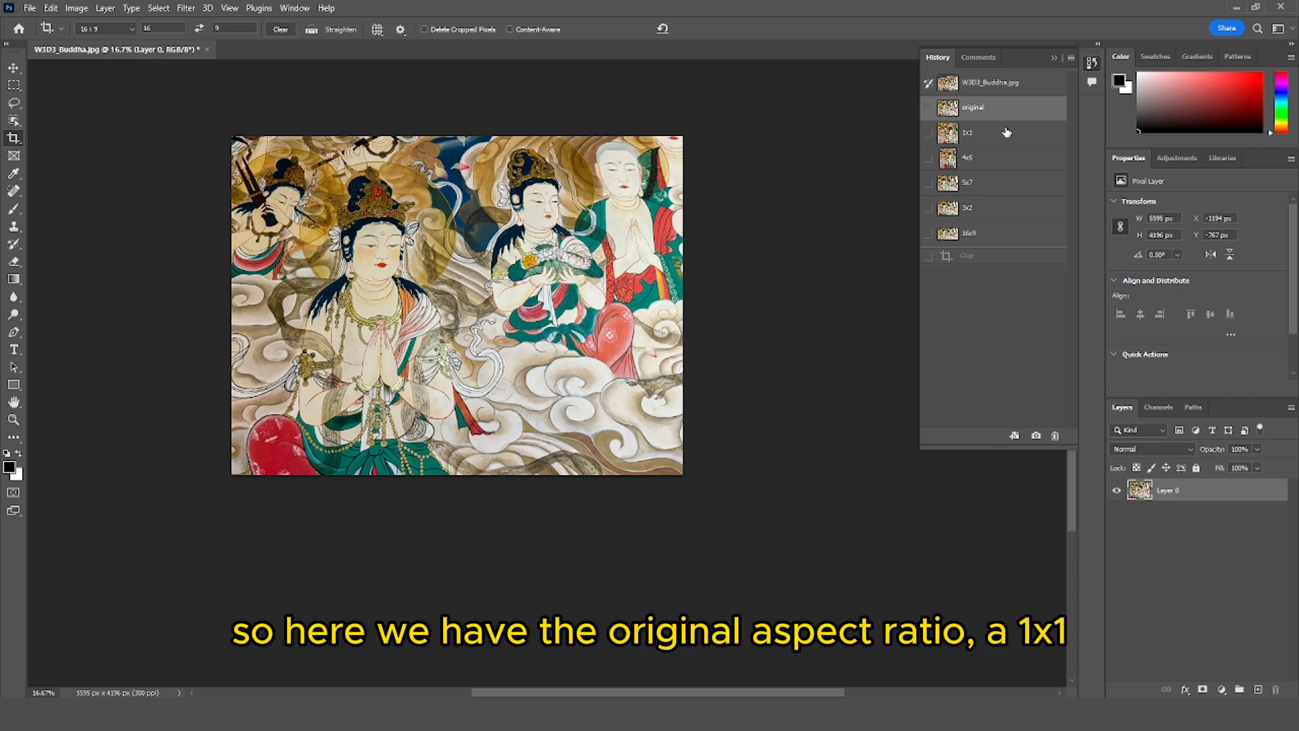
left_click(1006, 133)
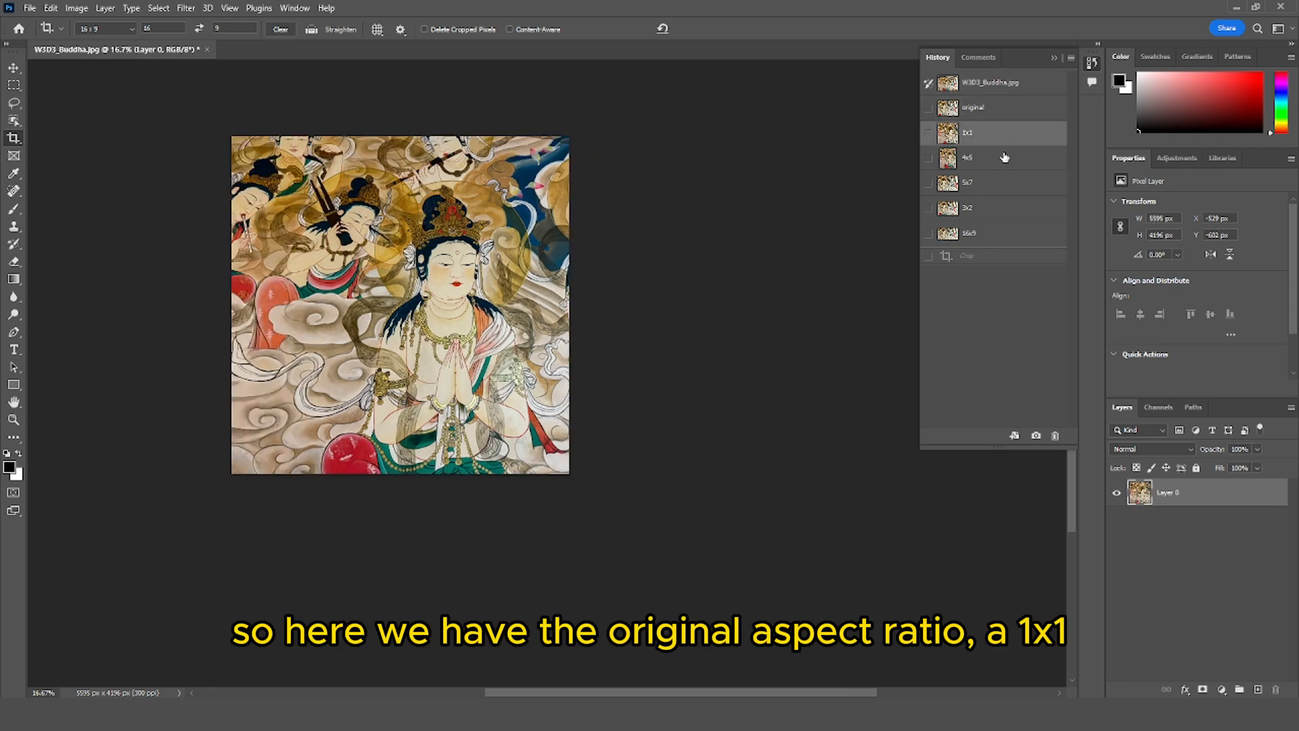
left_click(1000, 166)
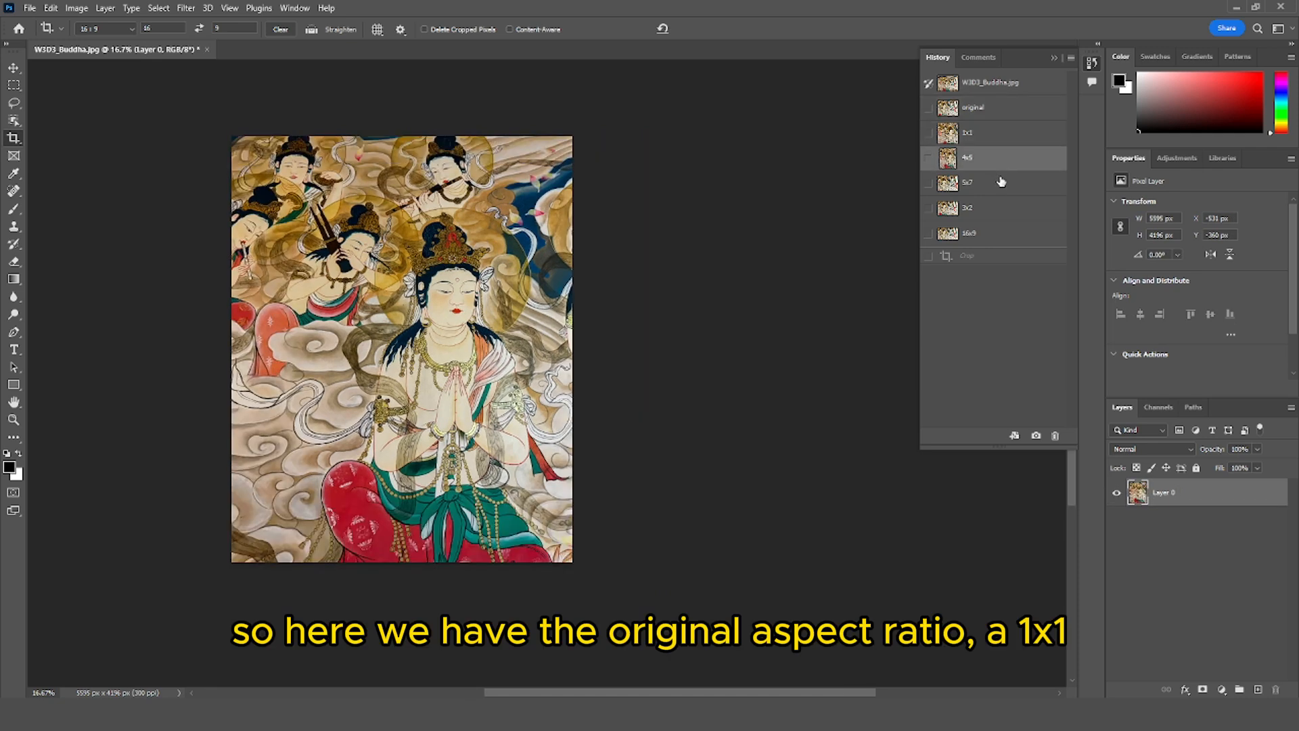
left_click(1002, 182)
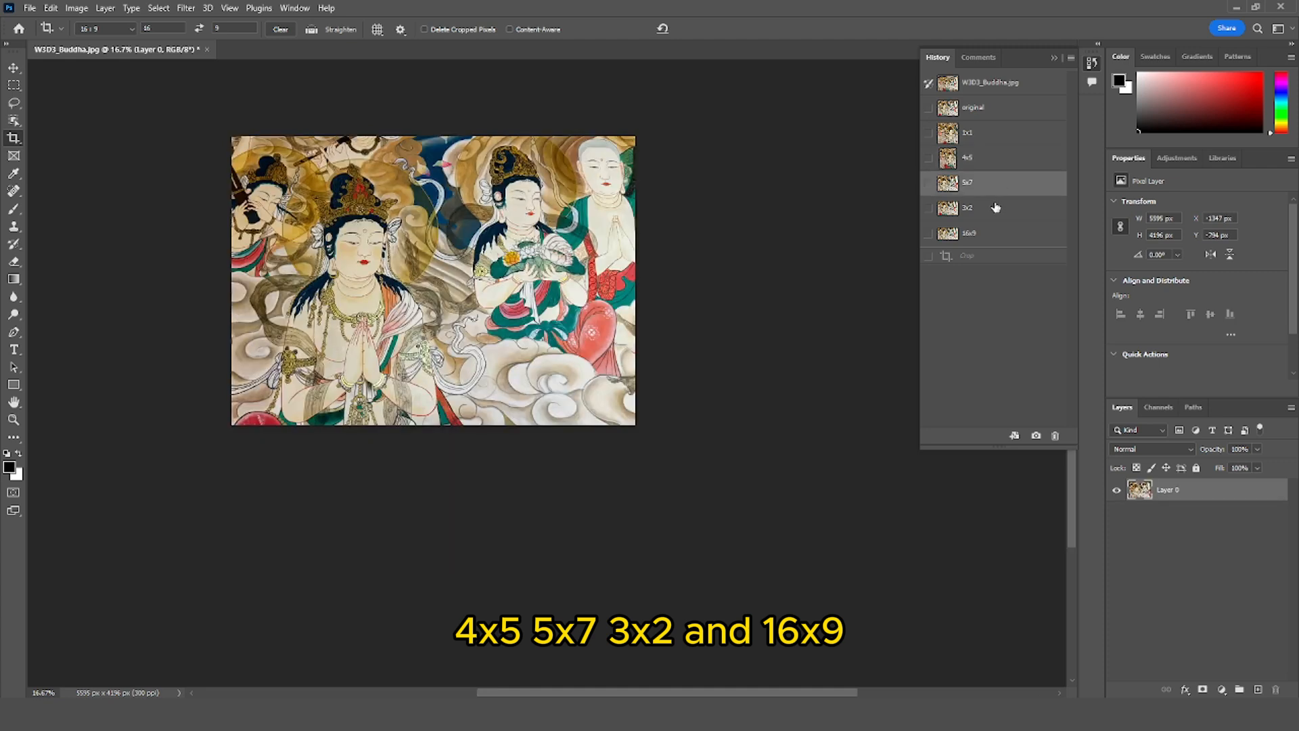
left_click(996, 207)
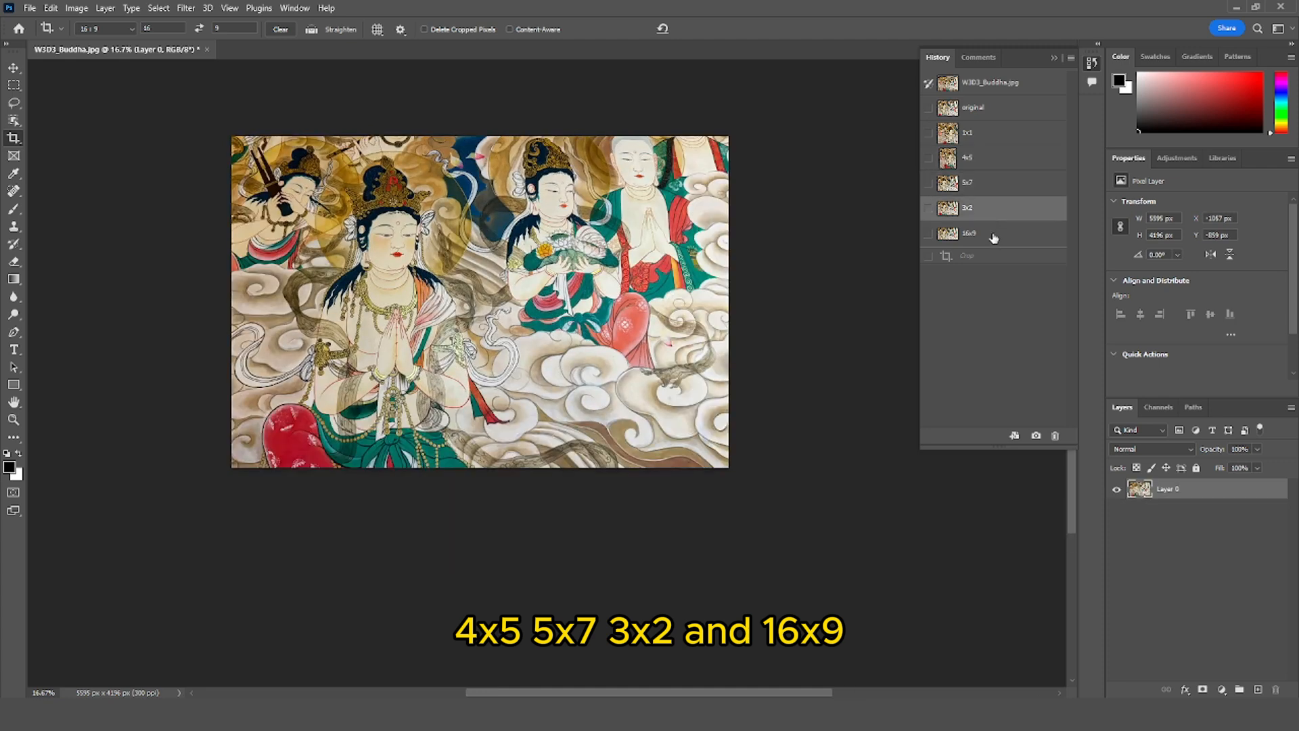
left_click(994, 236)
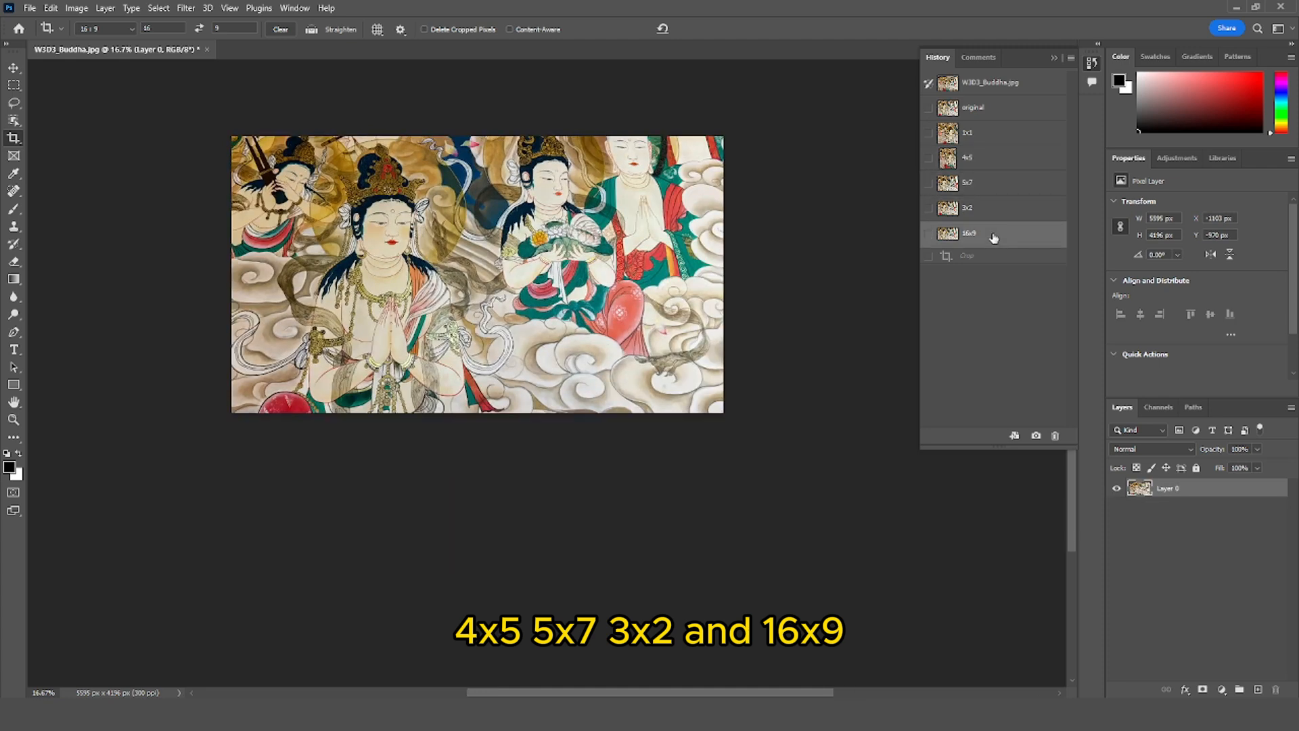
Compare how the subject is framed in the snapshots from 1x1 through 16x9 once more
left_click(992, 134)
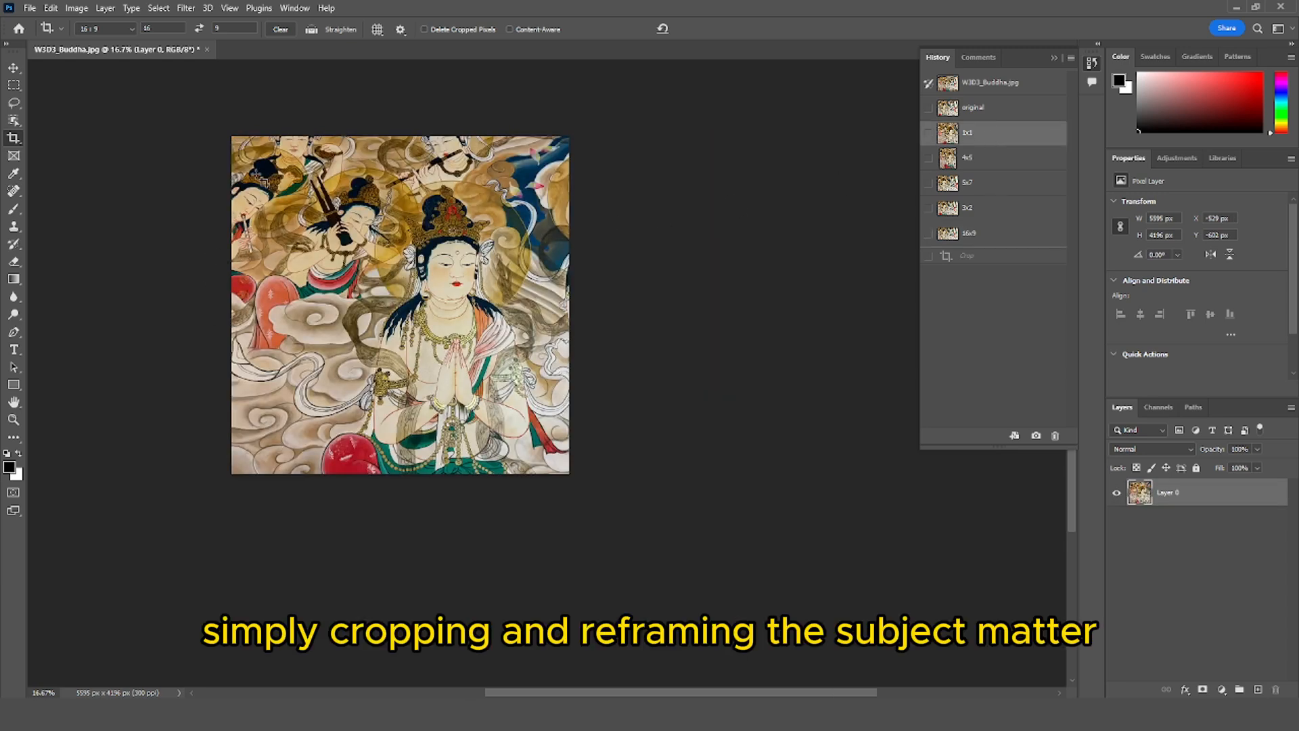
left_click(971, 161)
left_click(989, 187)
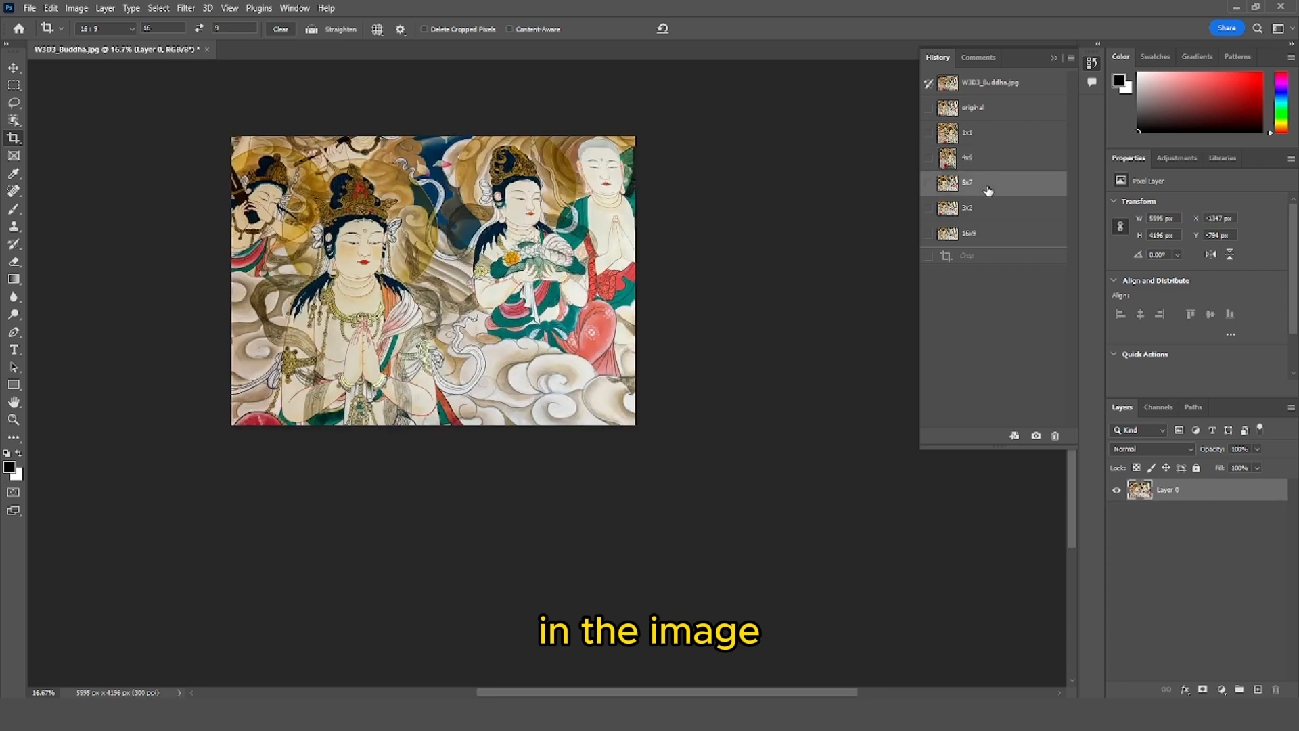
left_click(986, 215)
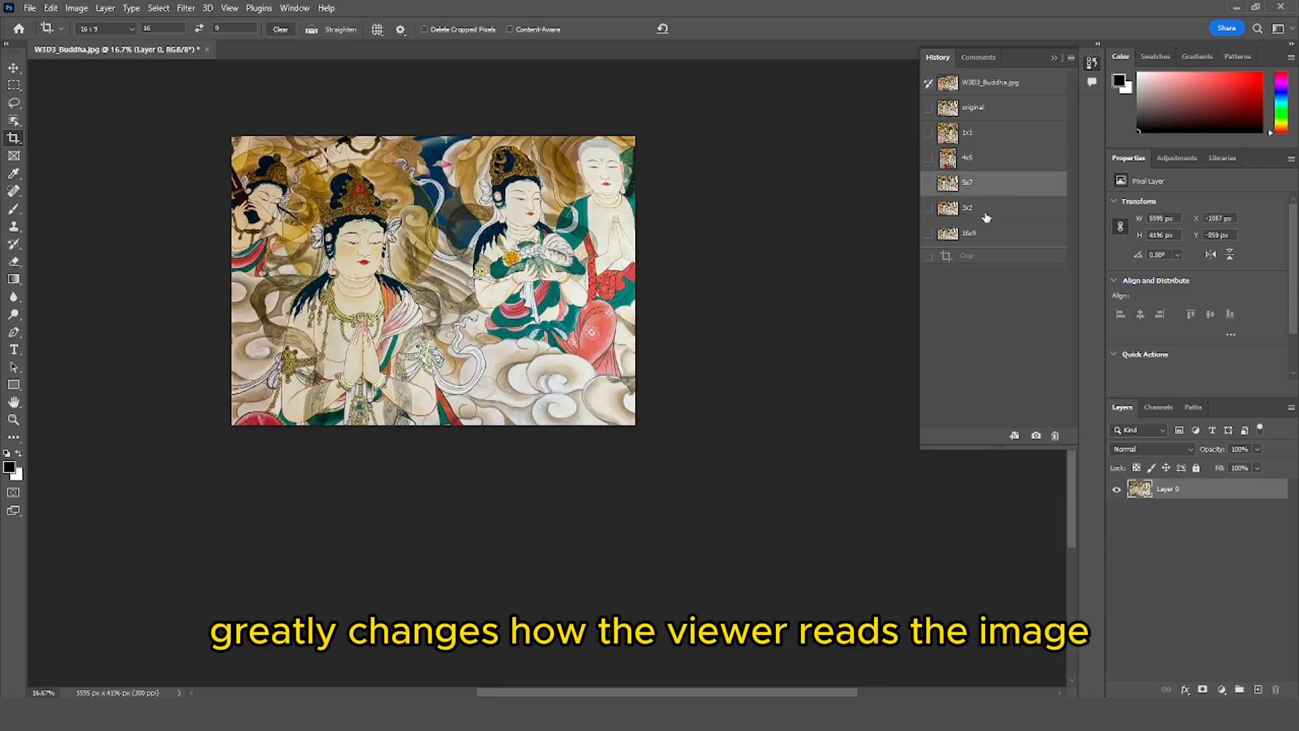
left_click(995, 239)
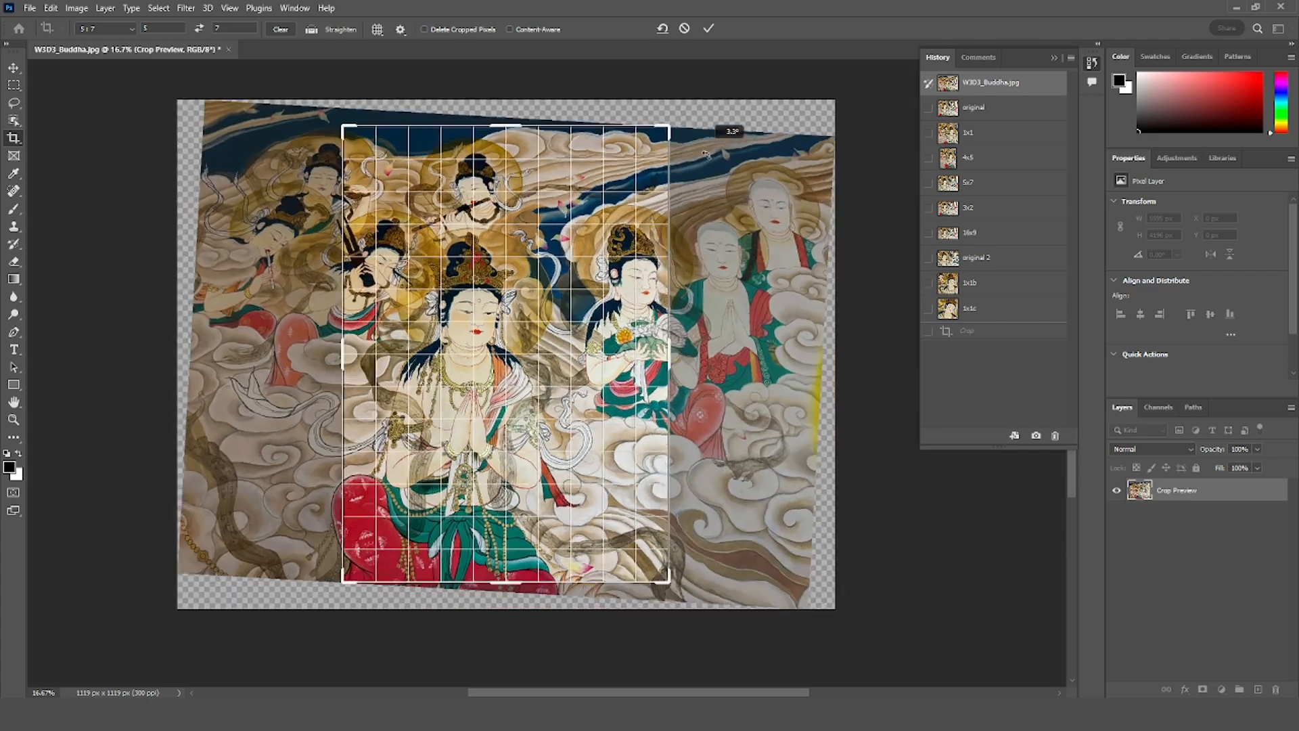
Rotate the image clockwise within the vertical 5 : 7 crop around the large praying figure
mouse_move(705, 154)
left_mouse_down()
mouse_move(777, 235)
mouse_move(697, 144)
left_mouse_up()
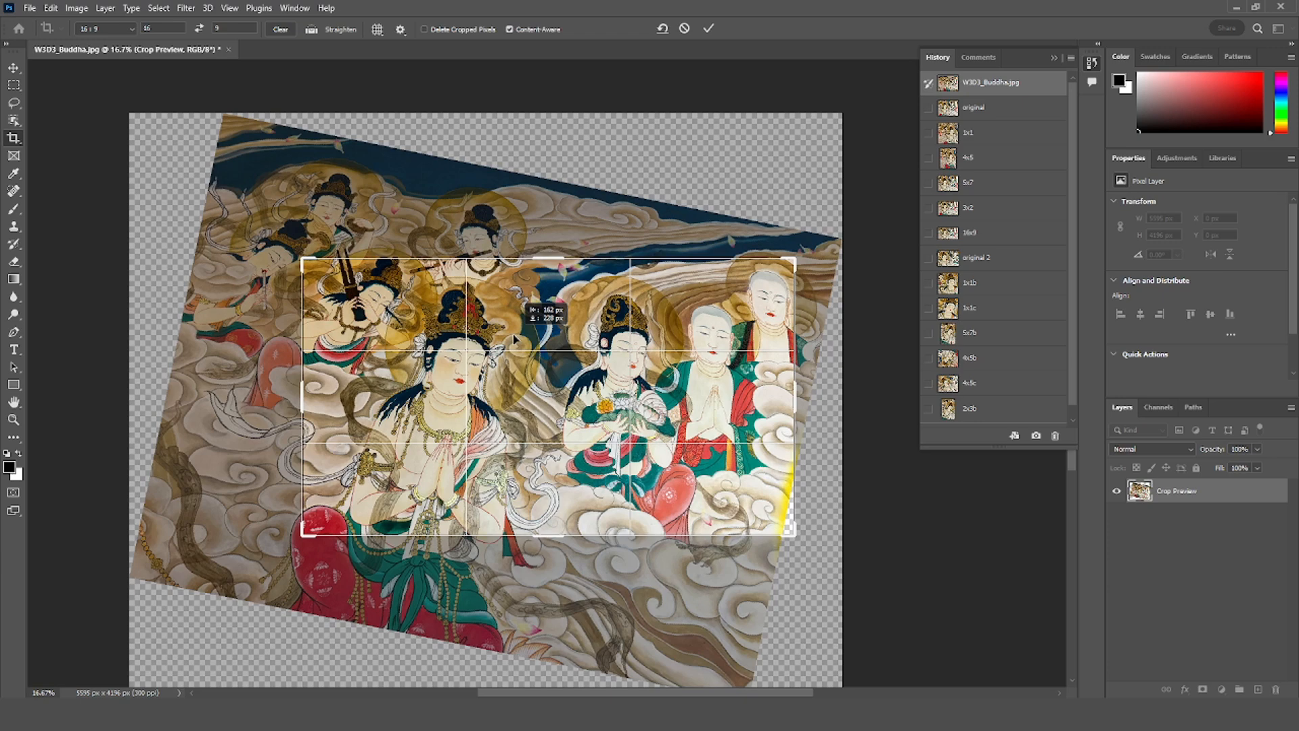
Position the tilted image in the 16 : 9 crop, apply it with content-aware fill, and save the result as a snapshot named 16x9b ca
left_click_drag(513, 334, 513, 334)
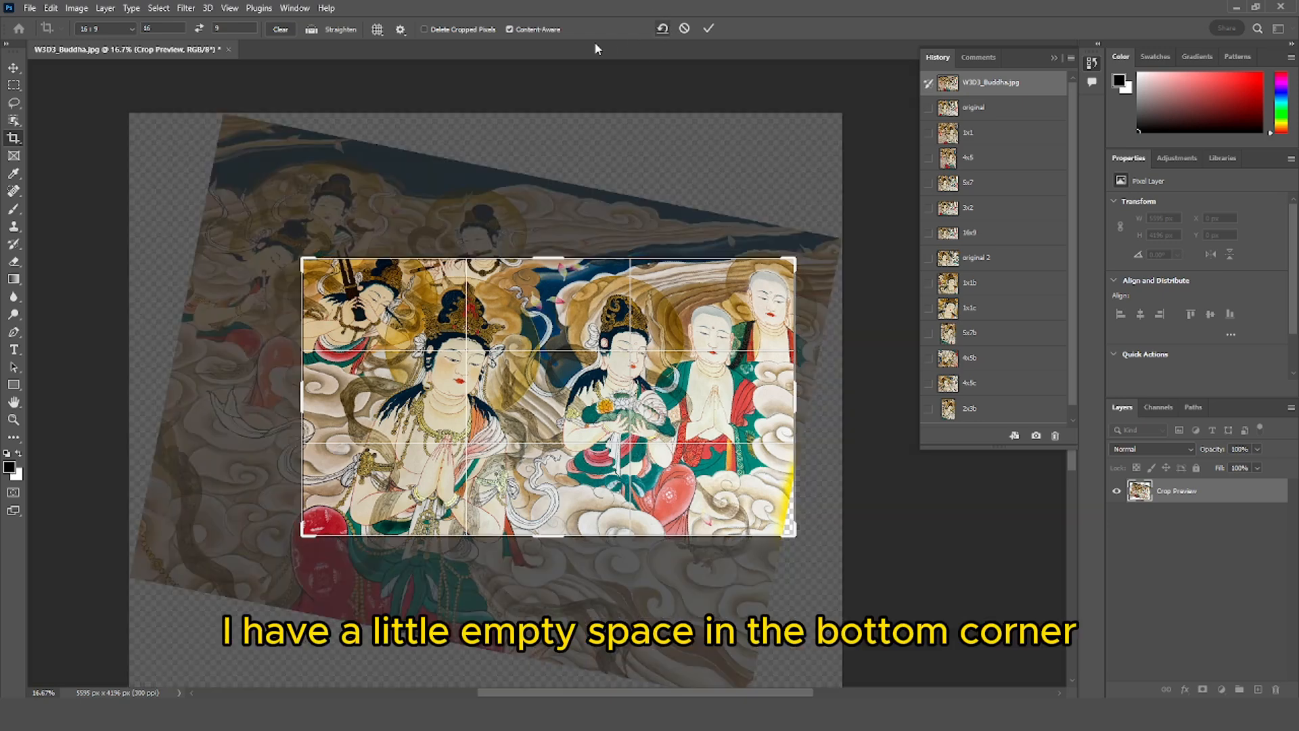
left_click(711, 29)
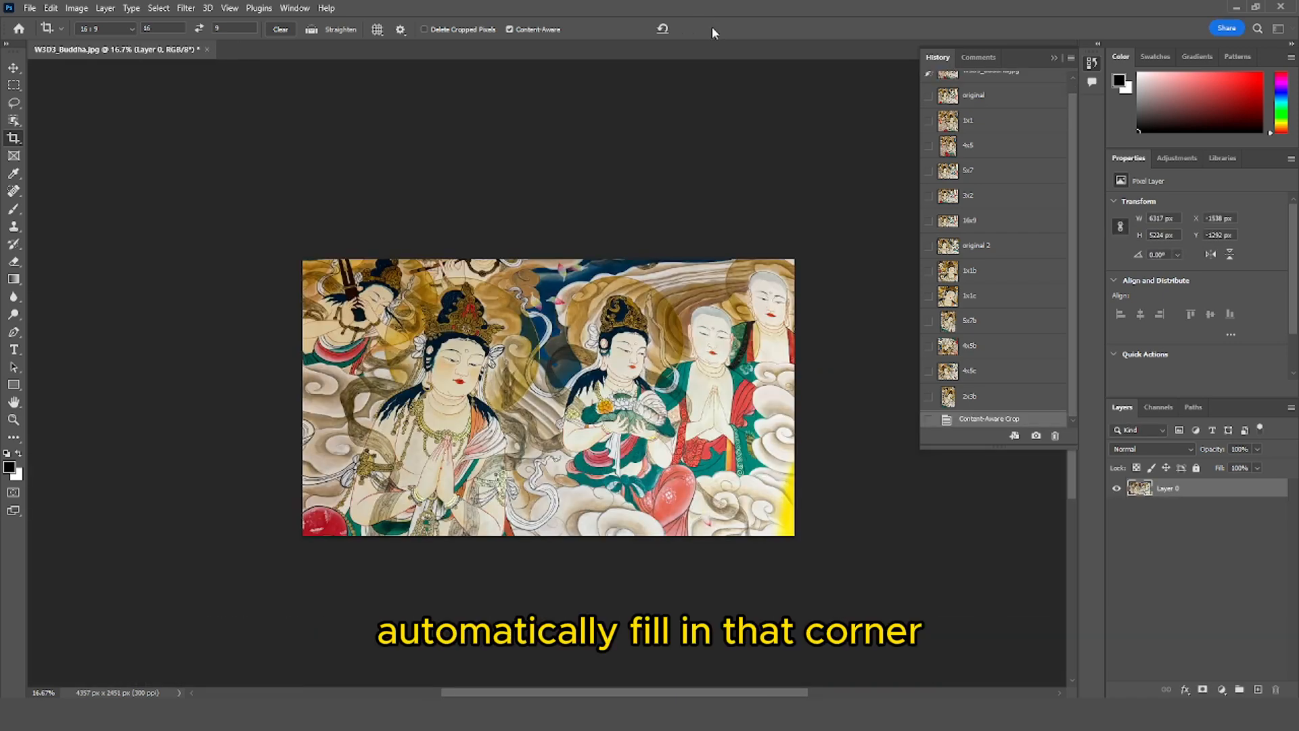
left_click(1036, 435)
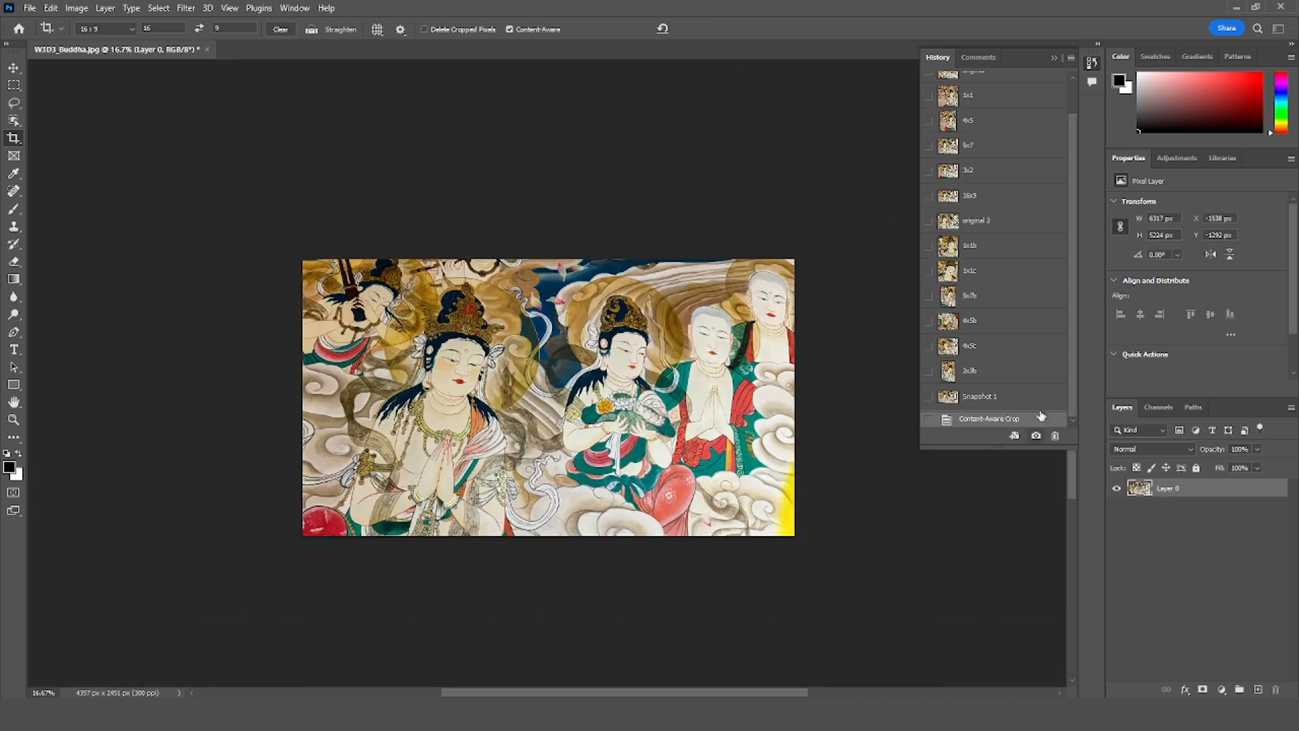
left_click(981, 398)
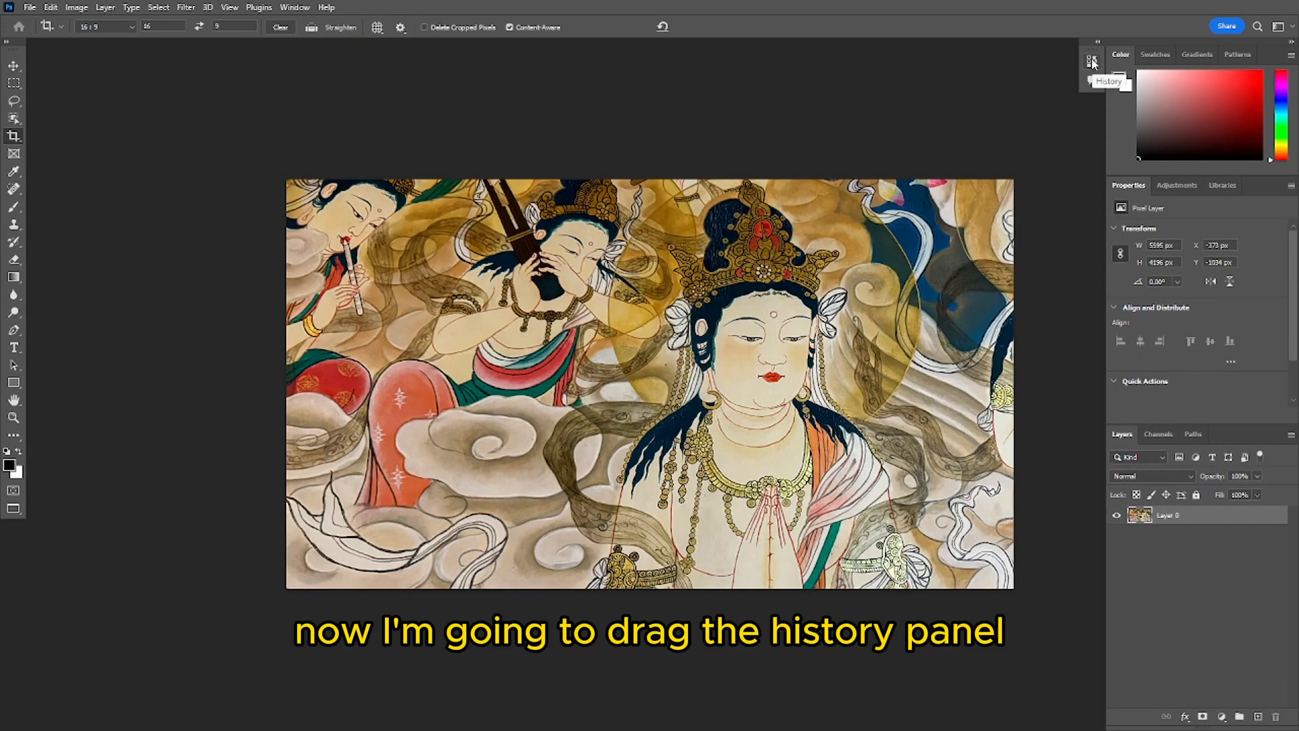
Dock History between Properties and Layers, narrow the panel column, and collapse the Properties, Color and Layers groups to show the full snapshot list
left_click_drag(1100, 142, 1188, 421)
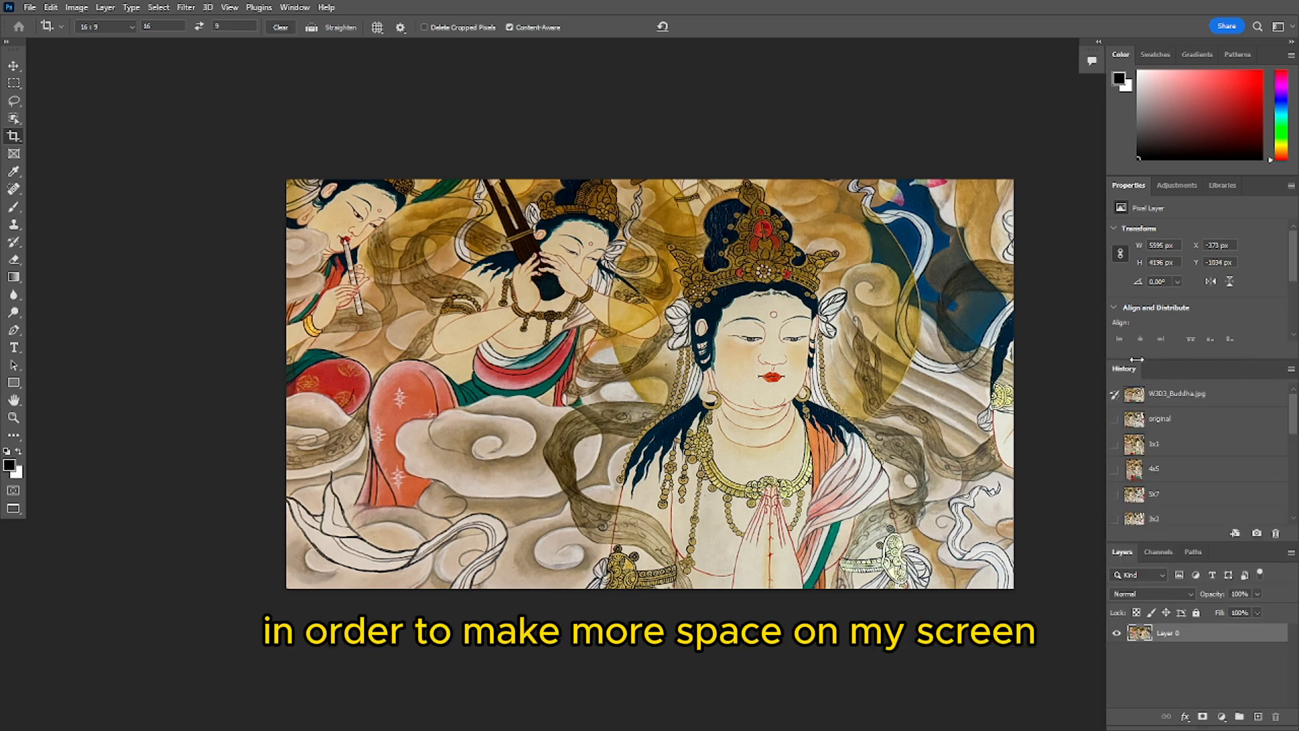
left_click_drag(1137, 359, 1170, 360)
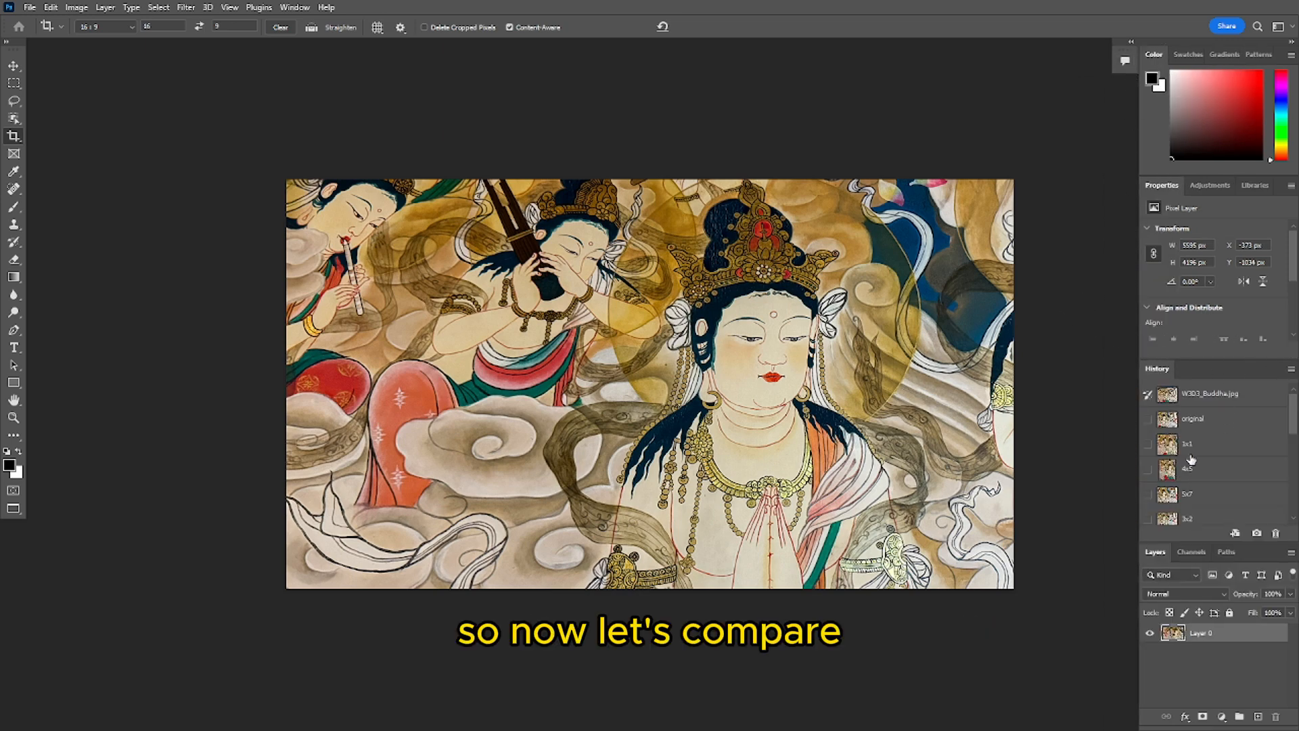
double_click(1158, 181)
double_click(1156, 57)
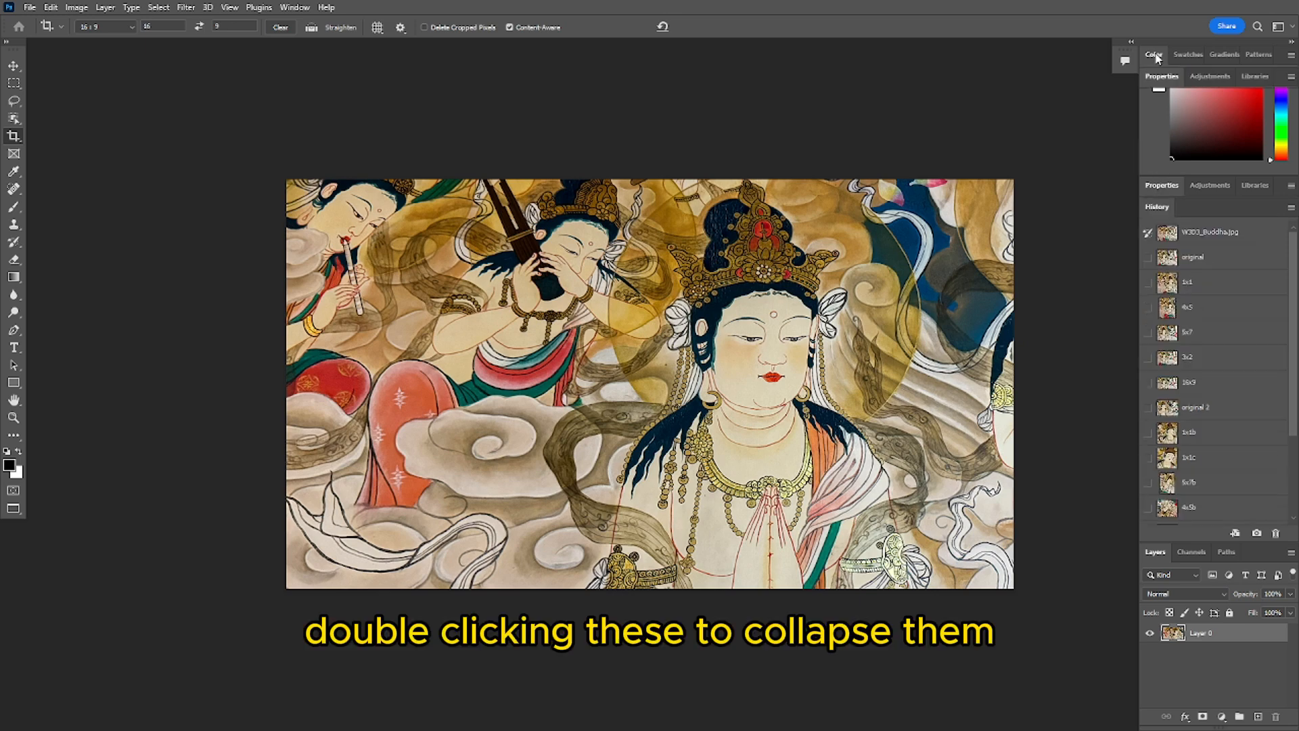
double_click(1164, 554)
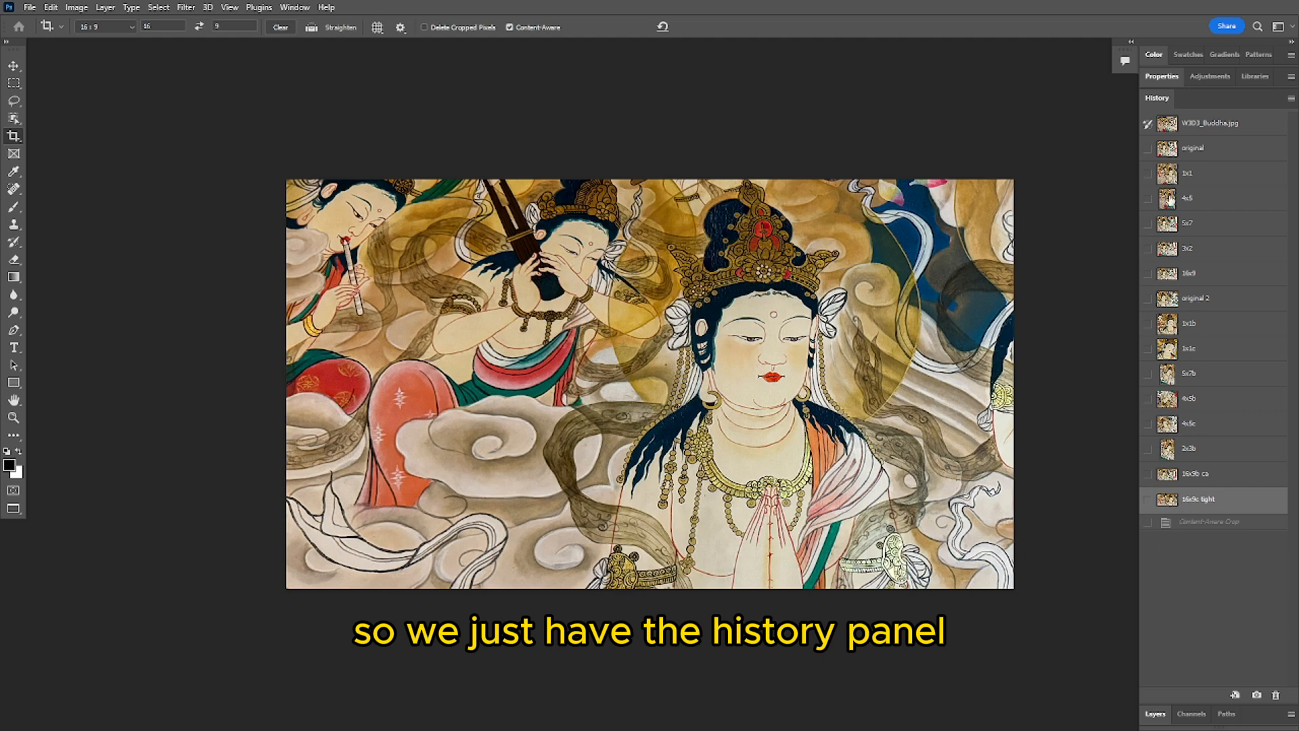
Compare the wide and tight crops of the same ratio: original against original 2, and 1x1 against 1x1c
left_click(1188, 149)
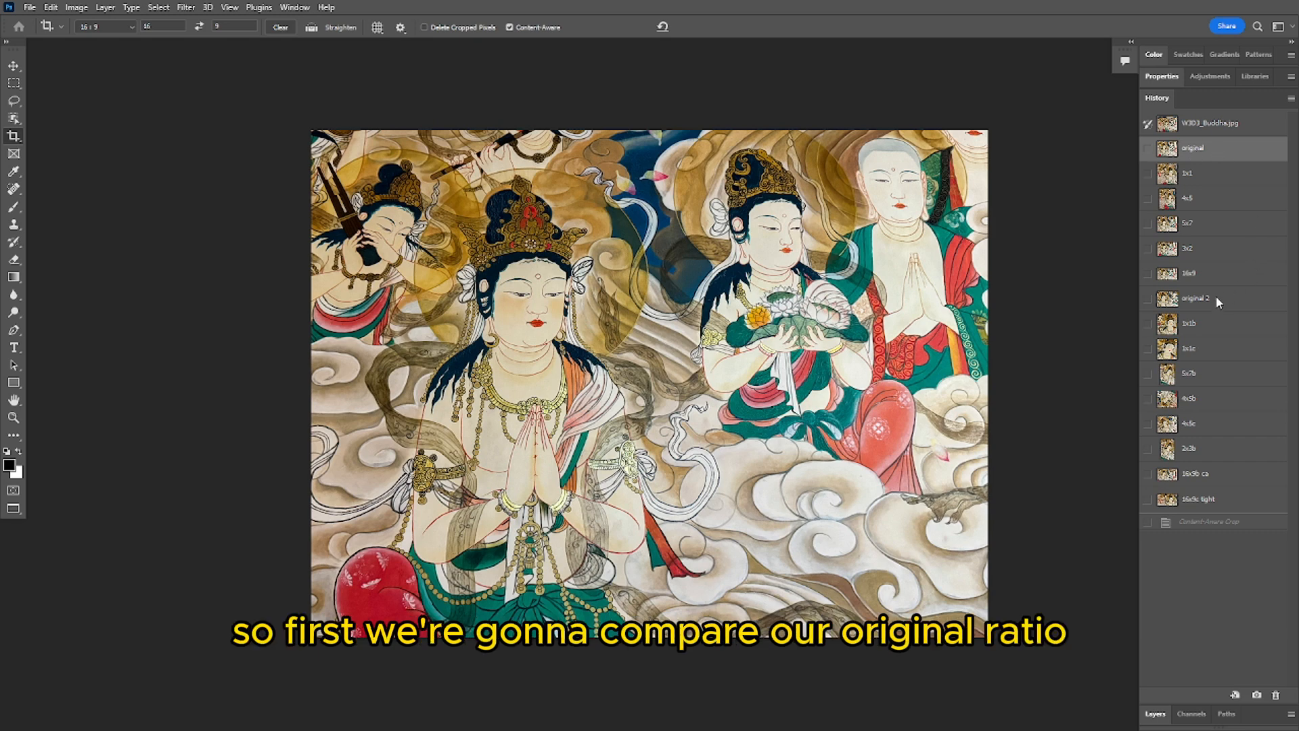
left_click(1194, 301)
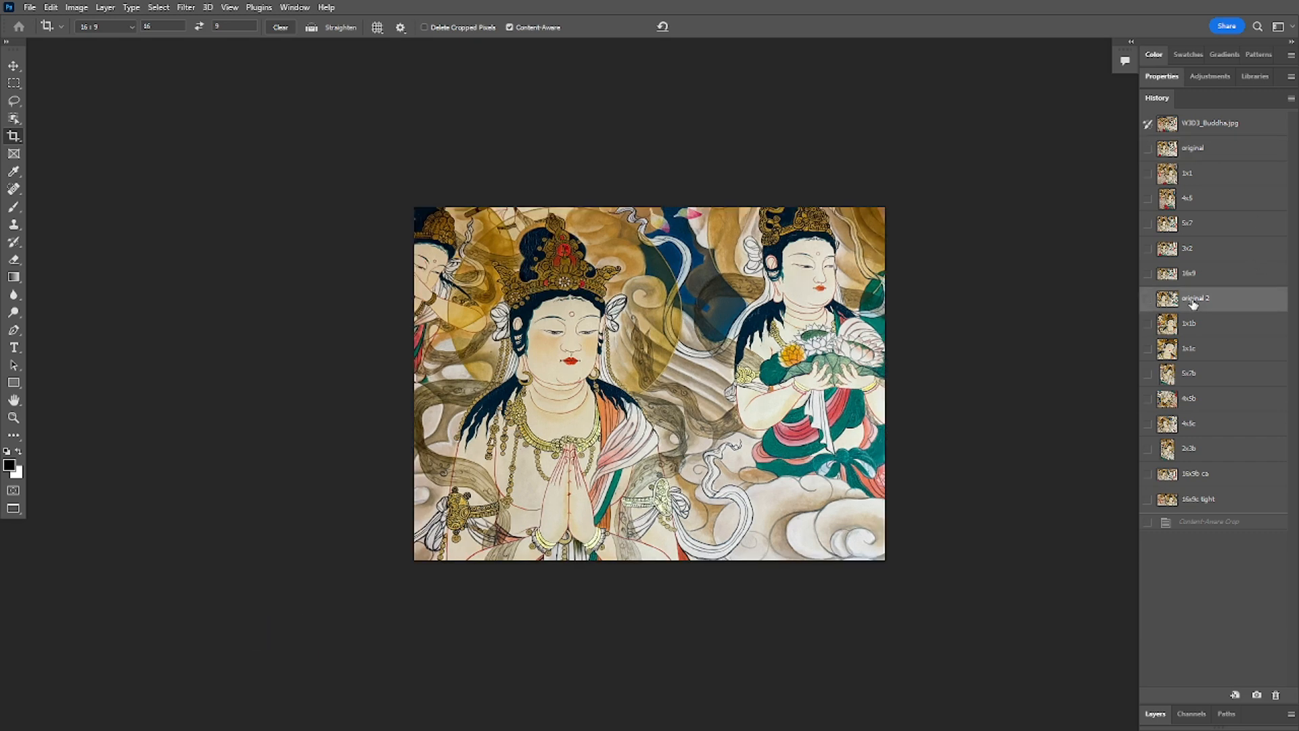
left_click(1191, 152)
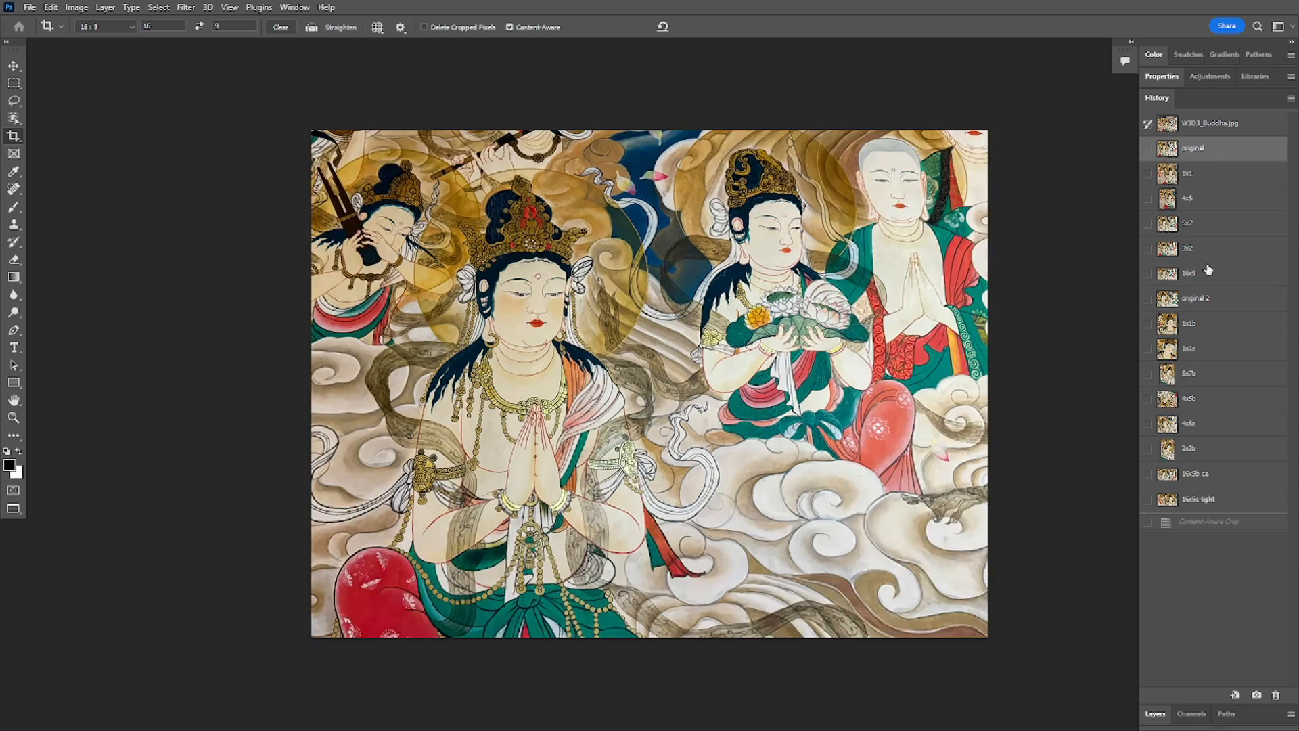
left_click(1195, 299)
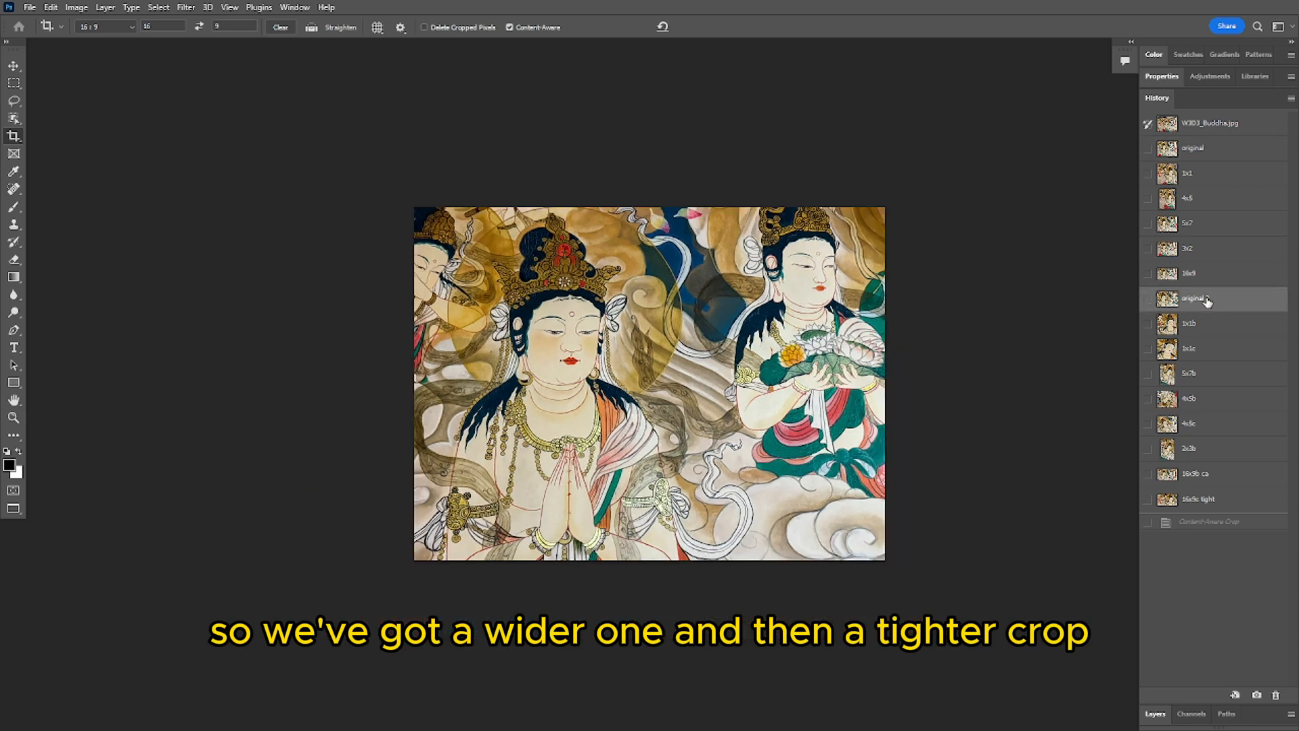
left_click(1198, 175)
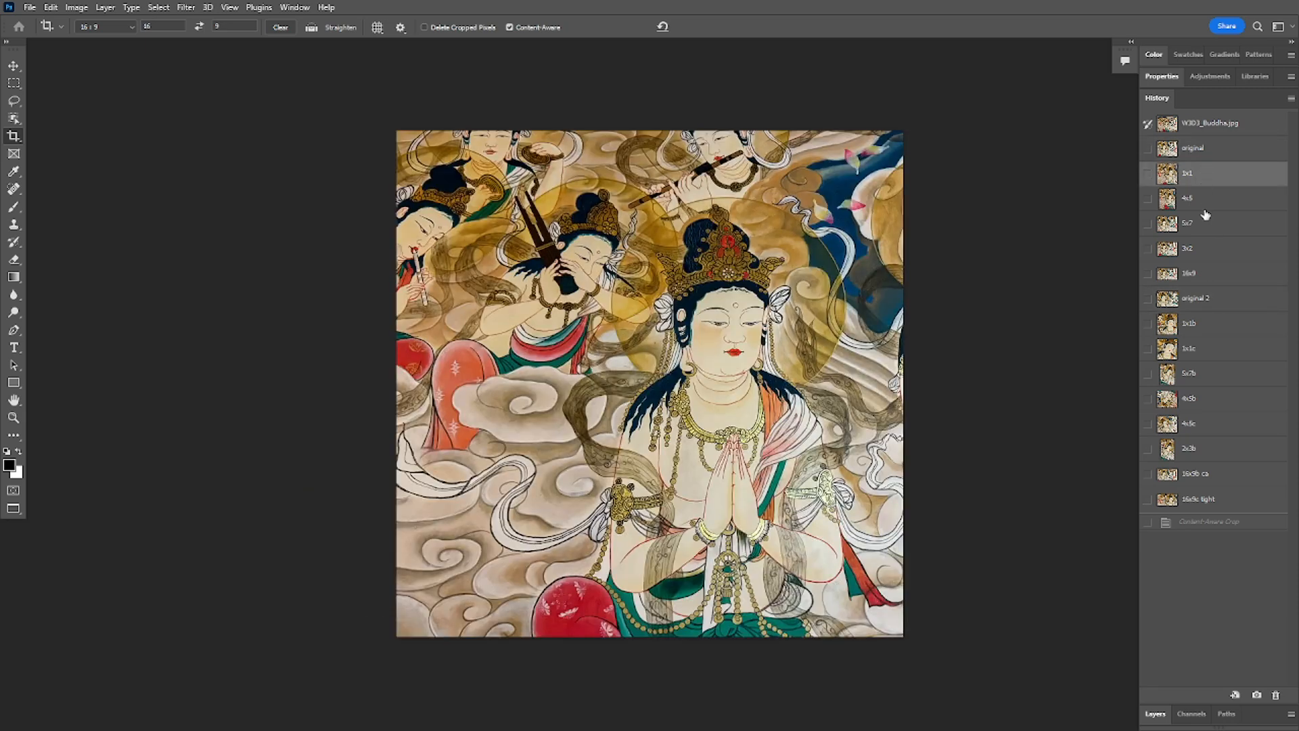
left_click(1197, 350)
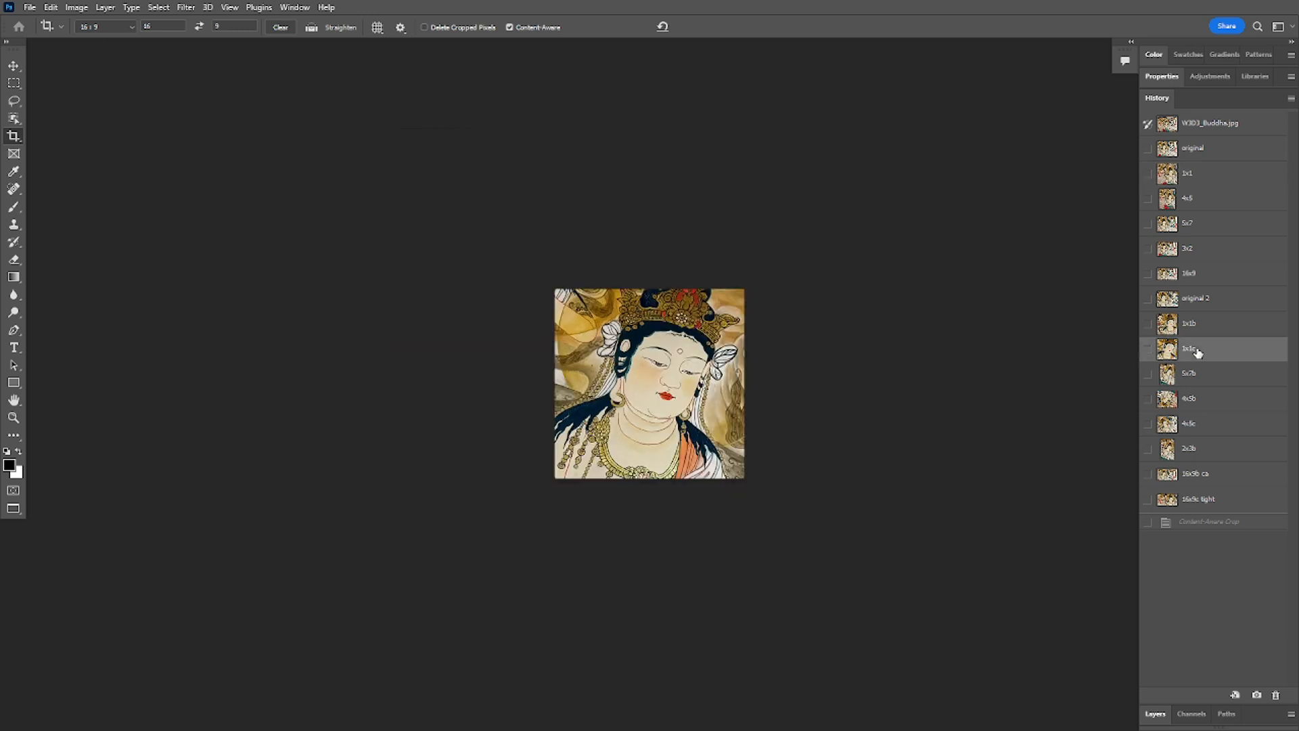
Compare the 4x5 snapshot with the 4x5b and 4x5c versions, and the 5x7 snapshot with 5x7b
left_click(1198, 198)
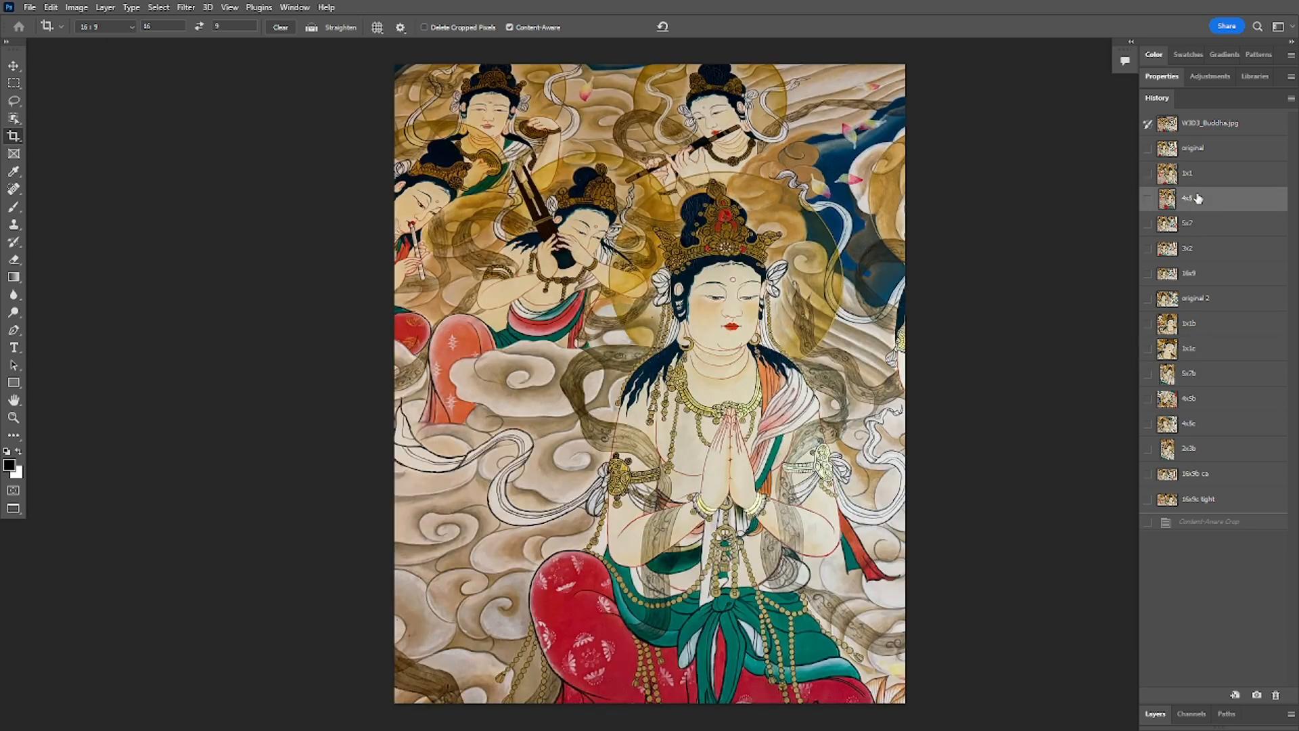
left_click(1198, 402)
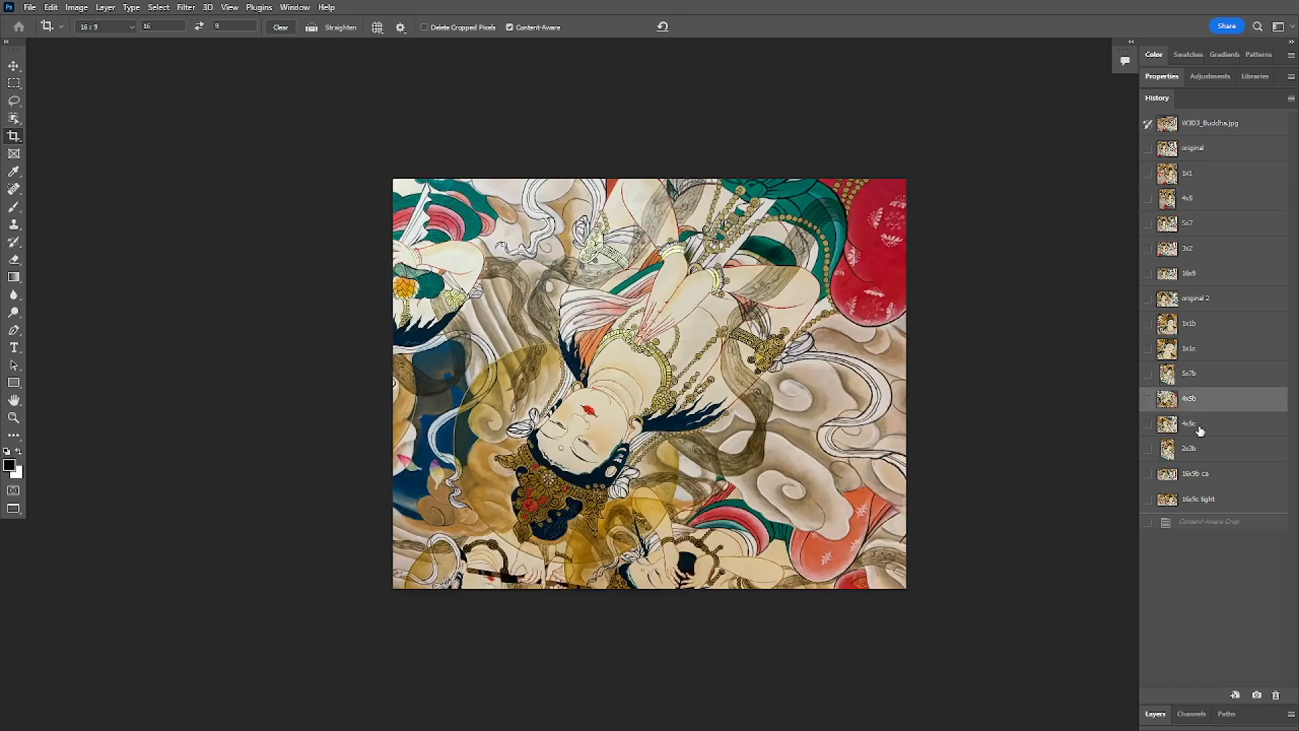
left_click(1200, 428)
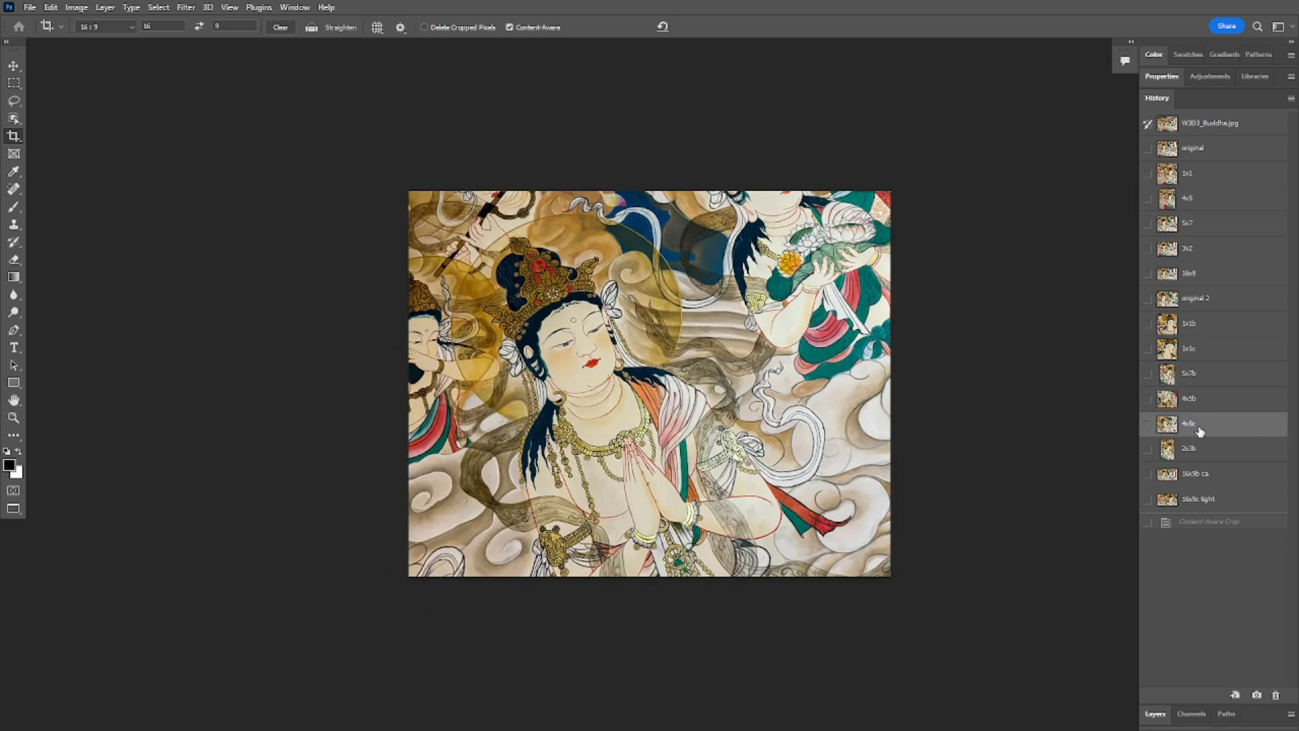
left_click(1208, 228)
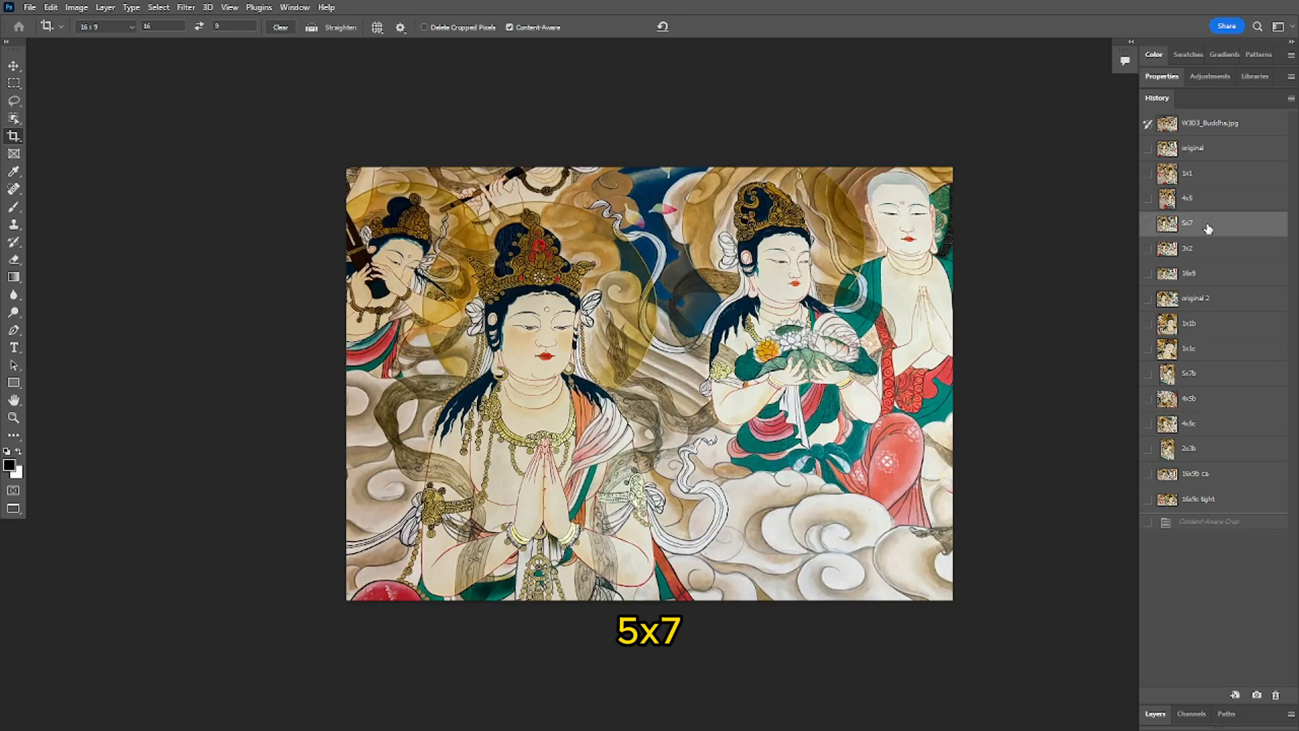
left_click(1211, 377)
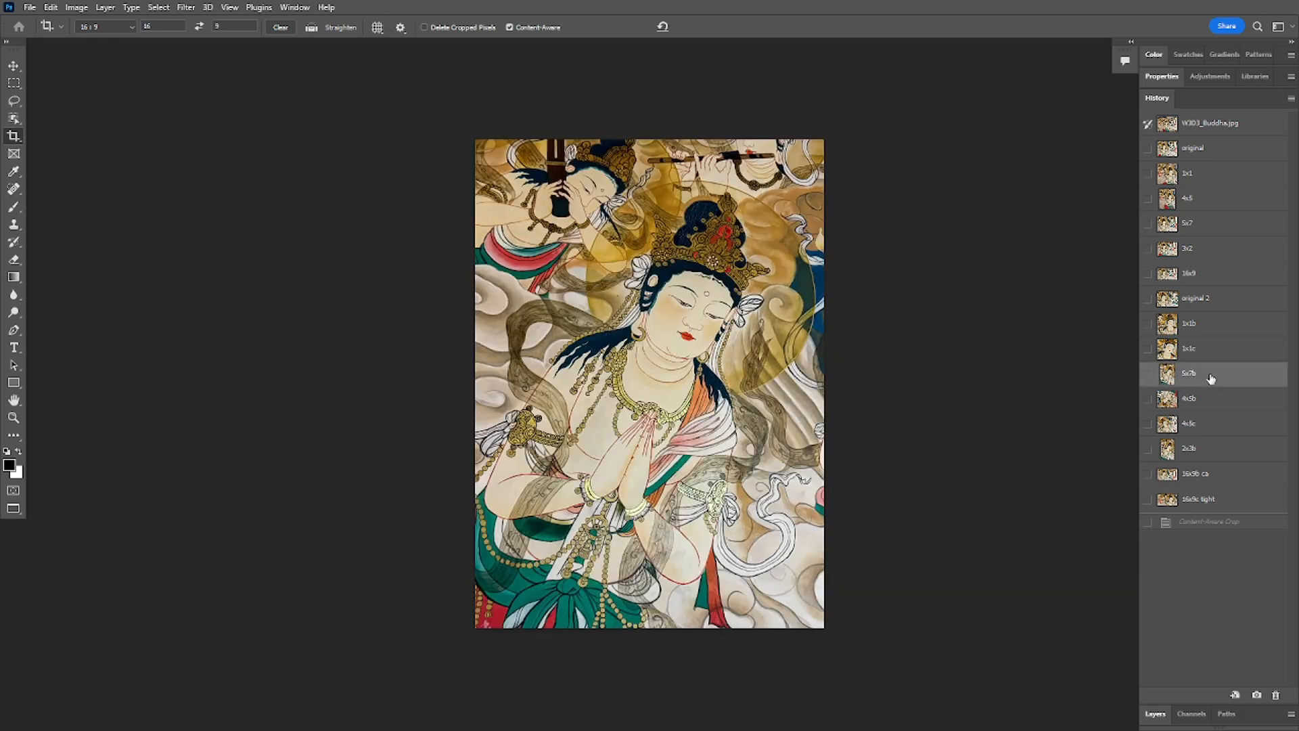
Compare the 3x2 snapshot with 2x3b, and the 16x9 snapshot with the 16x9b ca and 16x9c tight versions
left_click(1205, 249)
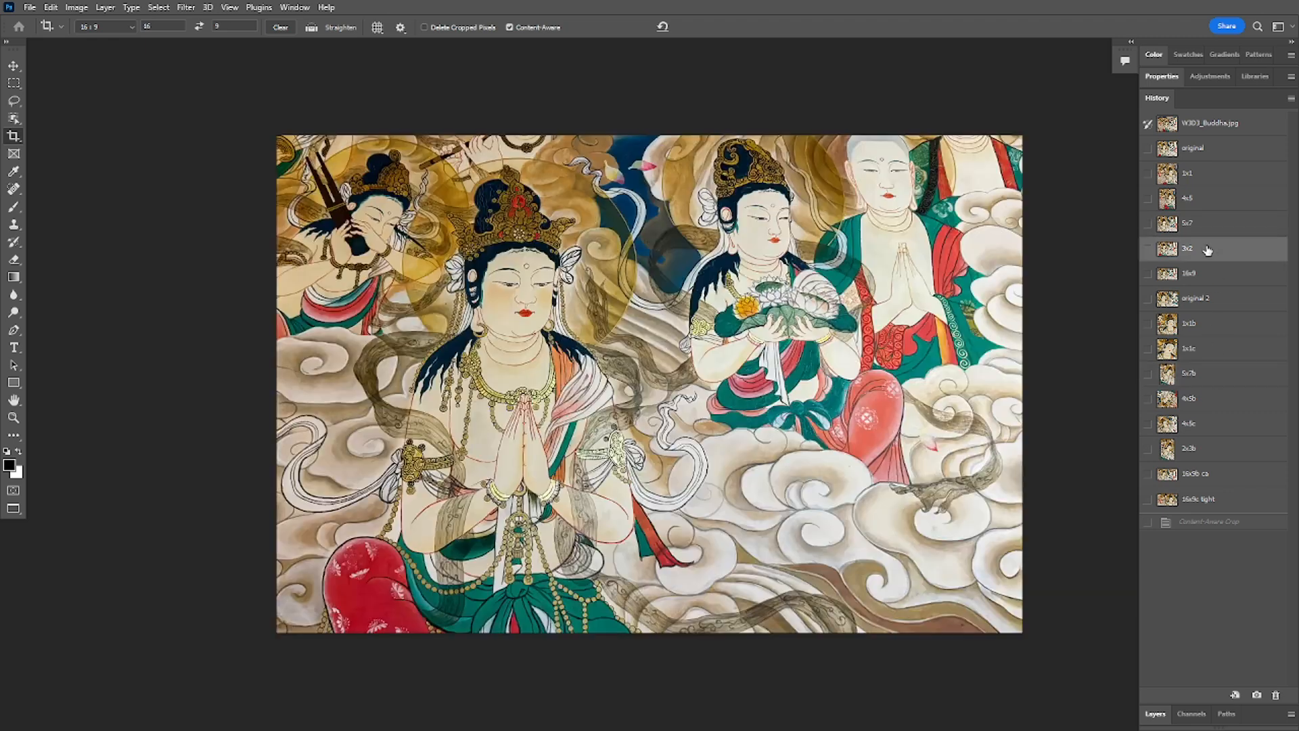
left_click(1204, 450)
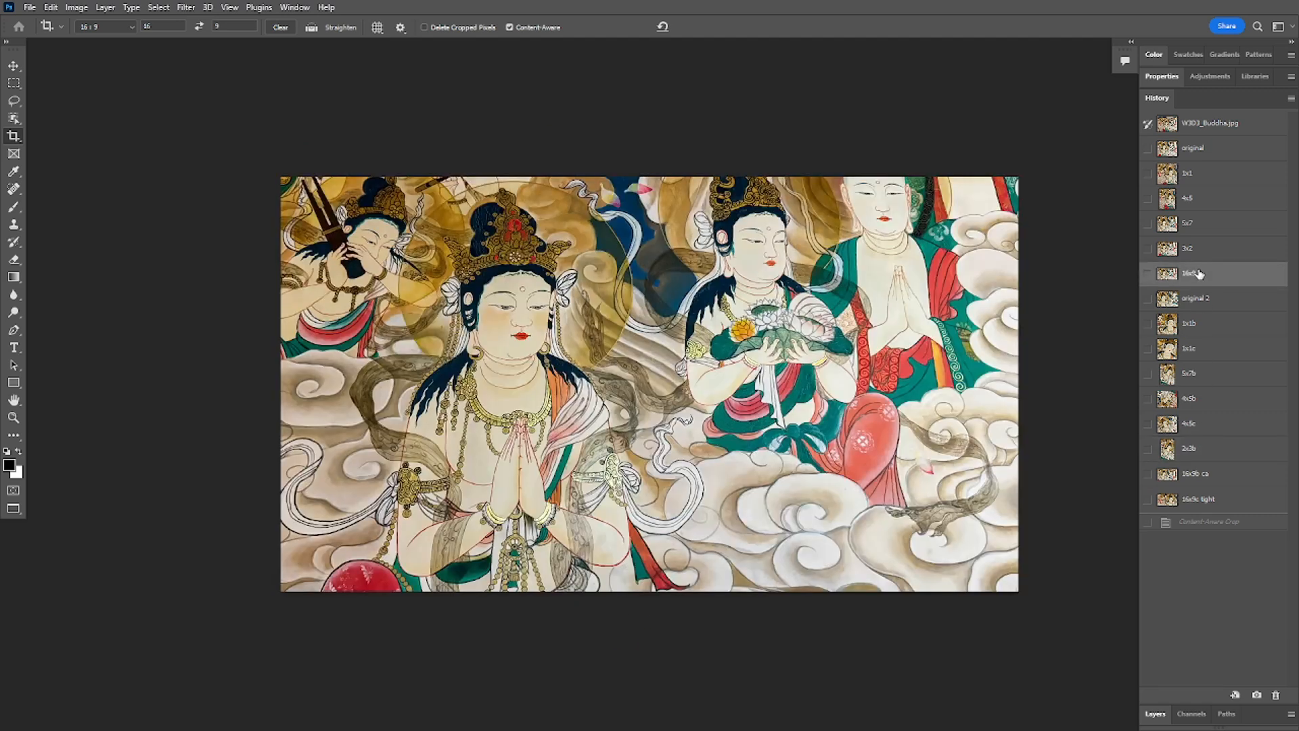
left_click(1200, 274)
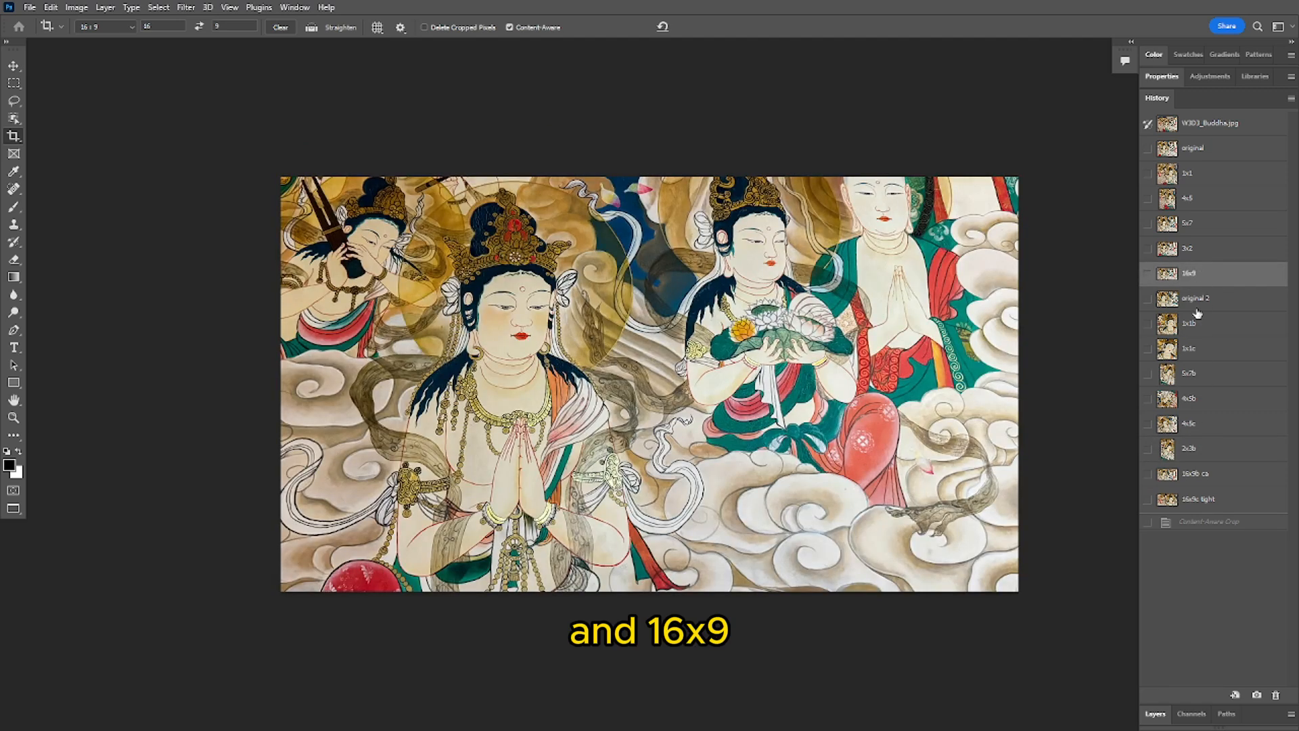
left_click(1197, 475)
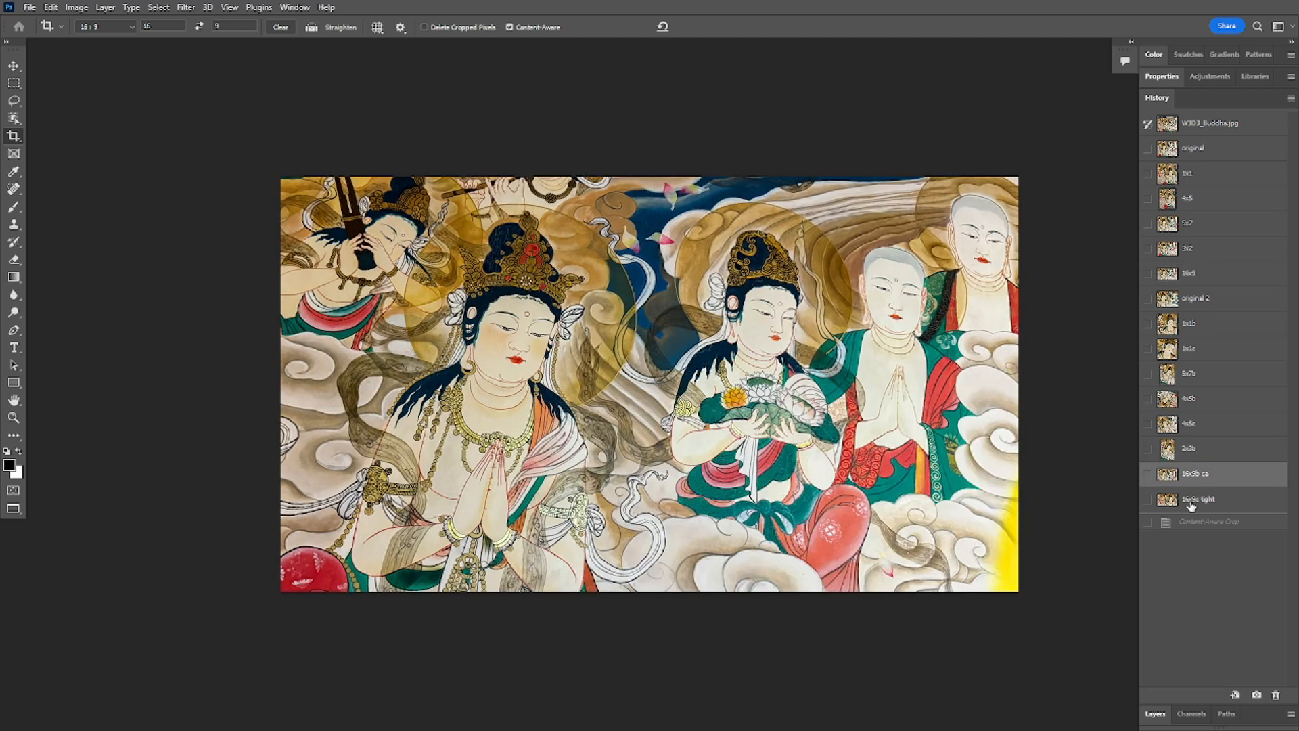
left_click(1192, 504)
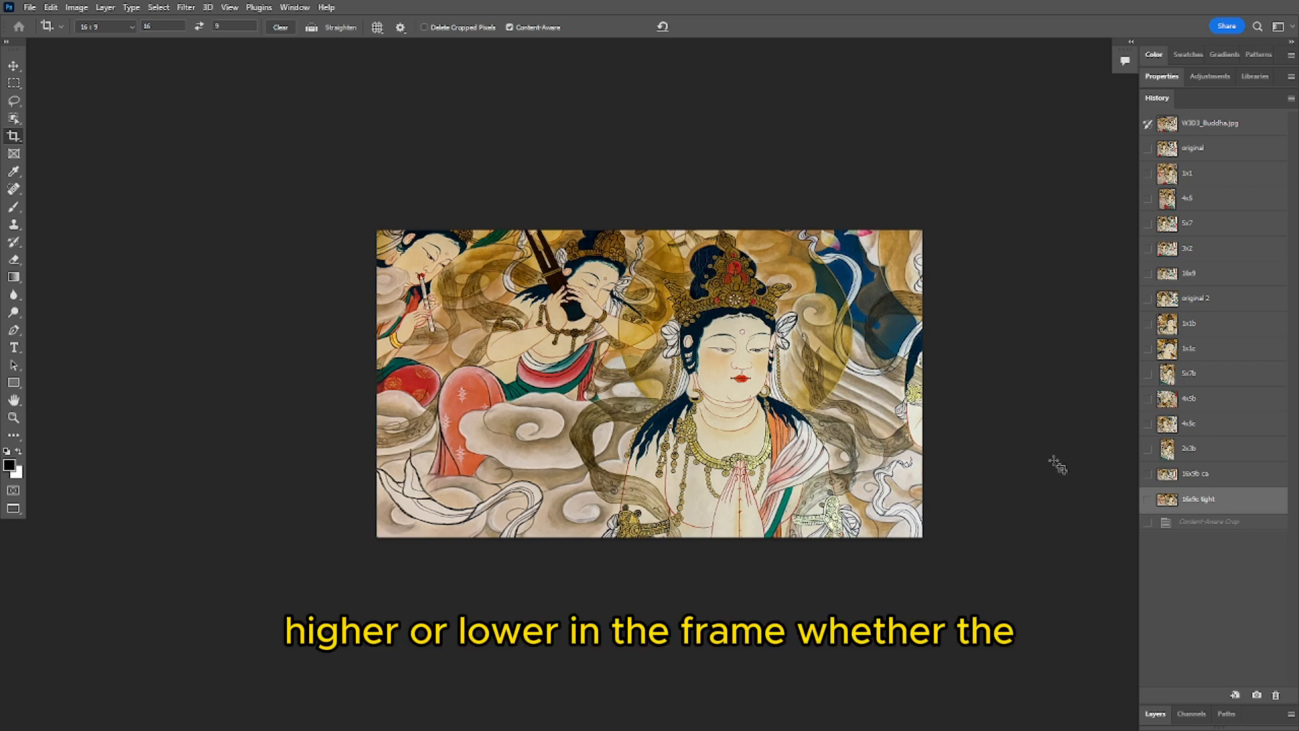
Review how rotation and aspect ratio affect the composition in the 4x5b, 4x5c, 5x7 and 5x7b snapshots
left_click(1207, 400)
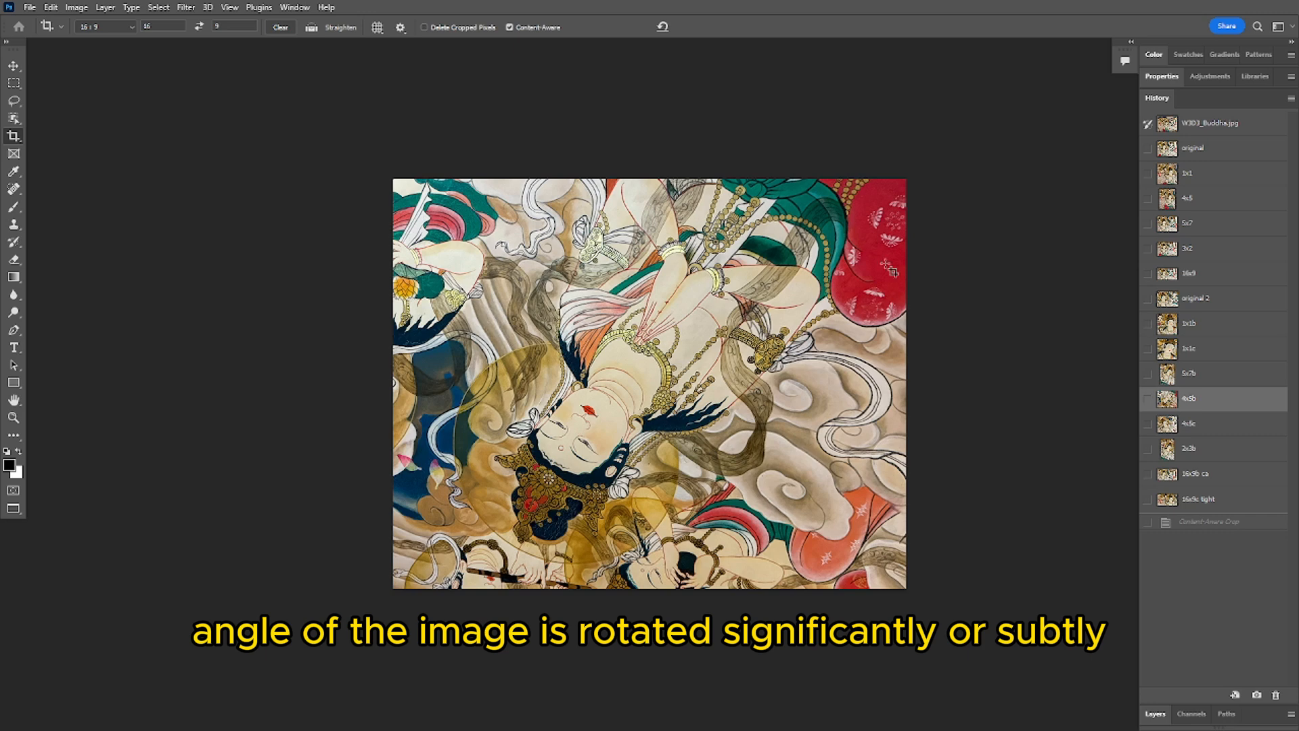
left_click(1206, 426)
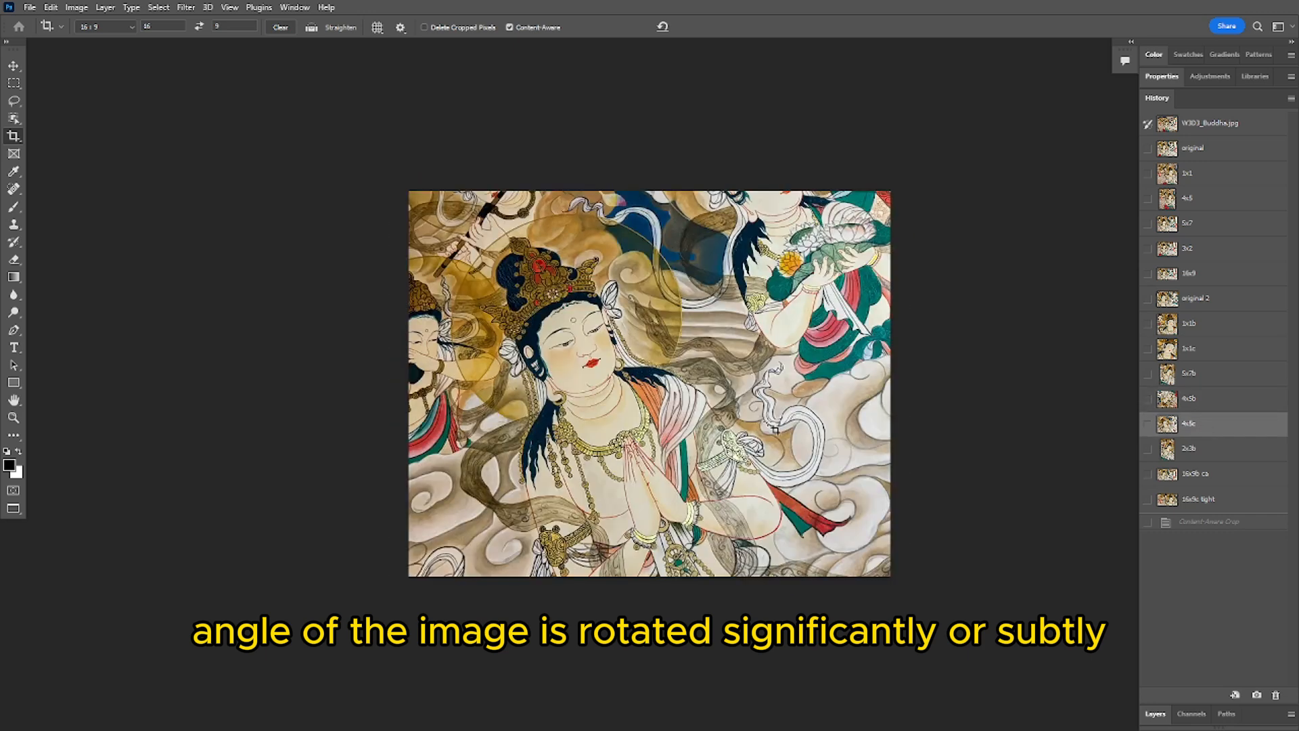
left_click(1204, 224)
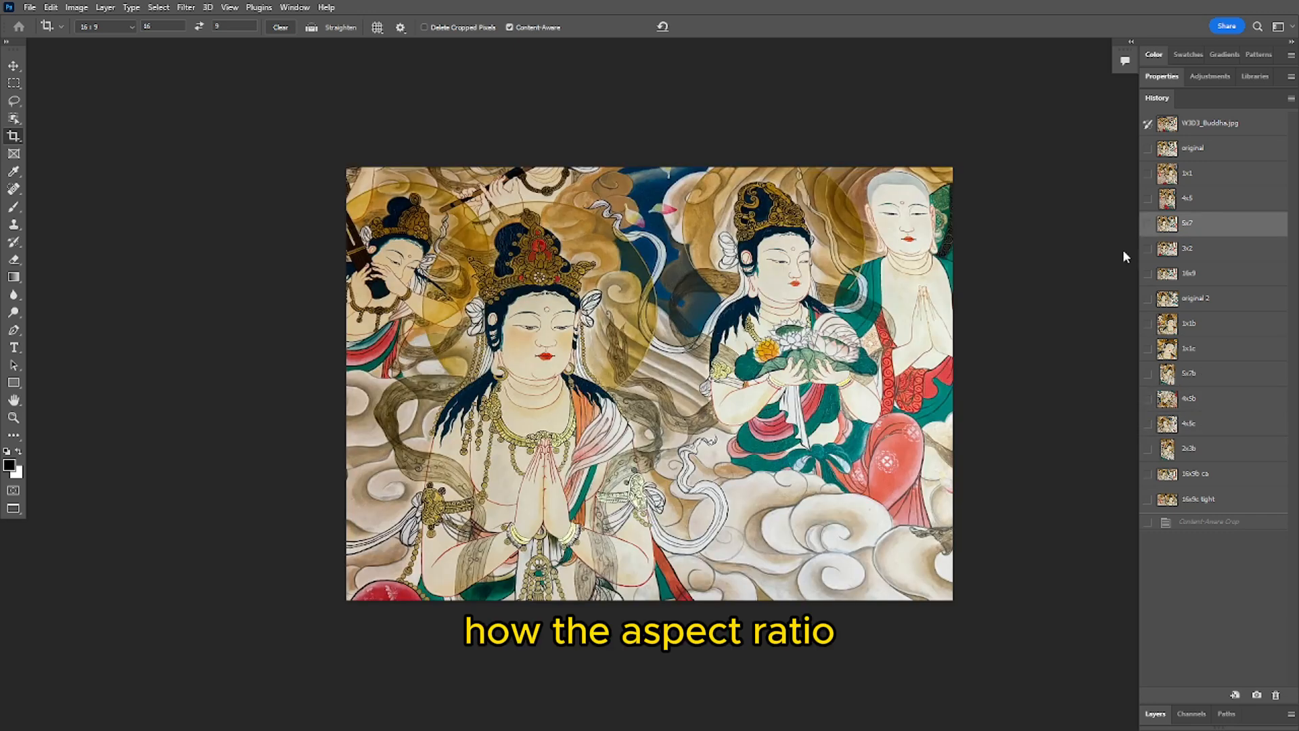
left_click(1215, 371)
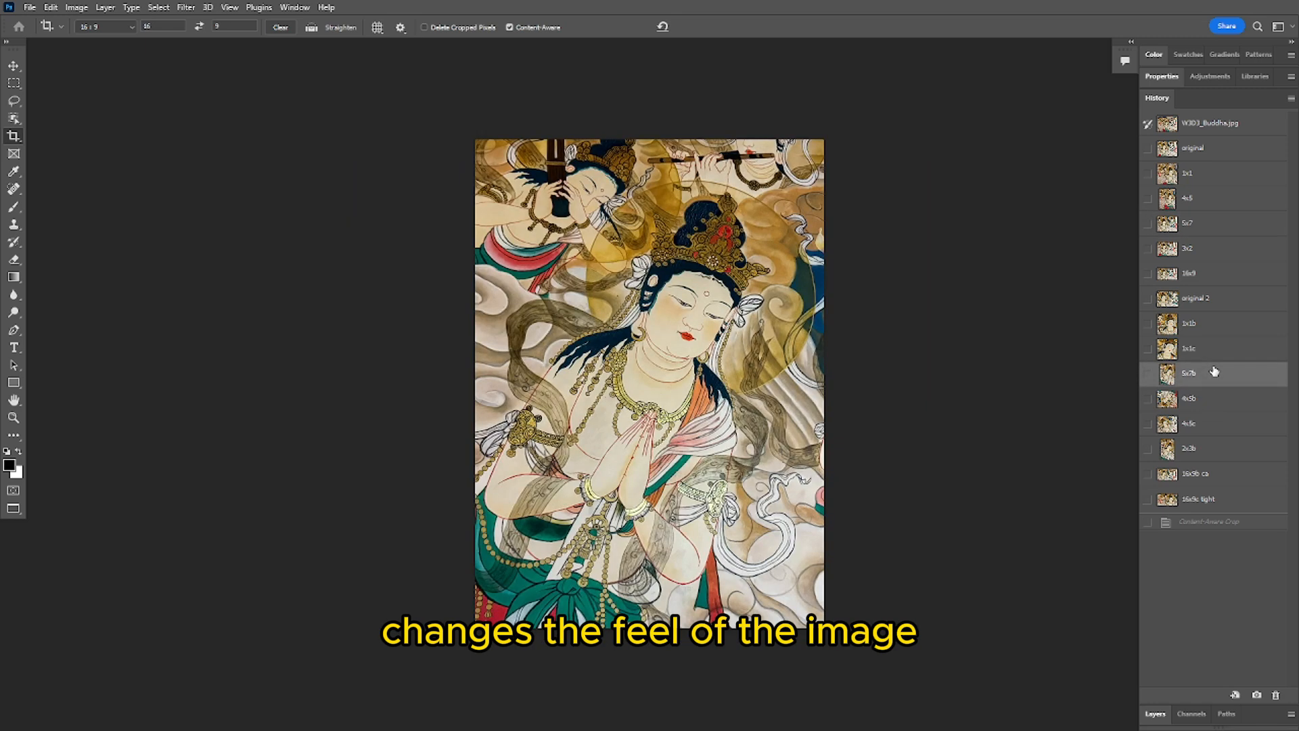
left_click(1203, 229)
Restore the W3D3_Buddha.jpg snapshot and try a smaller crop, shifted from the large praying figure to the flower bearer and monks
left_click(1210, 123)
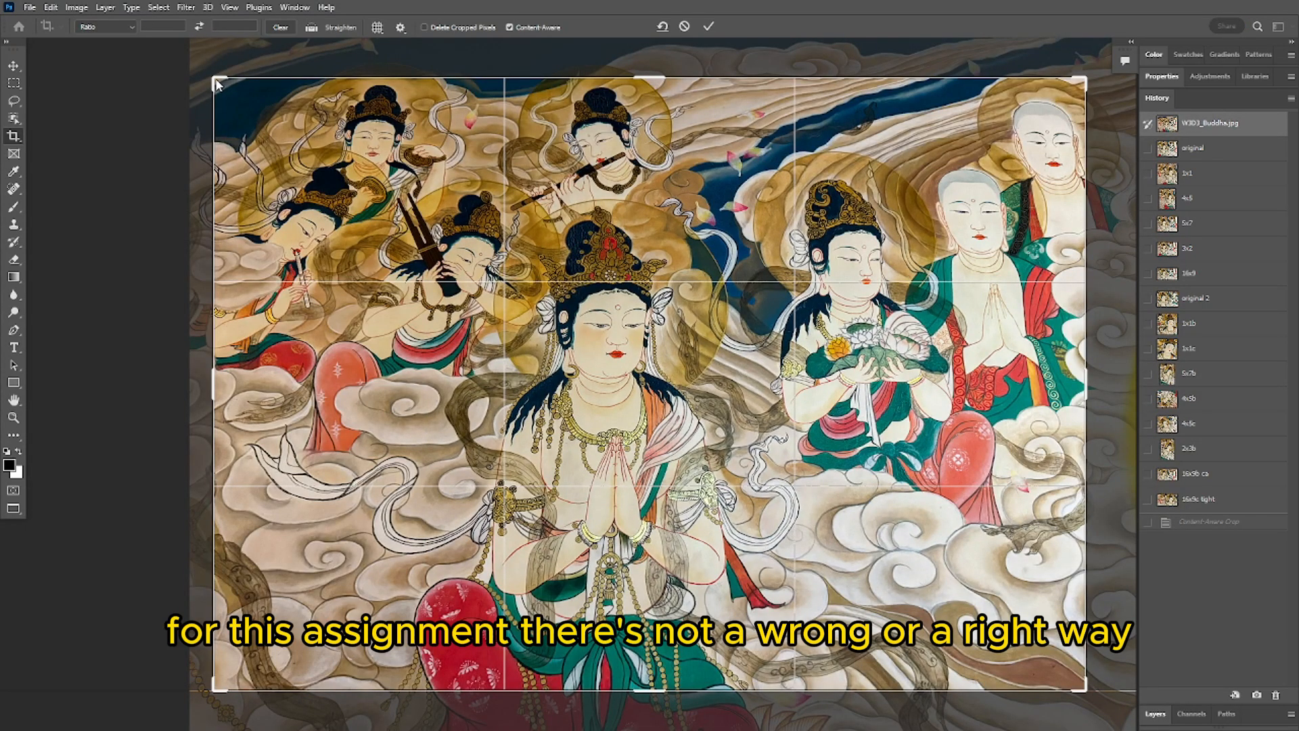
left_click_drag(213, 77, 284, 137)
left_click_drag(594, 215, 576, 257)
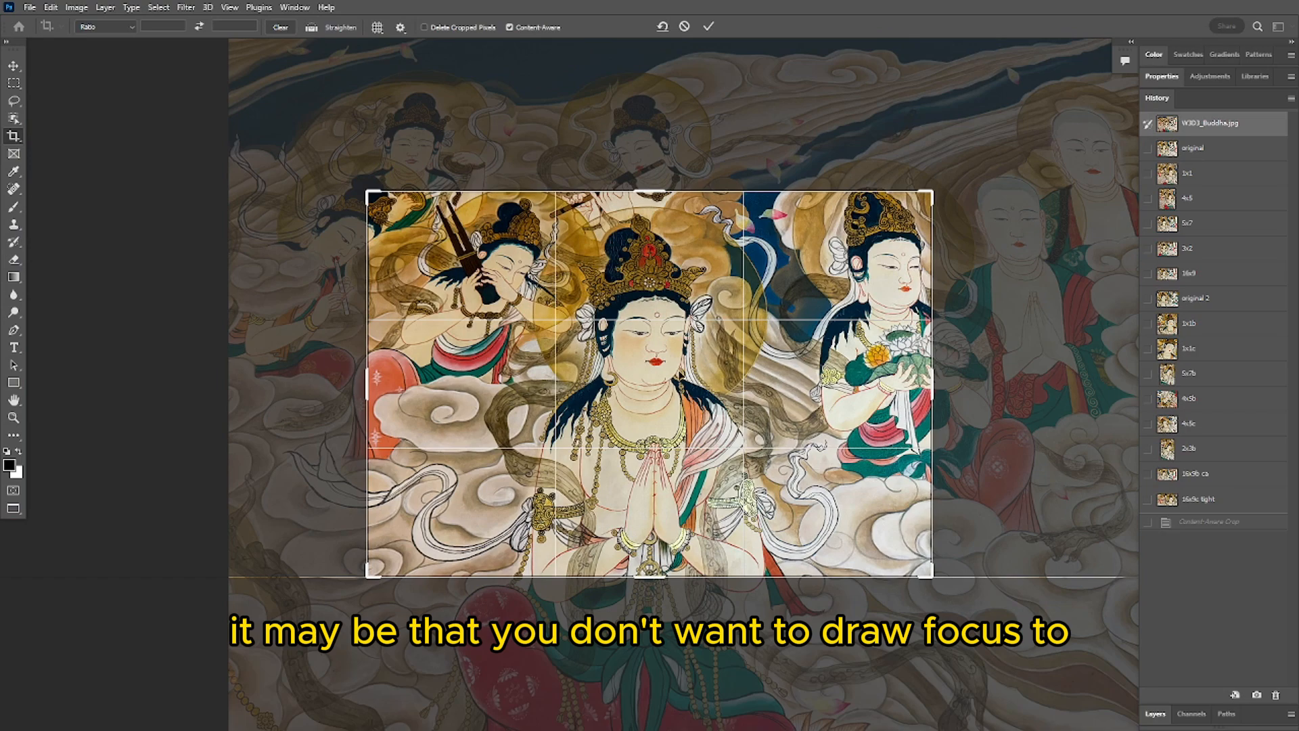
left_click_drag(838, 267, 598, 383)
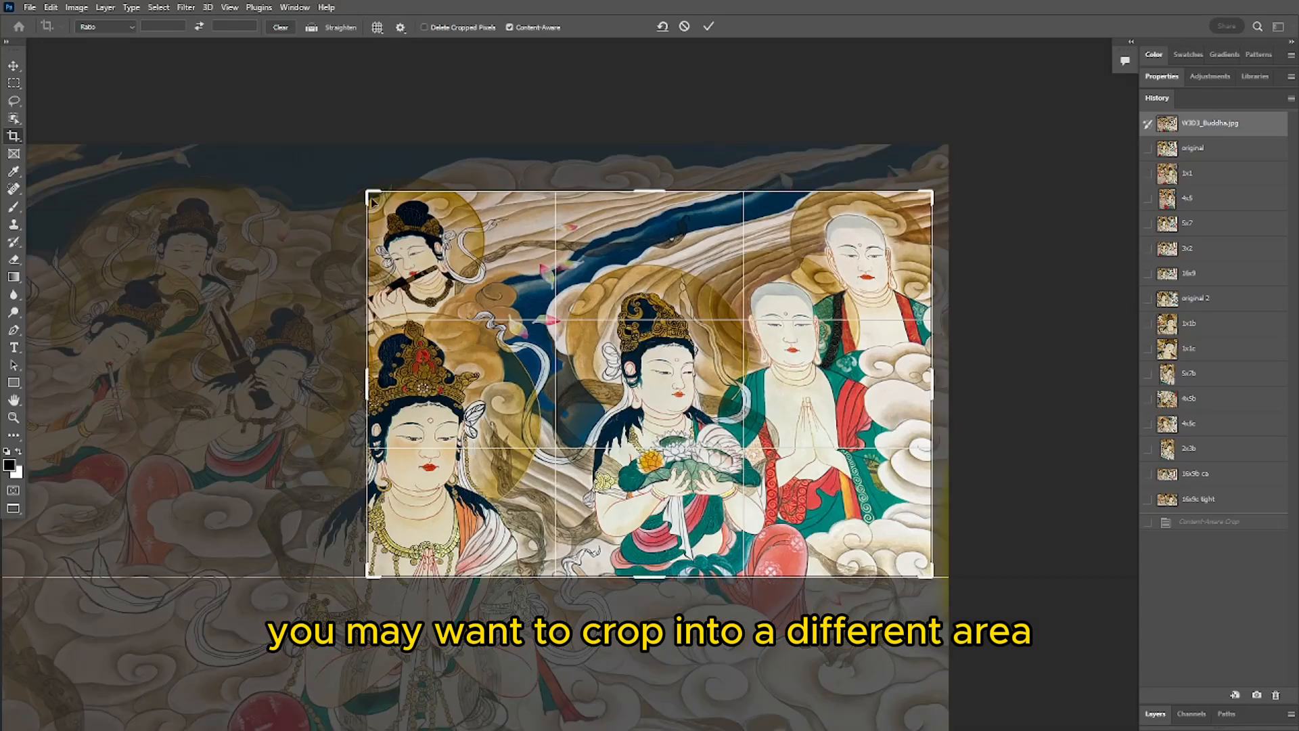
Try tightening the crop around the flower bearer and monks with the image tilted clockwise, and discard the crop
left_click_drag(369, 193, 450, 245)
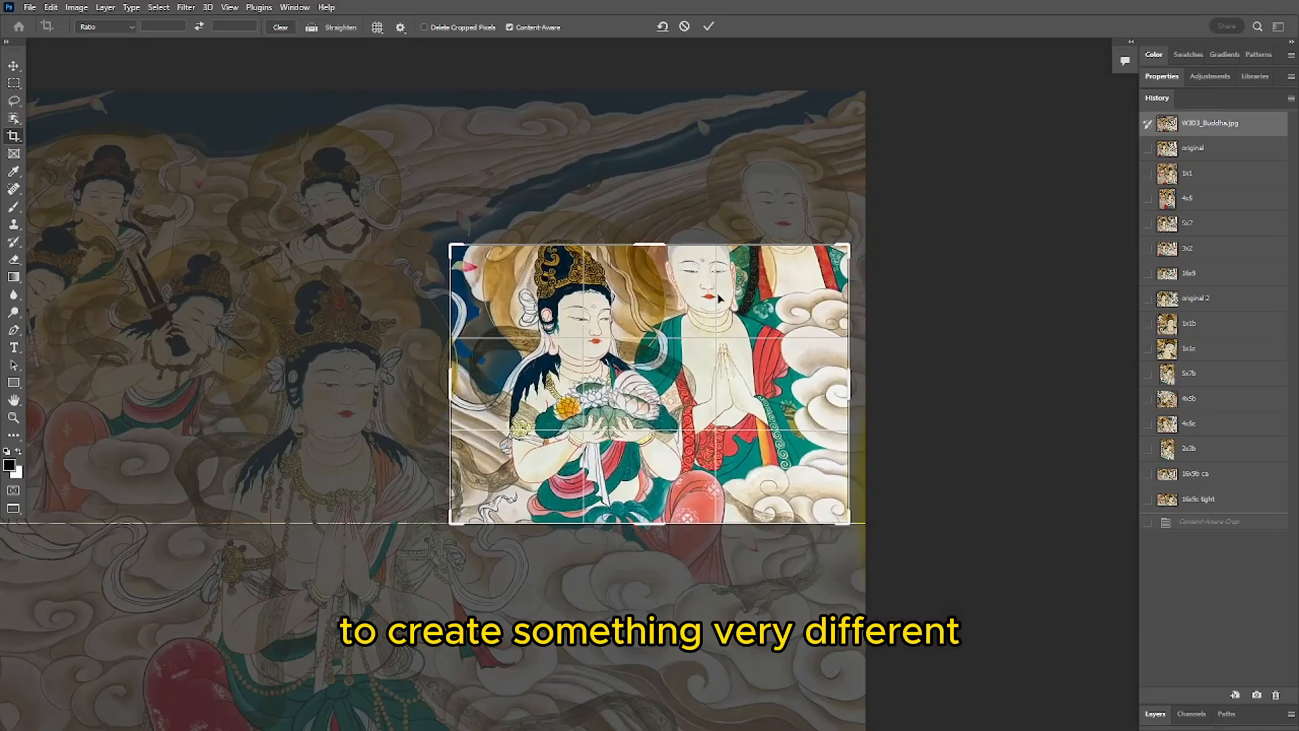
left_click_drag(749, 275, 749, 346)
left_click_drag(861, 528, 838, 559)
left_click_drag(754, 495, 734, 494)
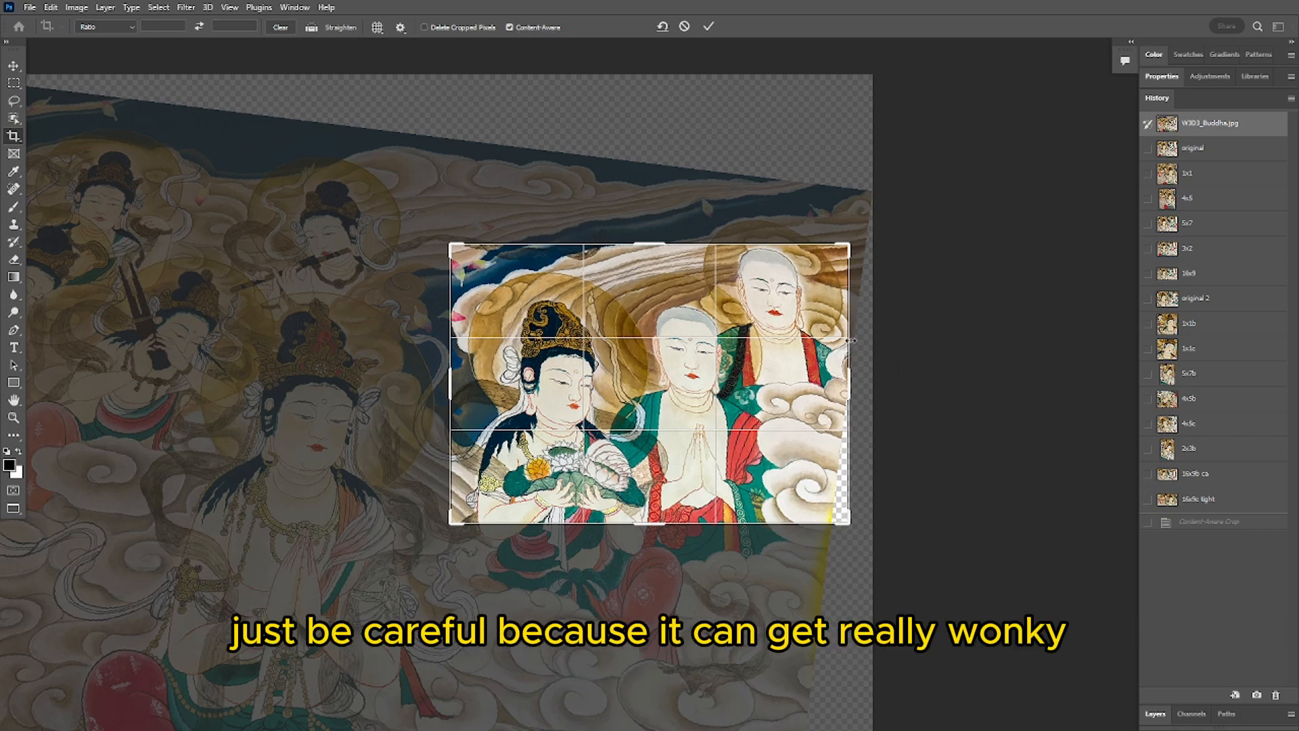
left_click(685, 27)
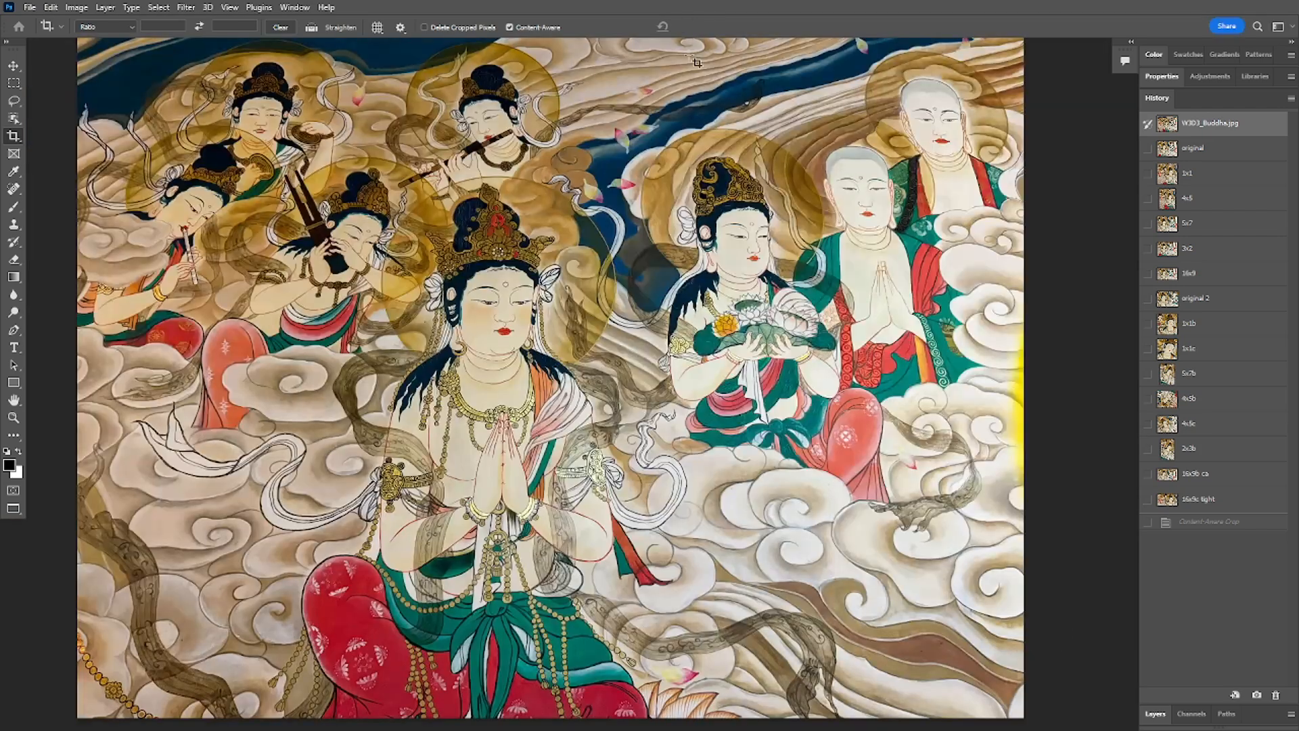
Look through the 5x7, 16x9, original 2 and 1x1b snapshots to review the saved crops
left_click(1193, 227)
left_click(1206, 274)
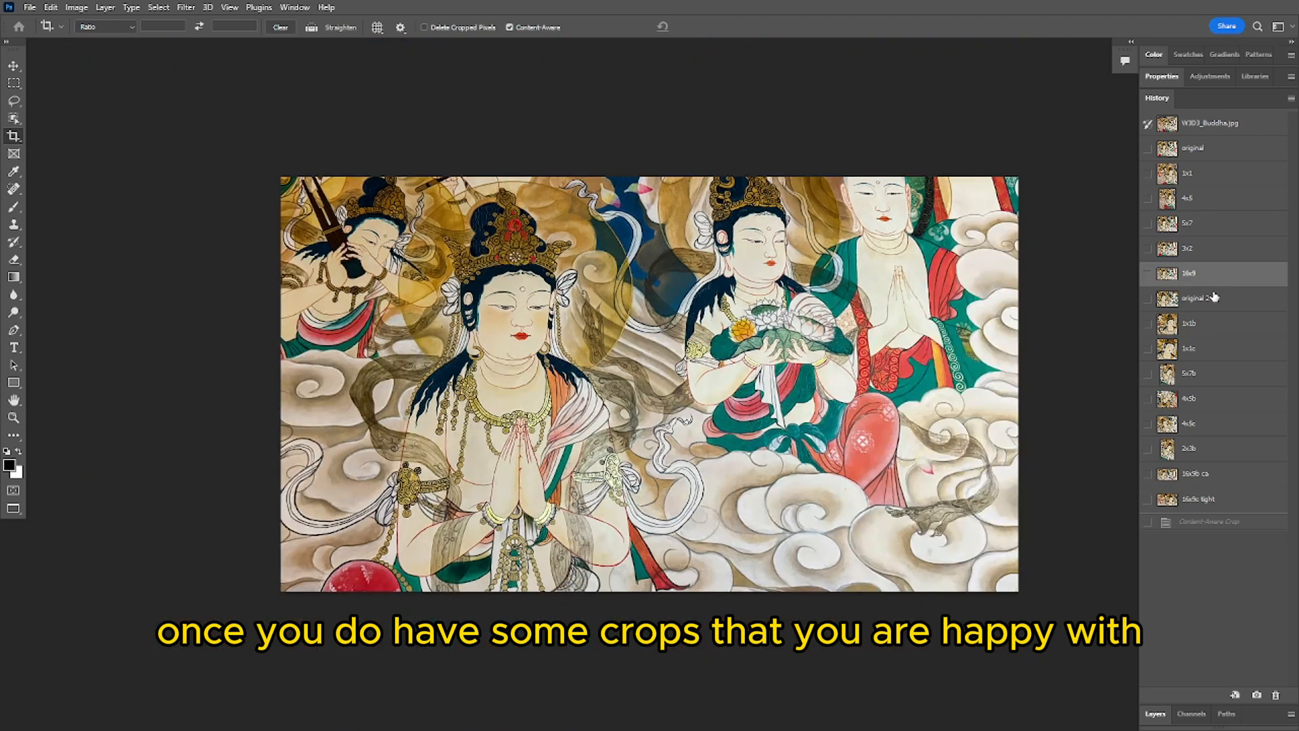
left_click(1218, 299)
left_click(1216, 325)
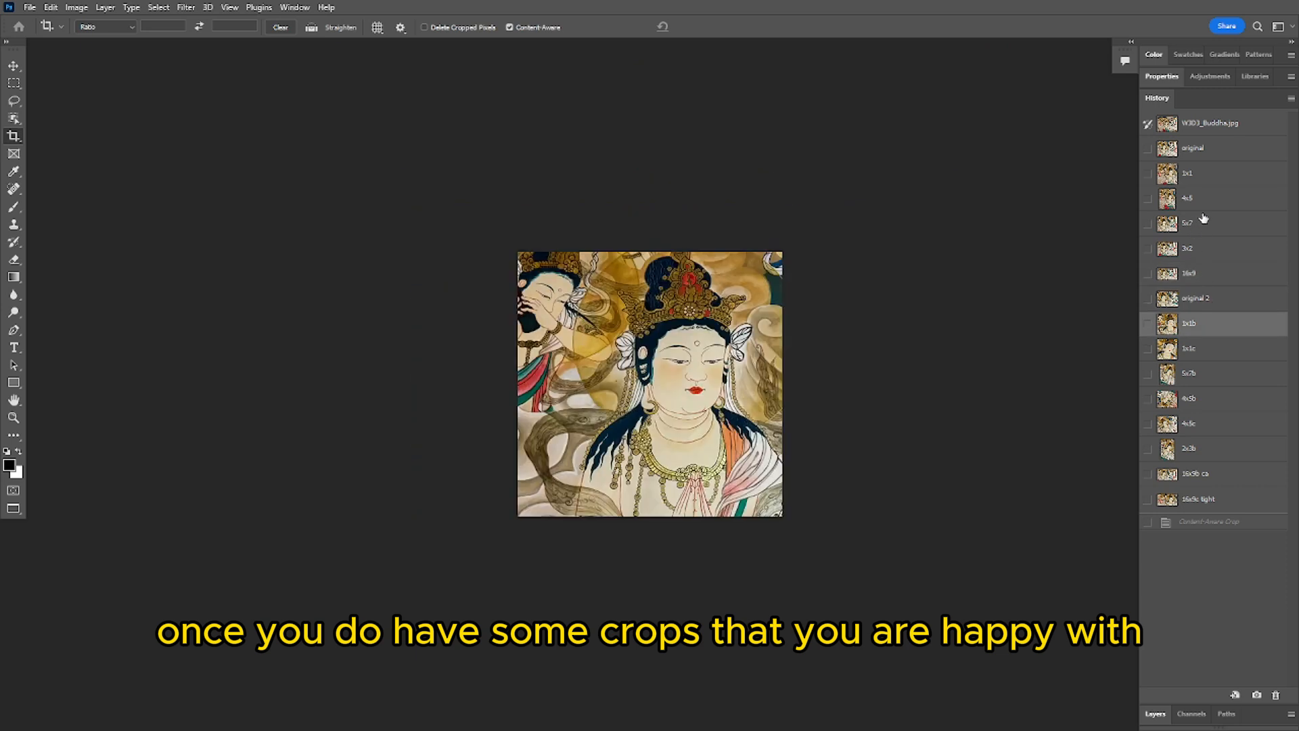